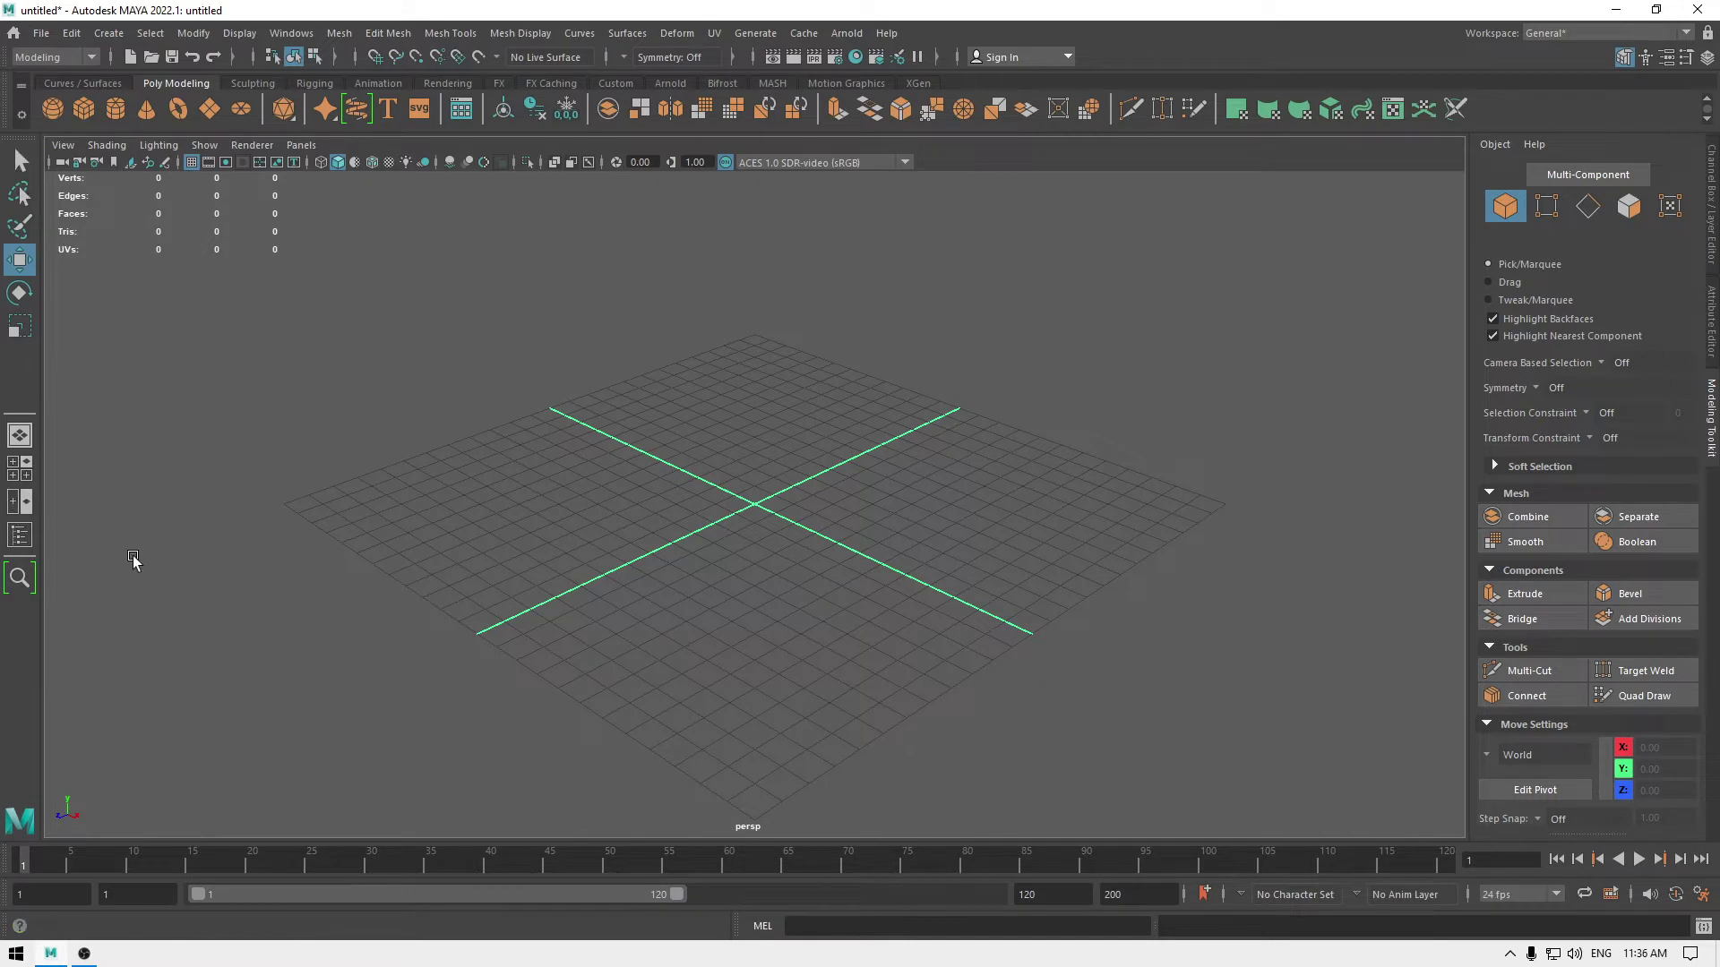
Select the Move tool and tear the tool box off into a floating window.
click(18, 266)
drag(25, 146, 624, 222)
Resize the floating tool box, then dock it back along the left edge of Maya.
click(627, 217)
click(664, 215)
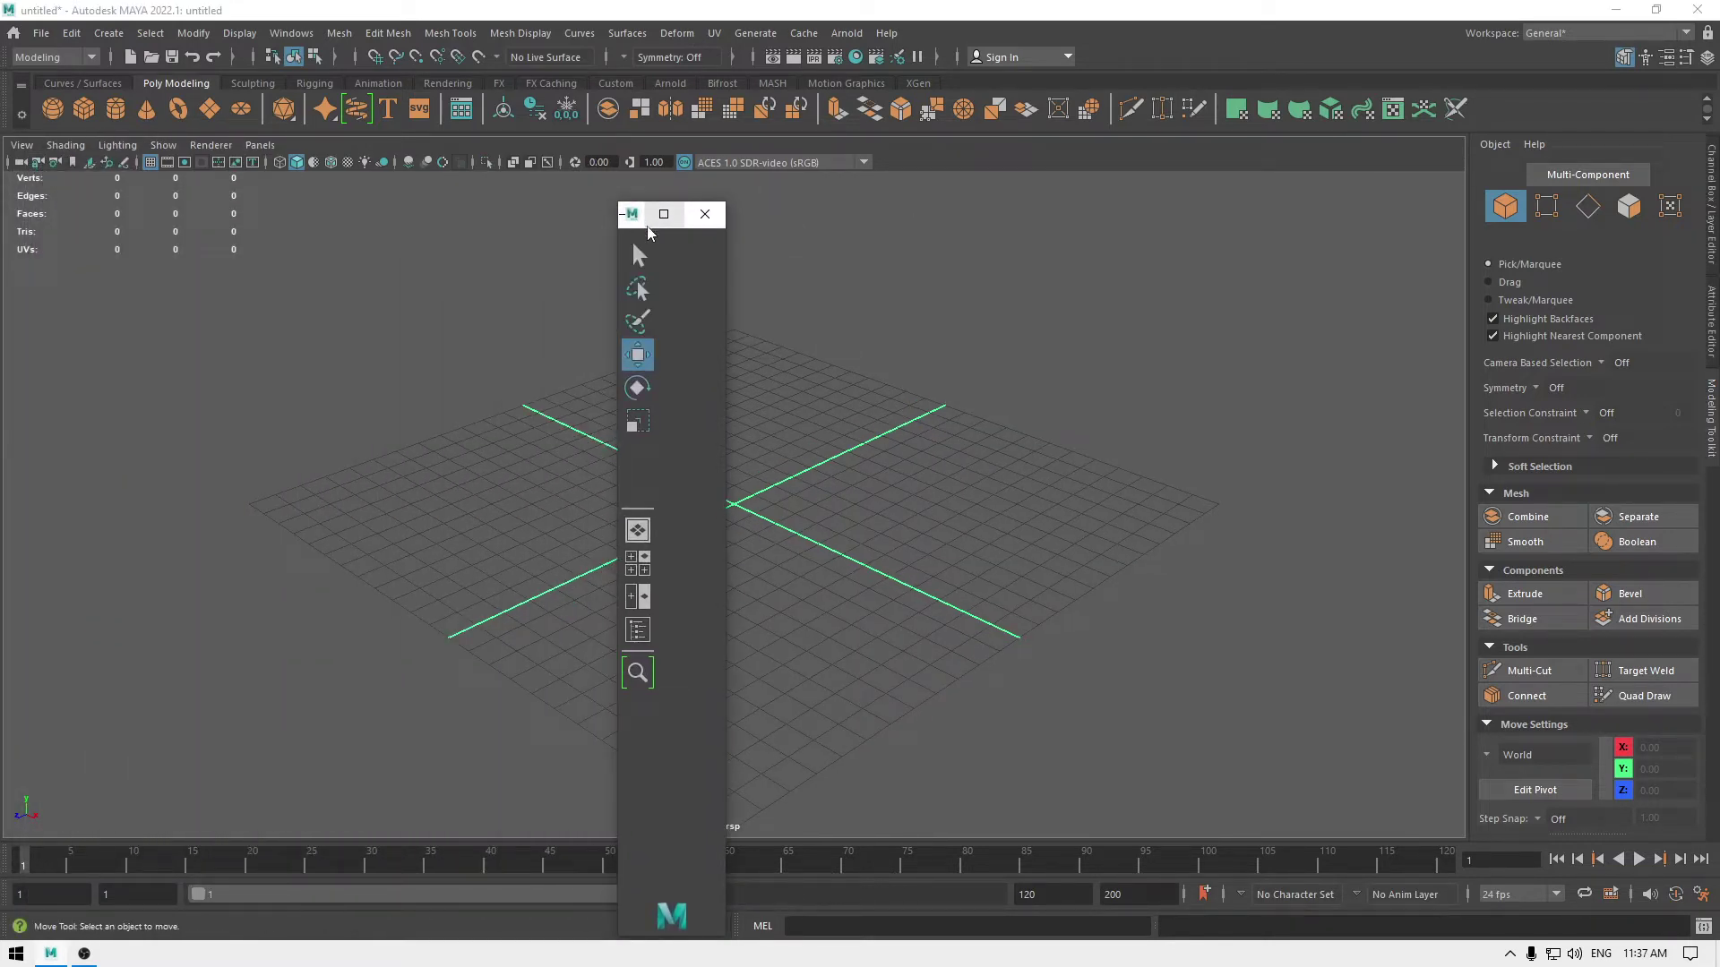
drag(625, 239, 1203, 126)
drag(1359, 252, 1263, 253)
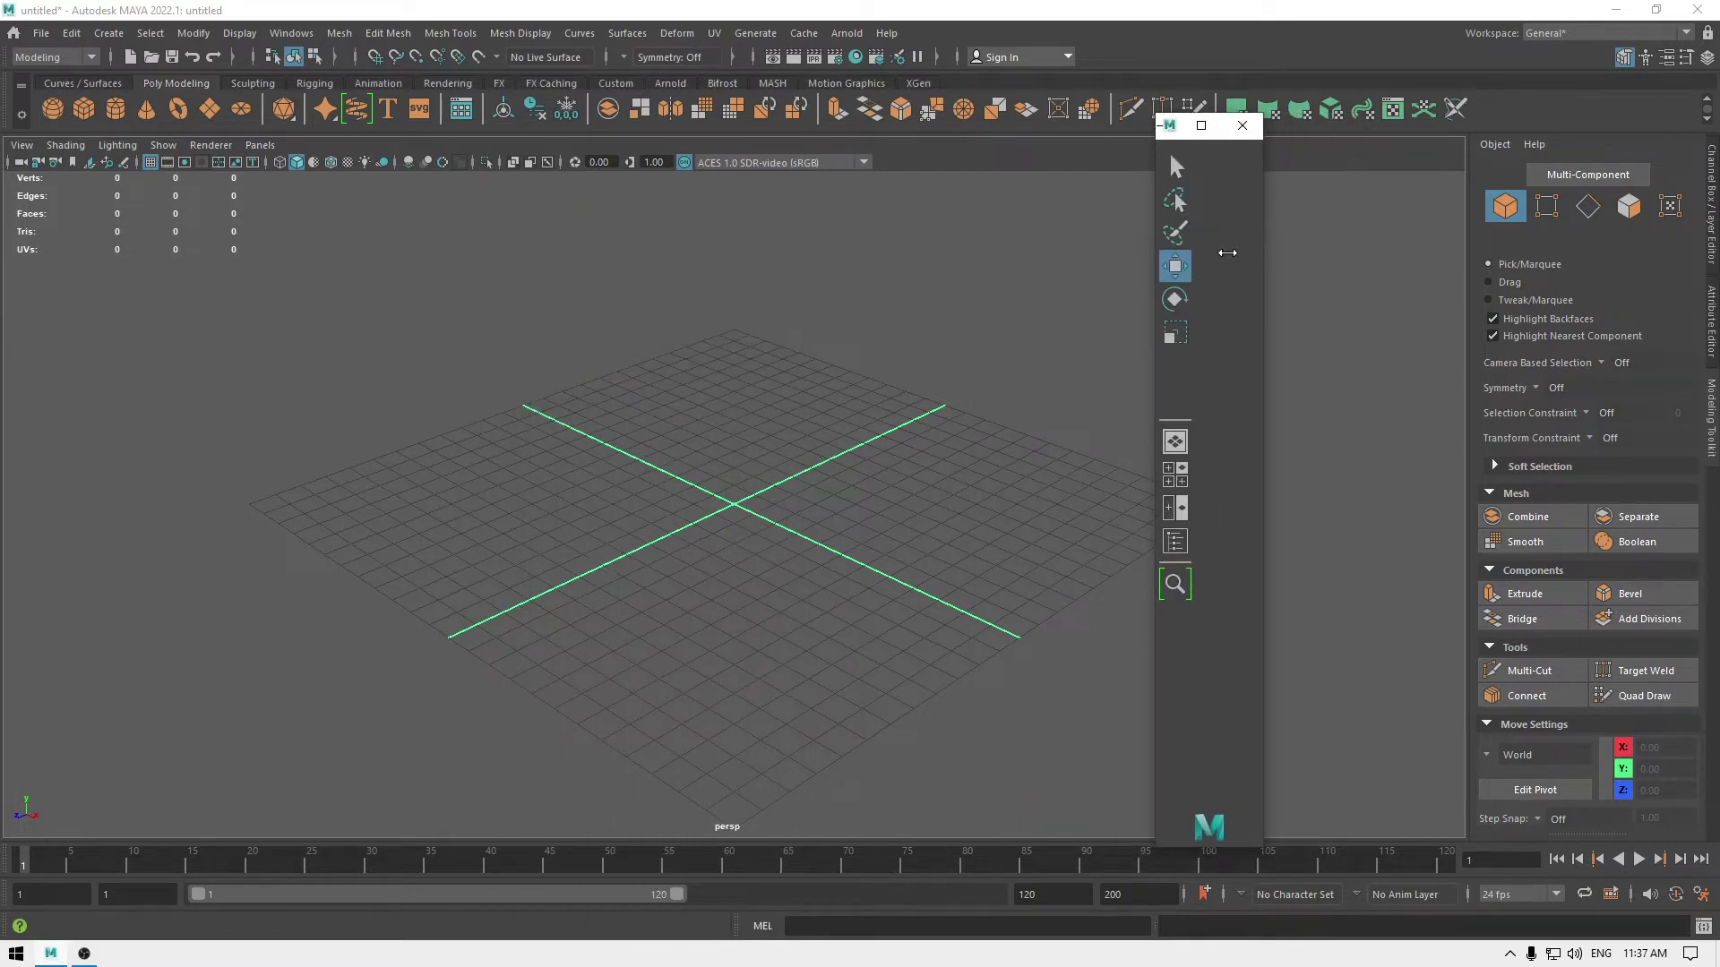
drag(1156, 150, 1094, 150)
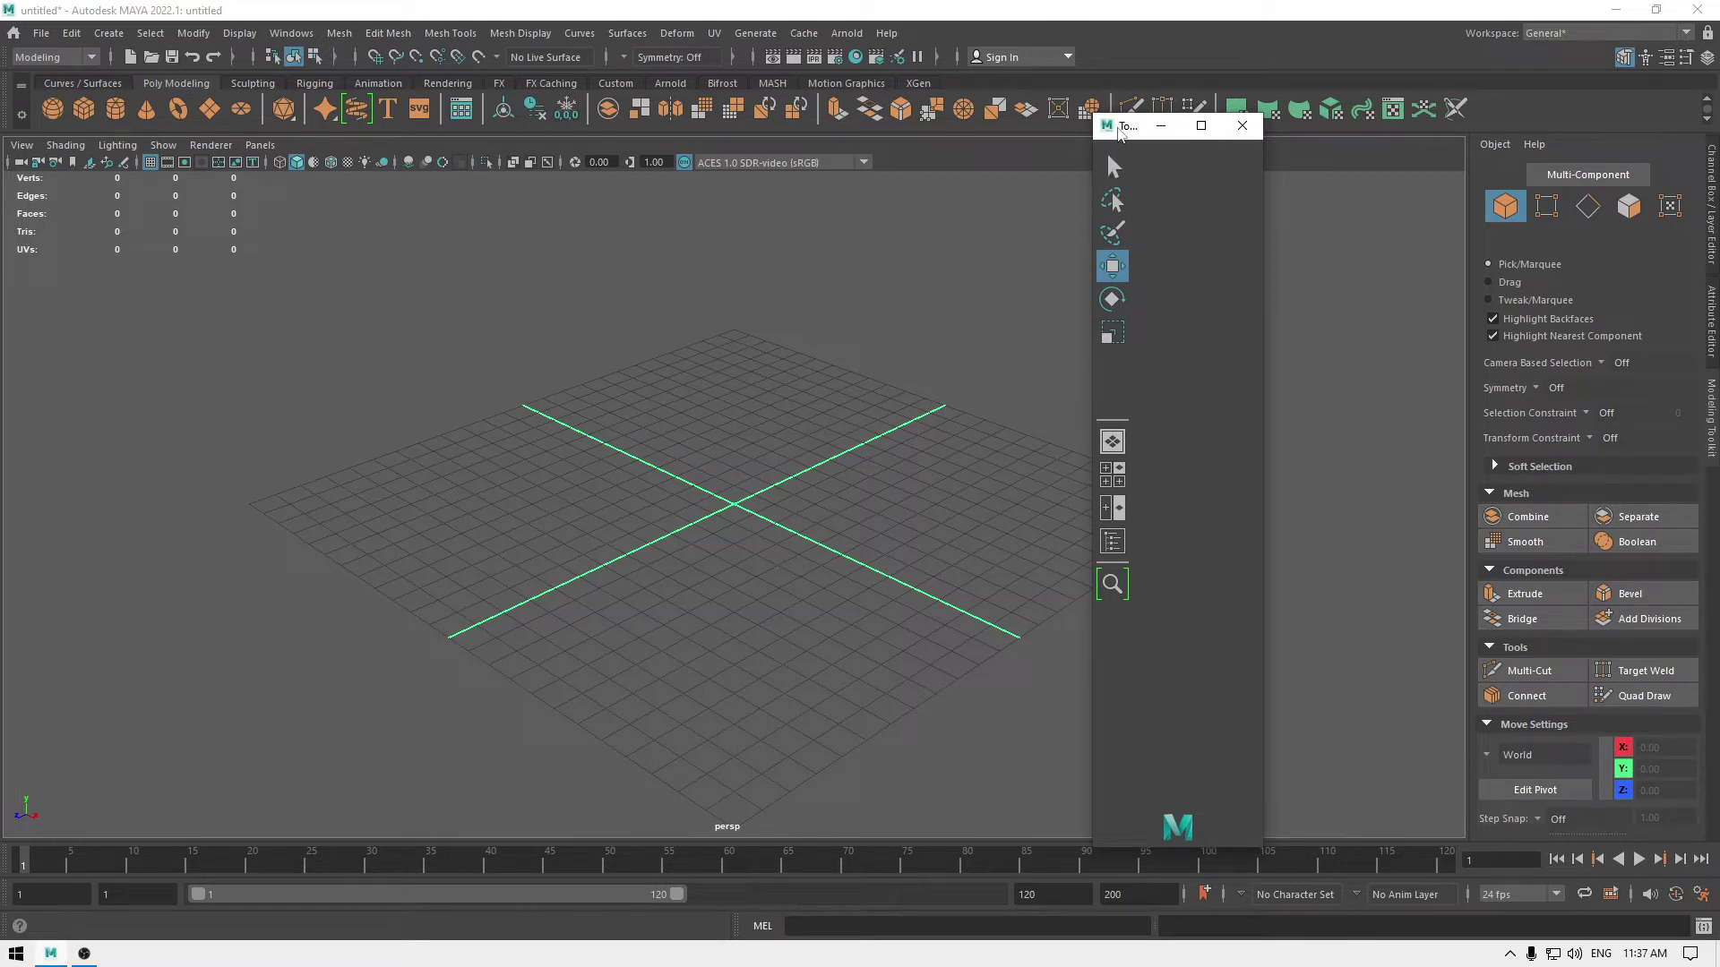
drag(1118, 132, 4, 212)
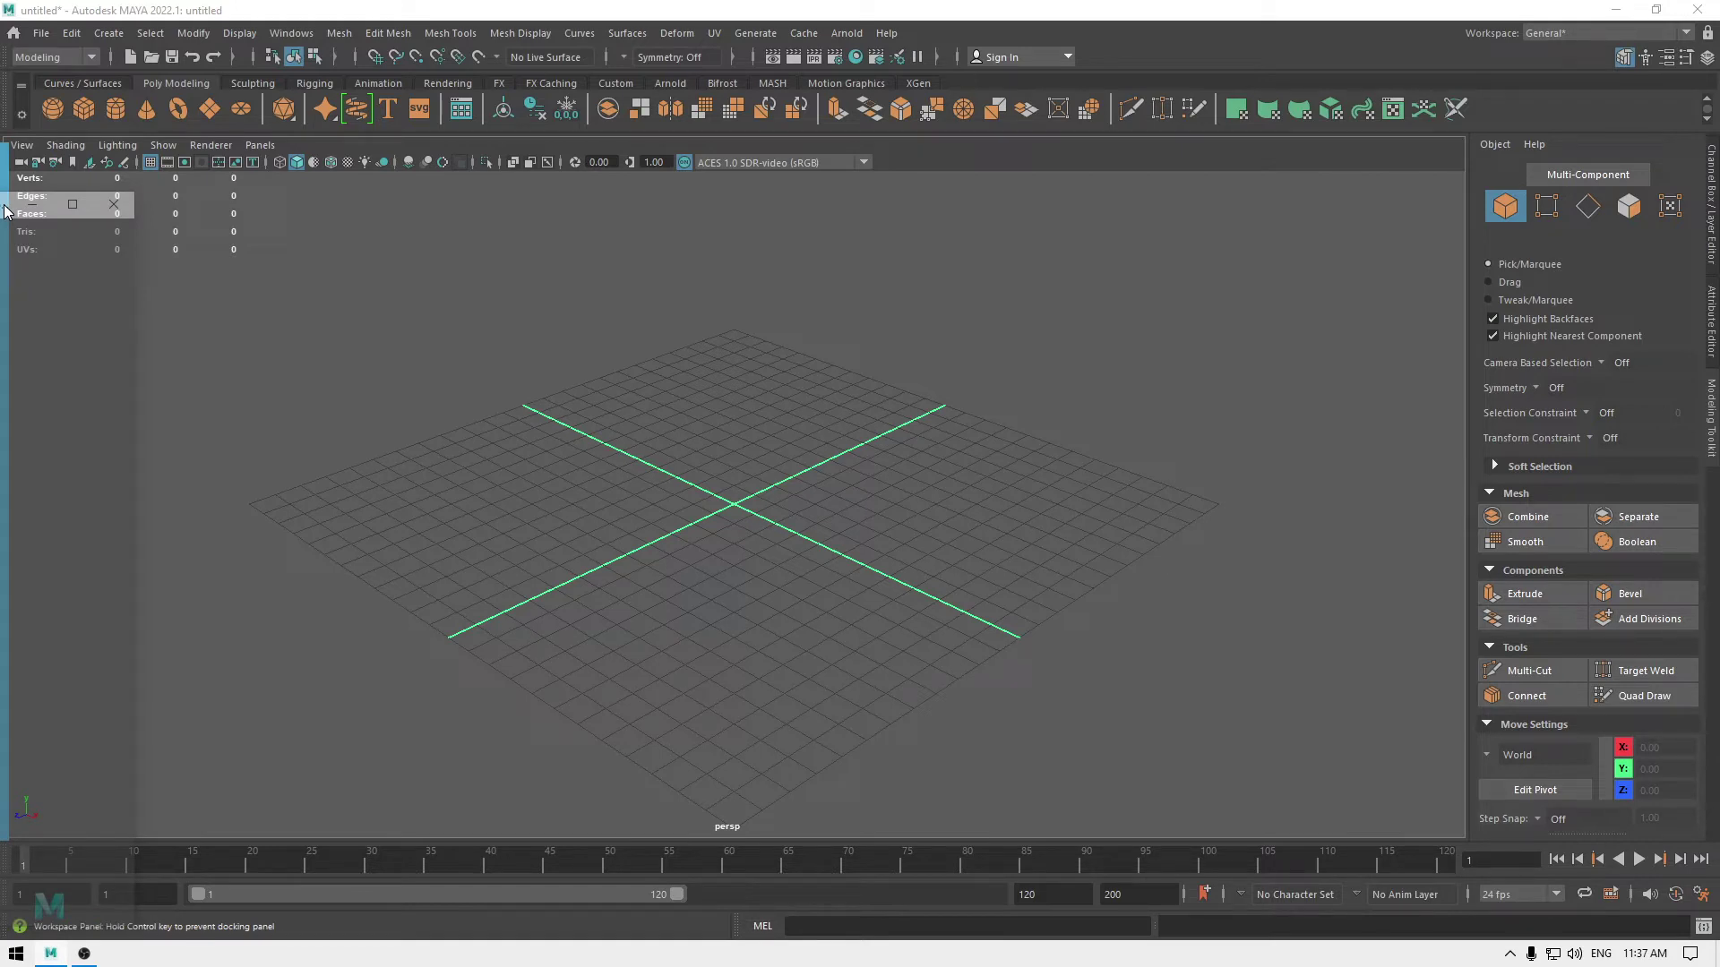
drag(5, 212, 5, 213)
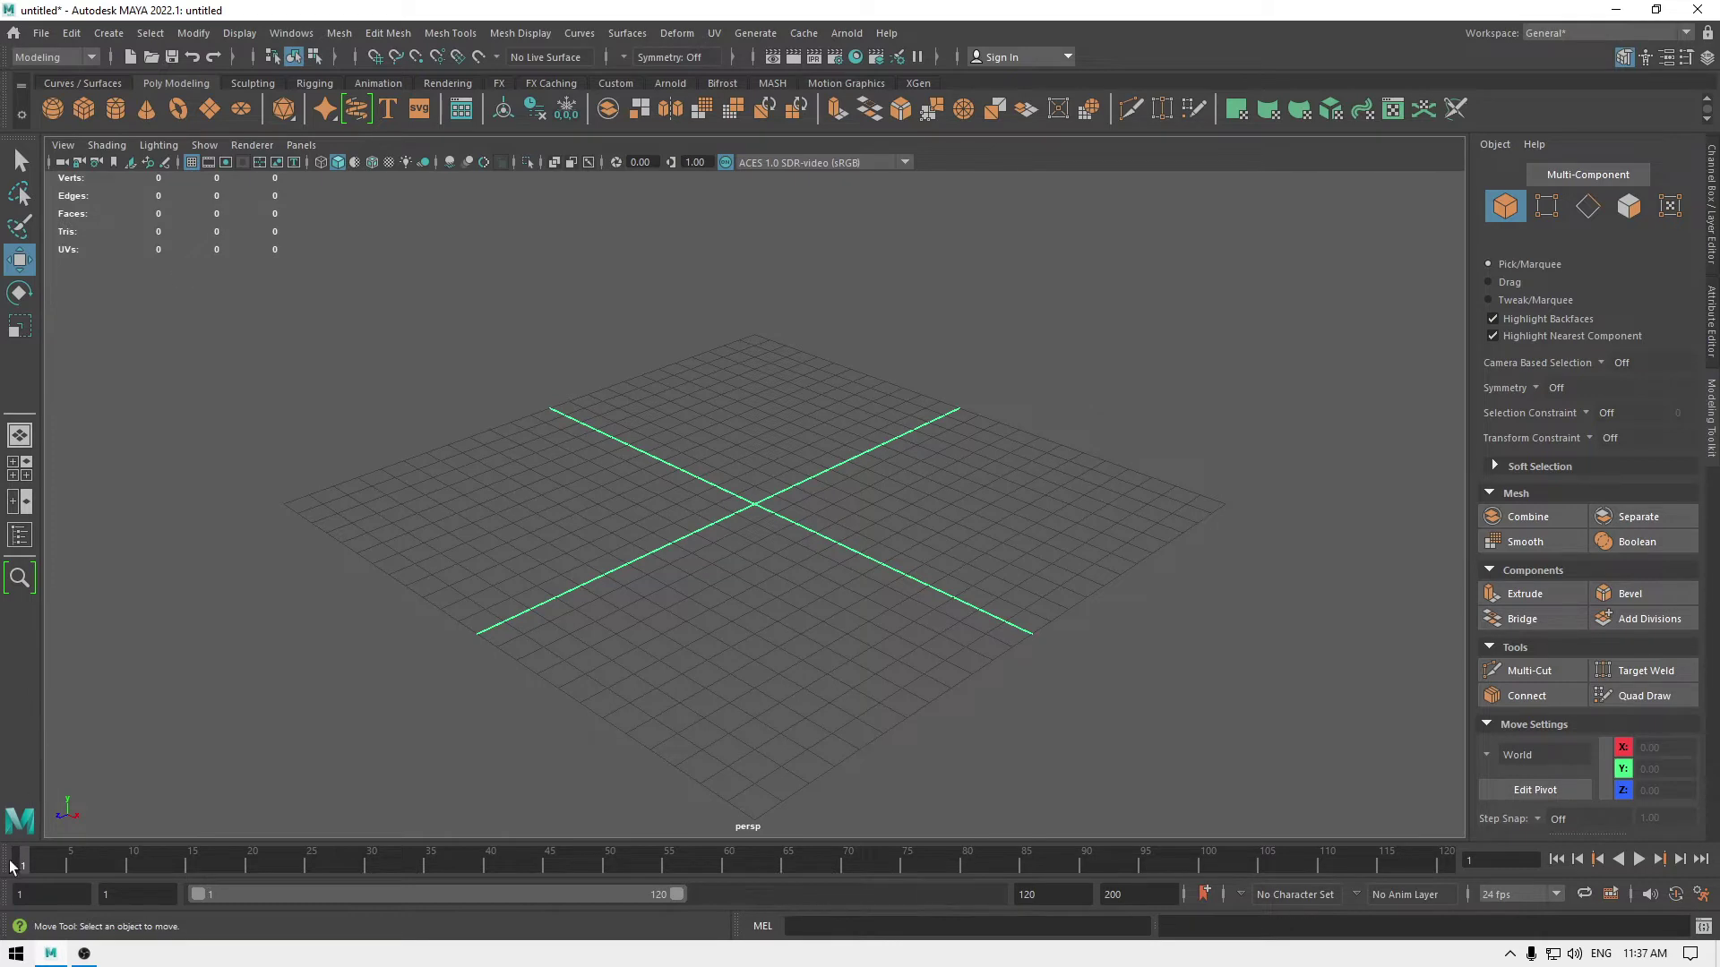
Float the time slider, redock it at the bottom with a taller viewport, then show Edit Mesh.
drag(4, 874, 304, 526)
click(304, 526)
click(250, 695)
drag(438, 529, 129, 874)
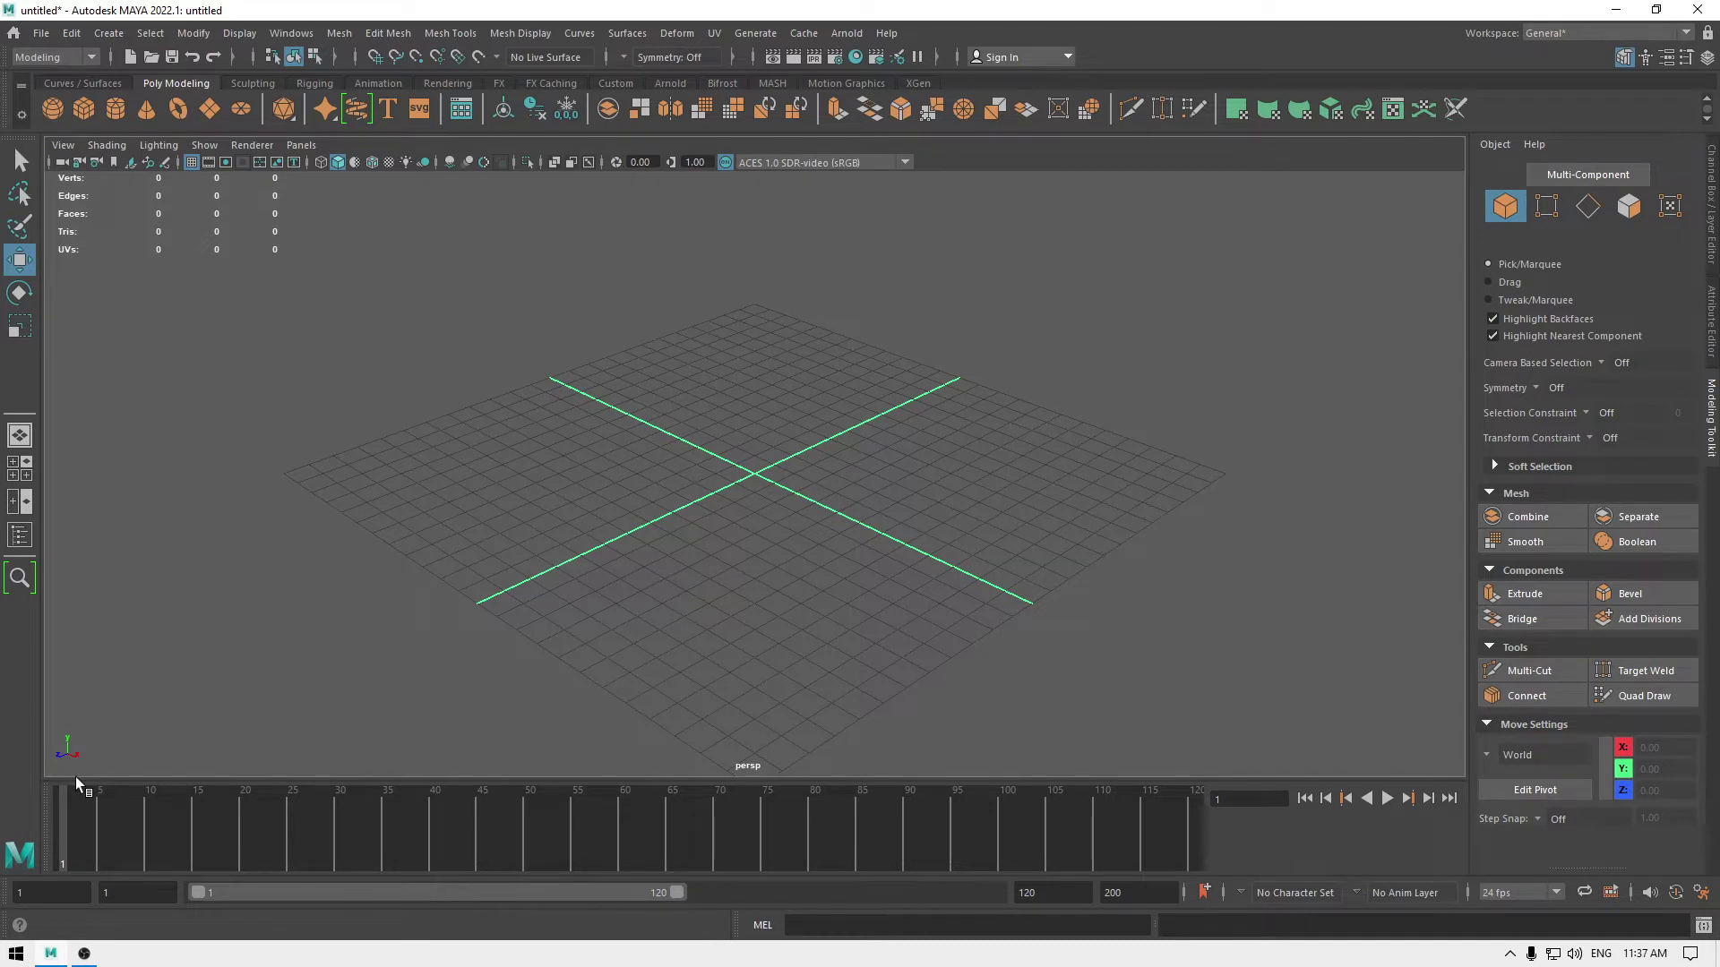
drag(85, 781, 87, 842)
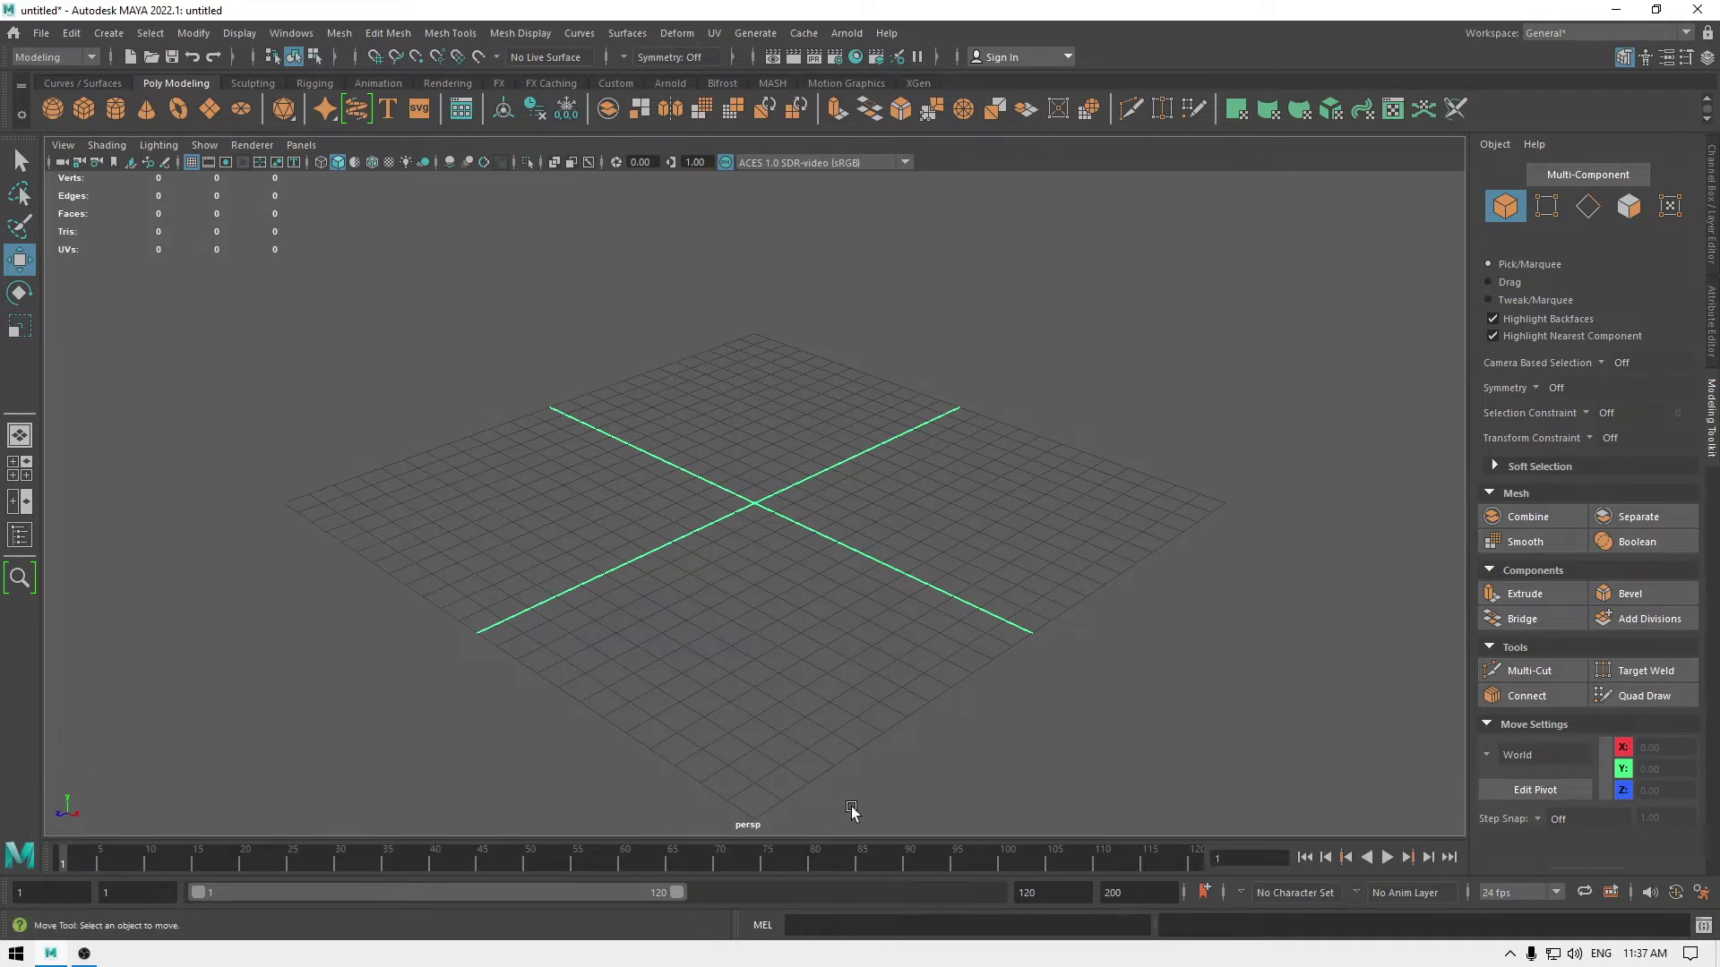
click(340, 33)
mouse_move(389, 36)
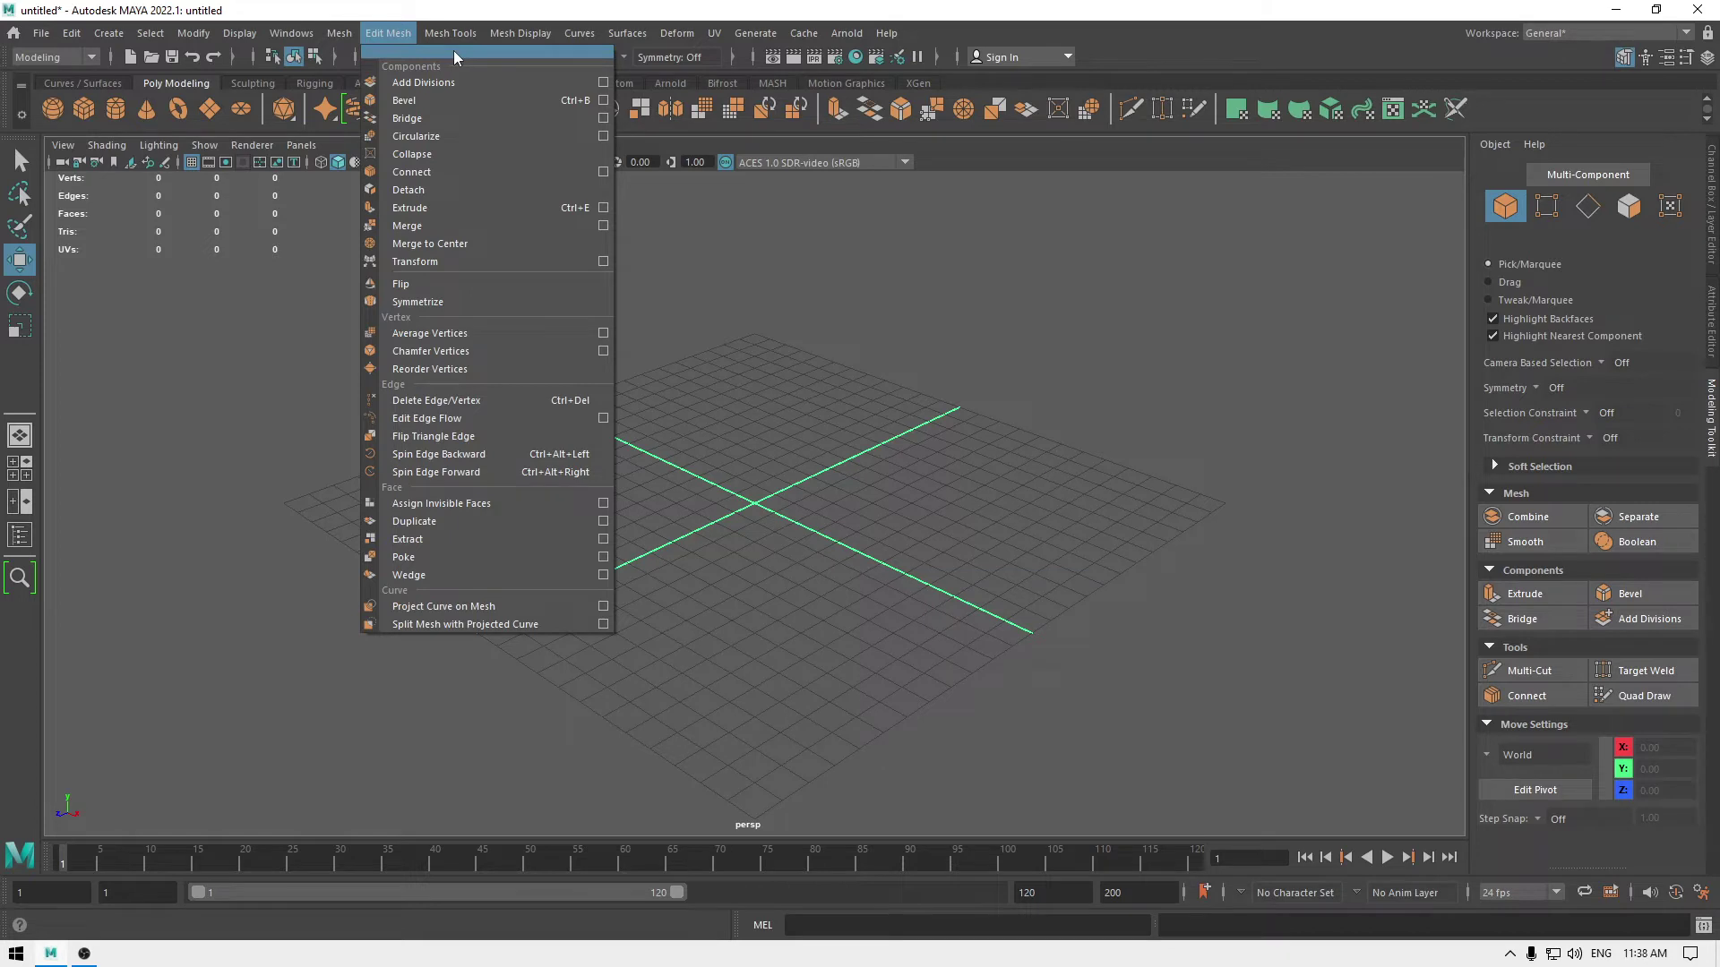
Tear off the Edit Mesh menu as a floating window, move it right, then close it.
click(507, 52)
drag(429, 29, 1550, 89)
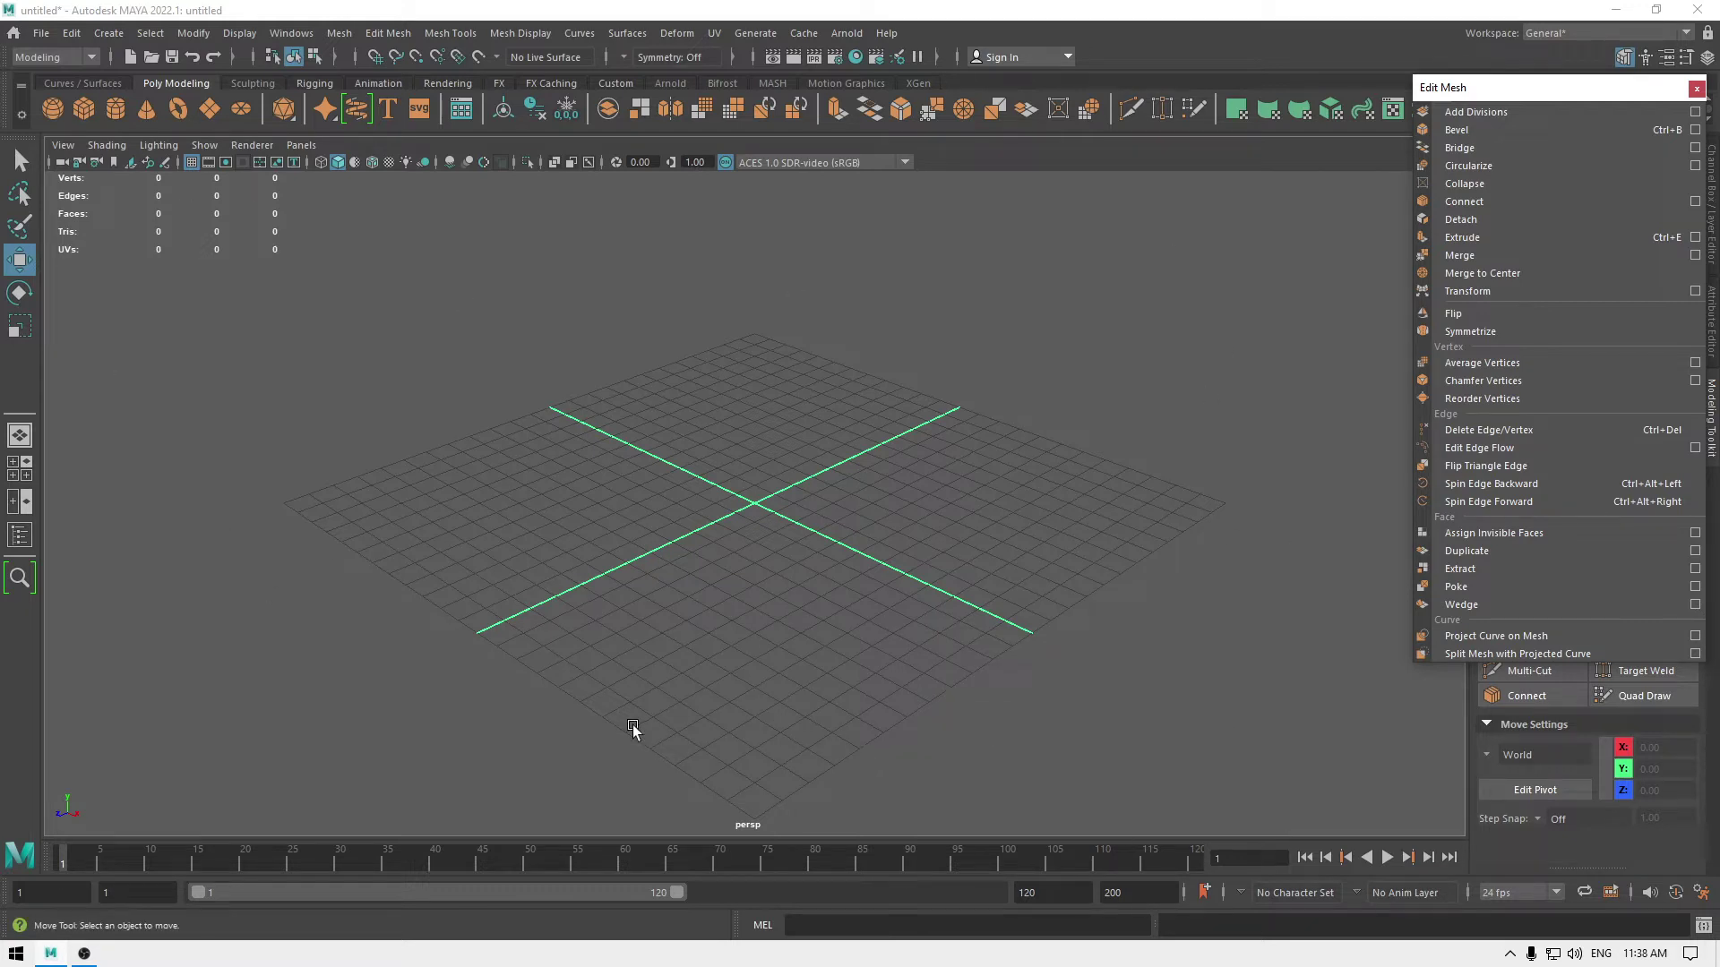
click(1697, 88)
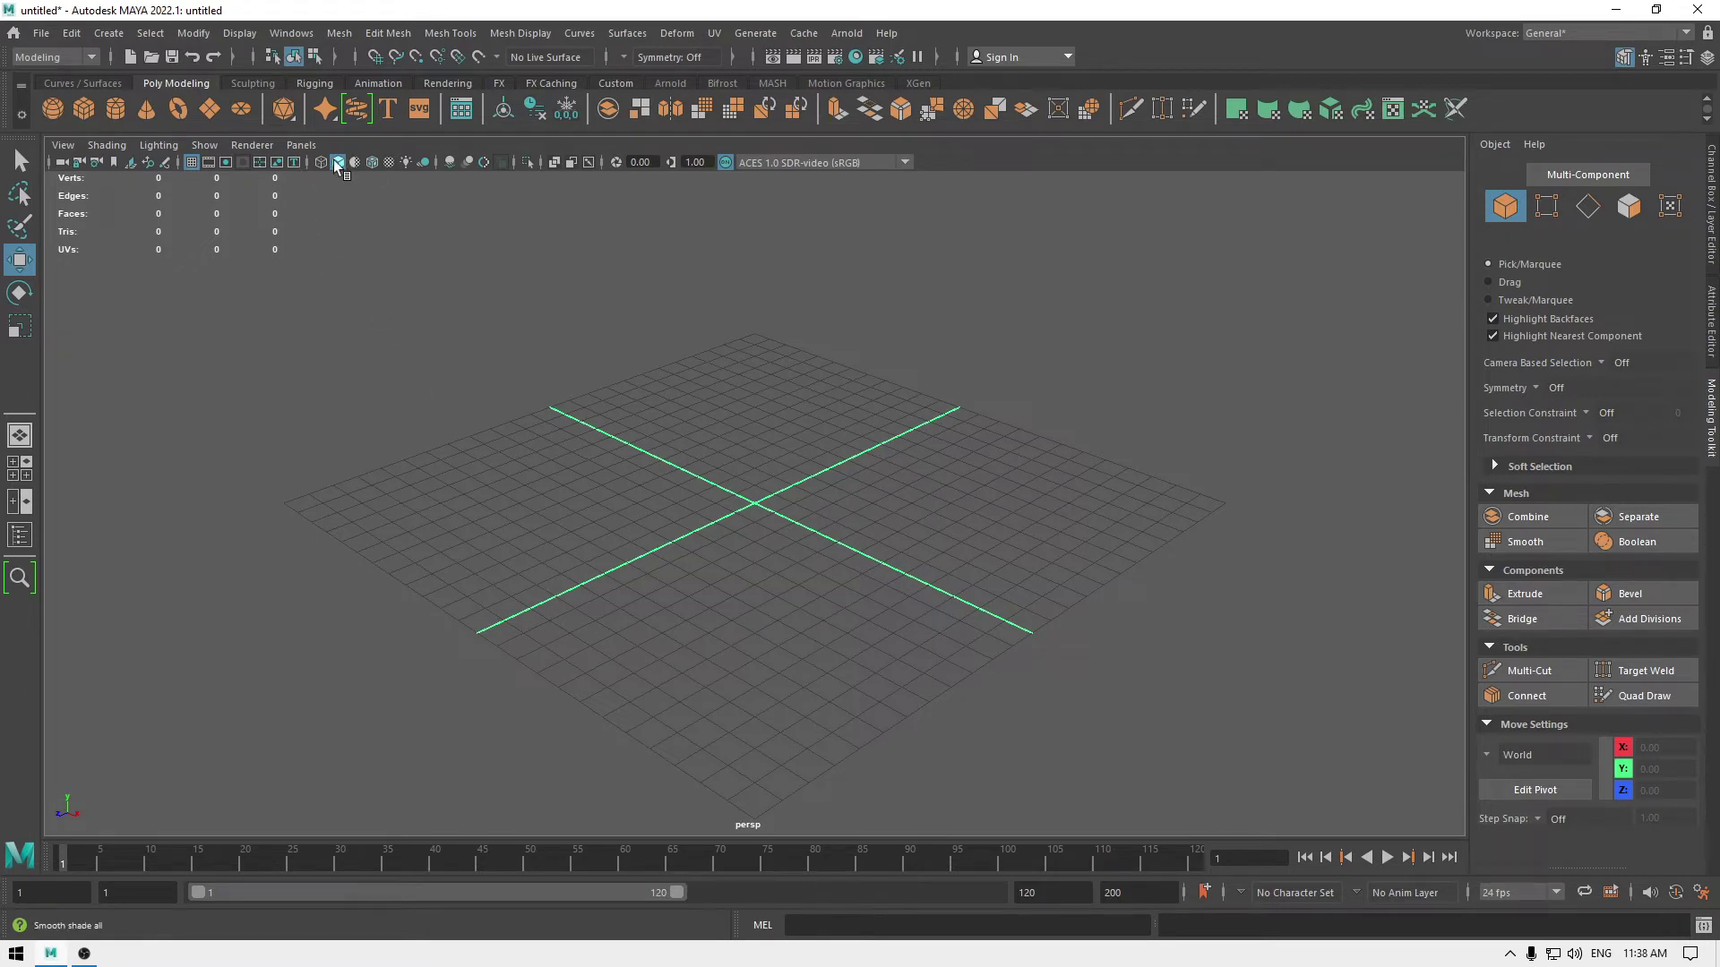
click(309, 146)
Float the Panels > Layouts submenu on the right and choose Two Panes Side by Side.
mouse_move(368, 234)
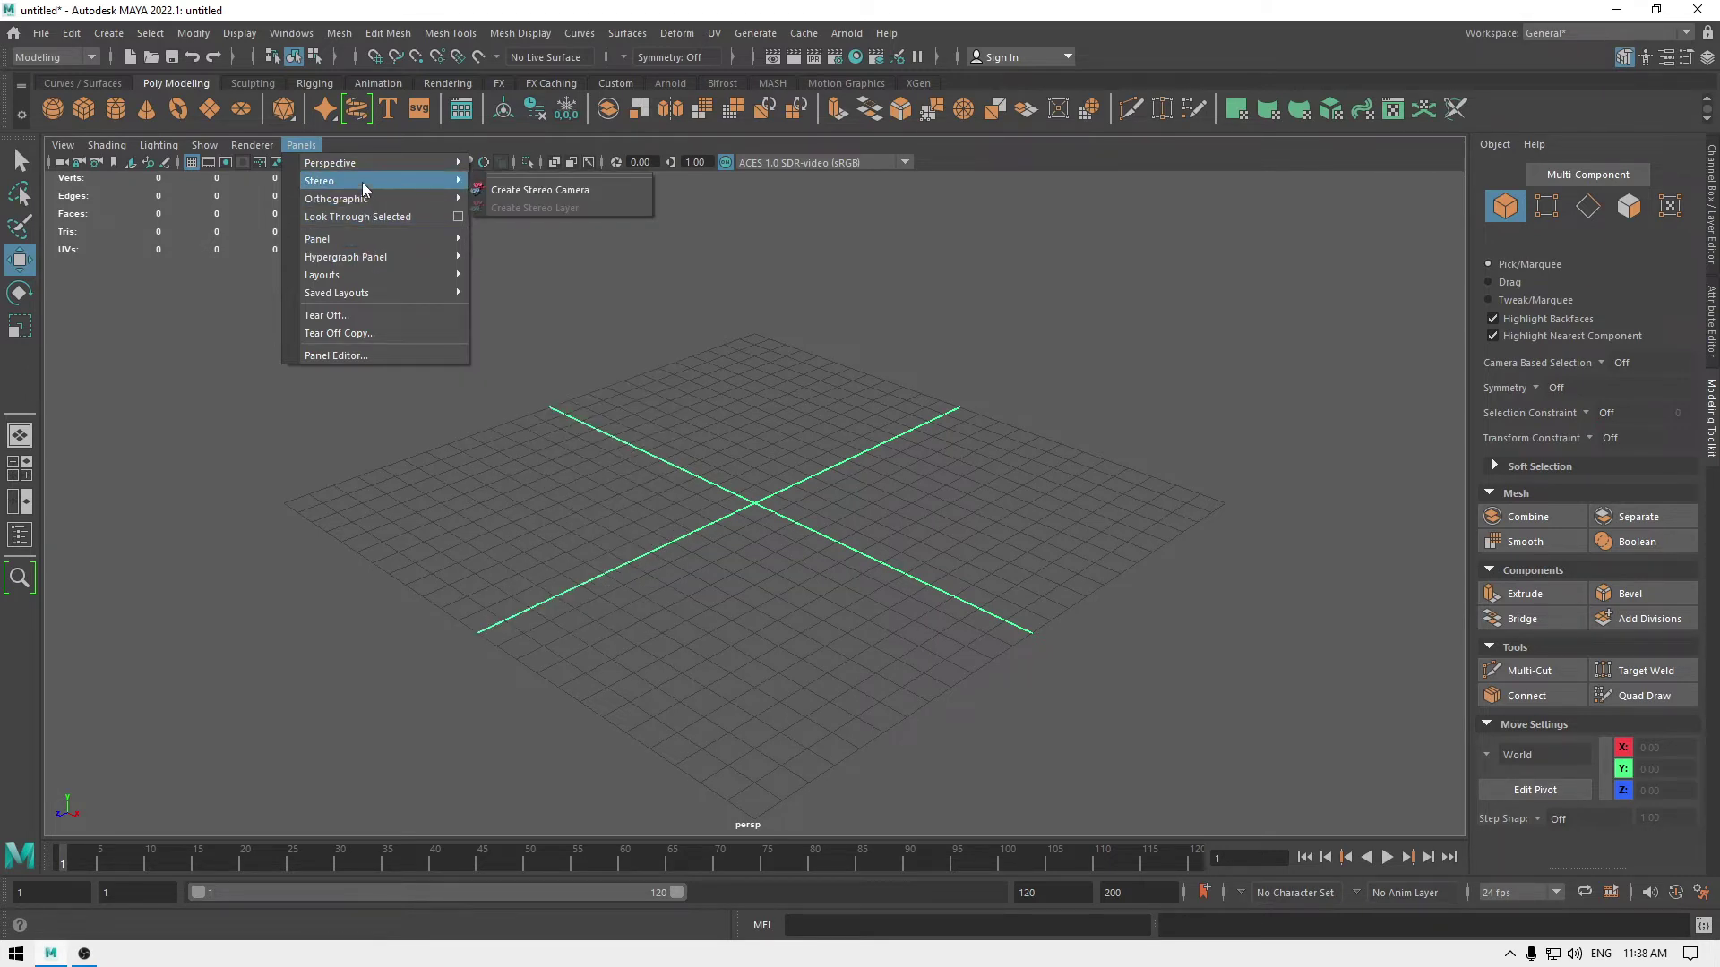
mouse_move(379, 275)
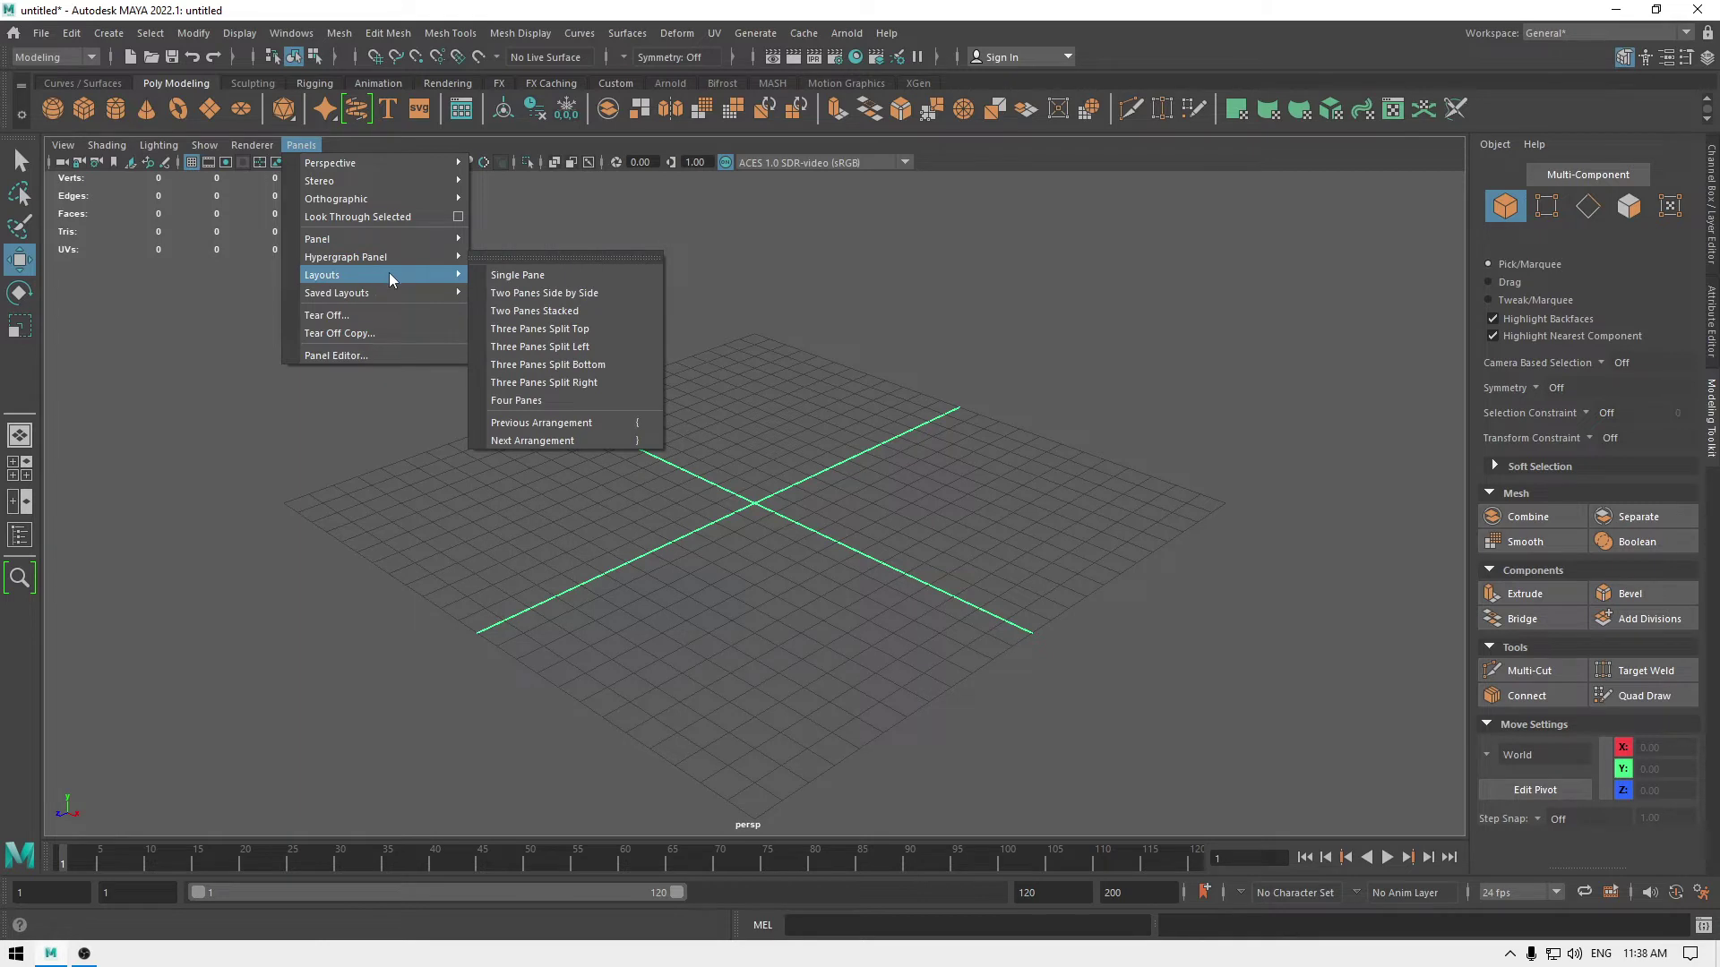
click(600, 258)
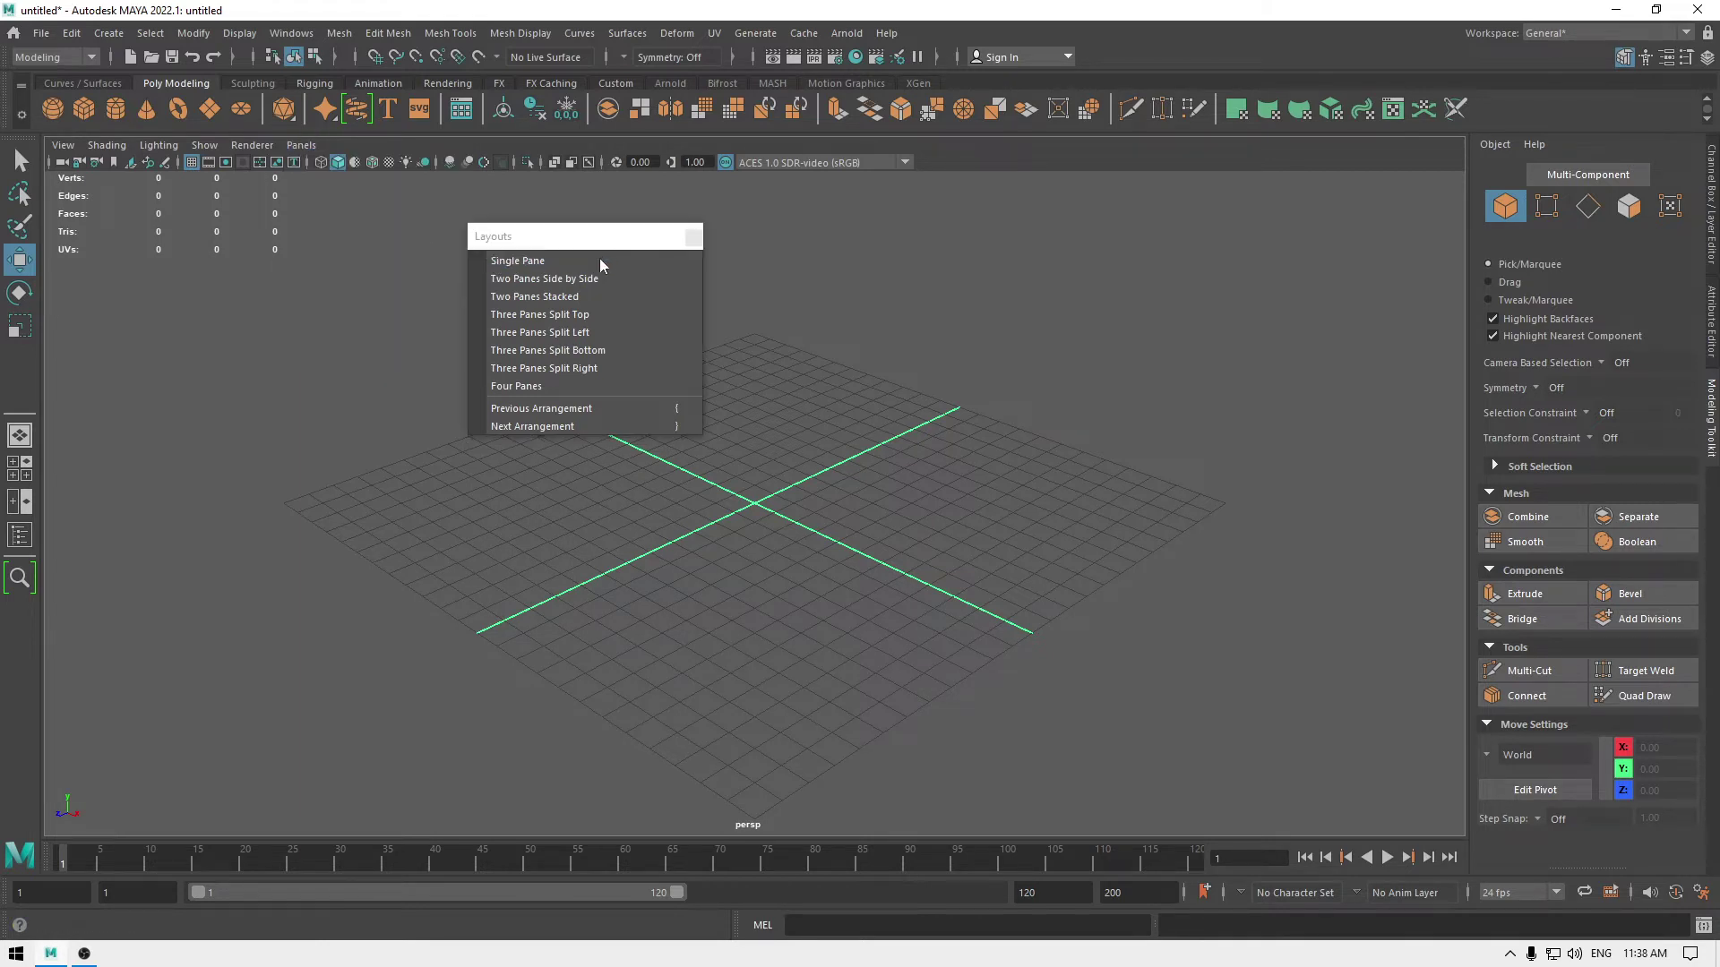
drag(548, 238, 1297, 203)
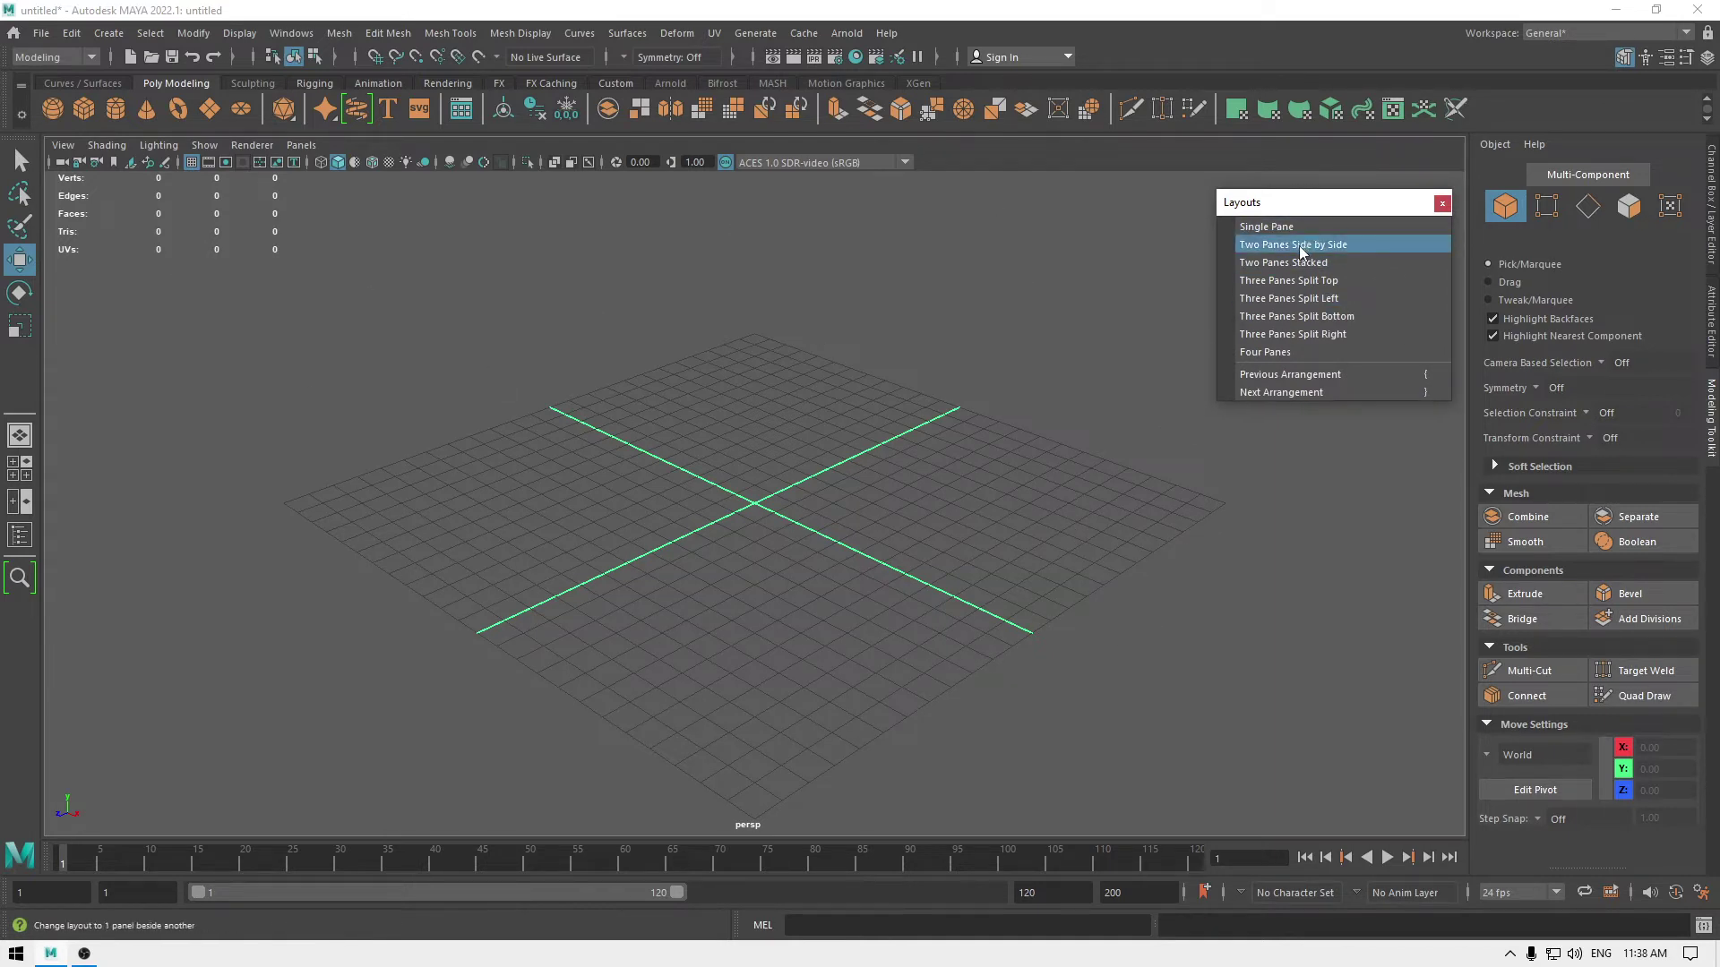
click(1343, 245)
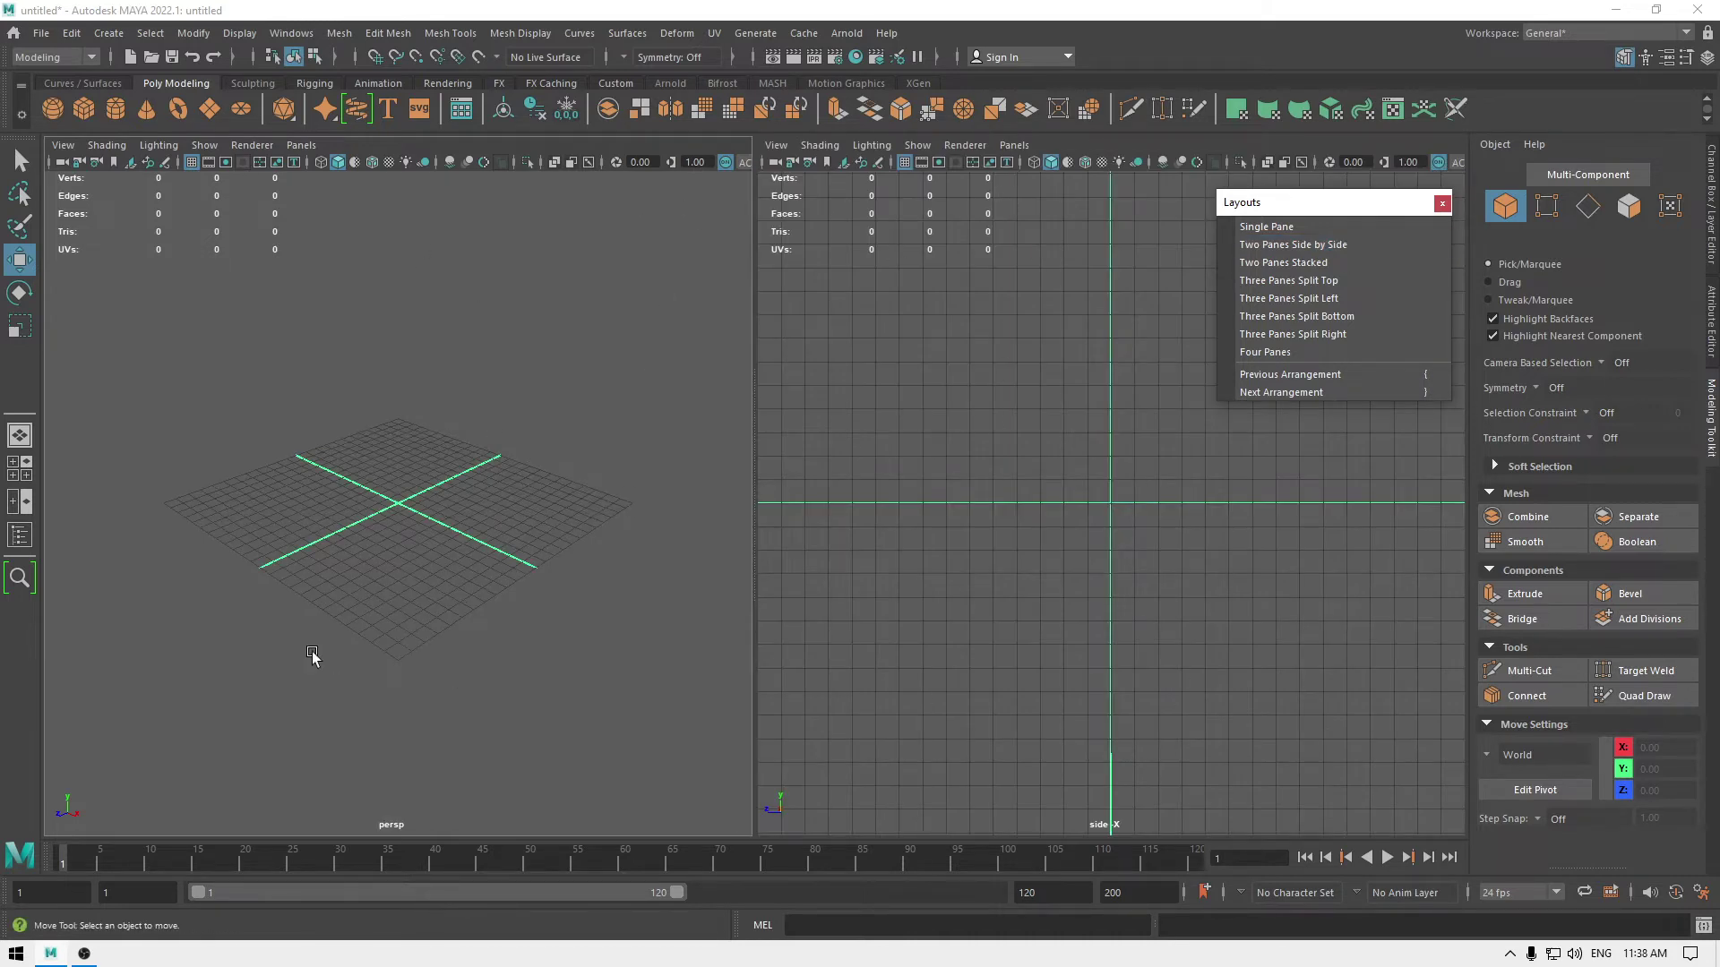
Use the Space hotbox to set the left pane to Front View and the right to Side View.
click(459, 469)
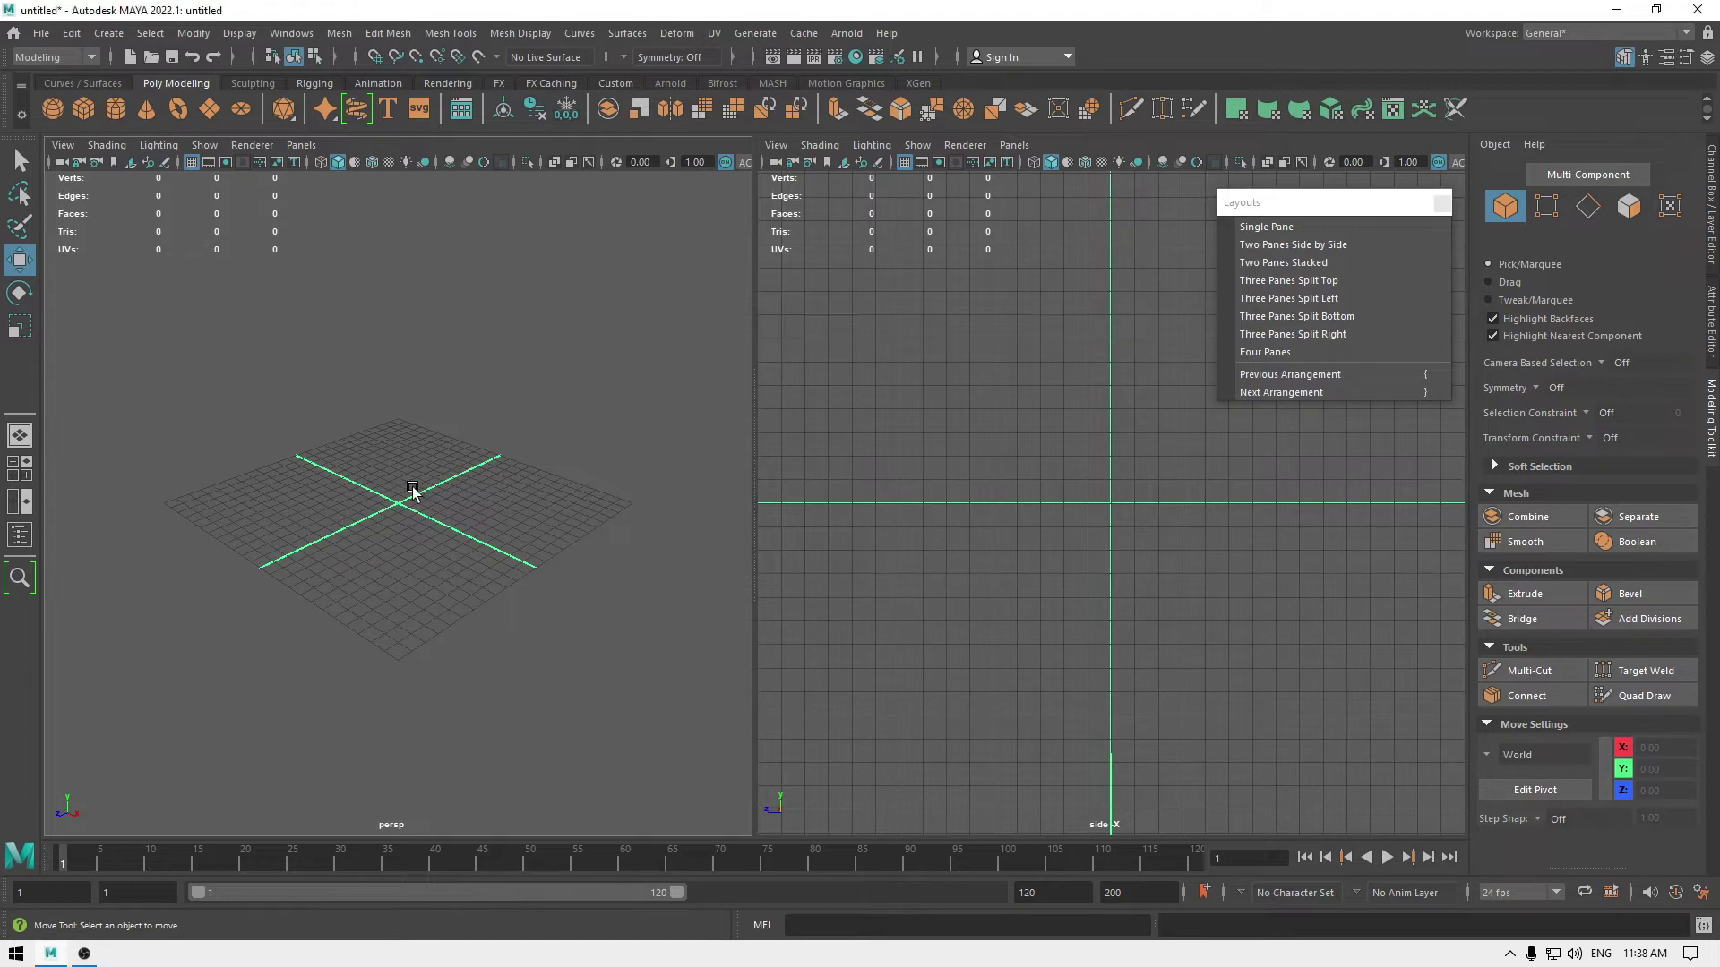
key(space)
key(space)
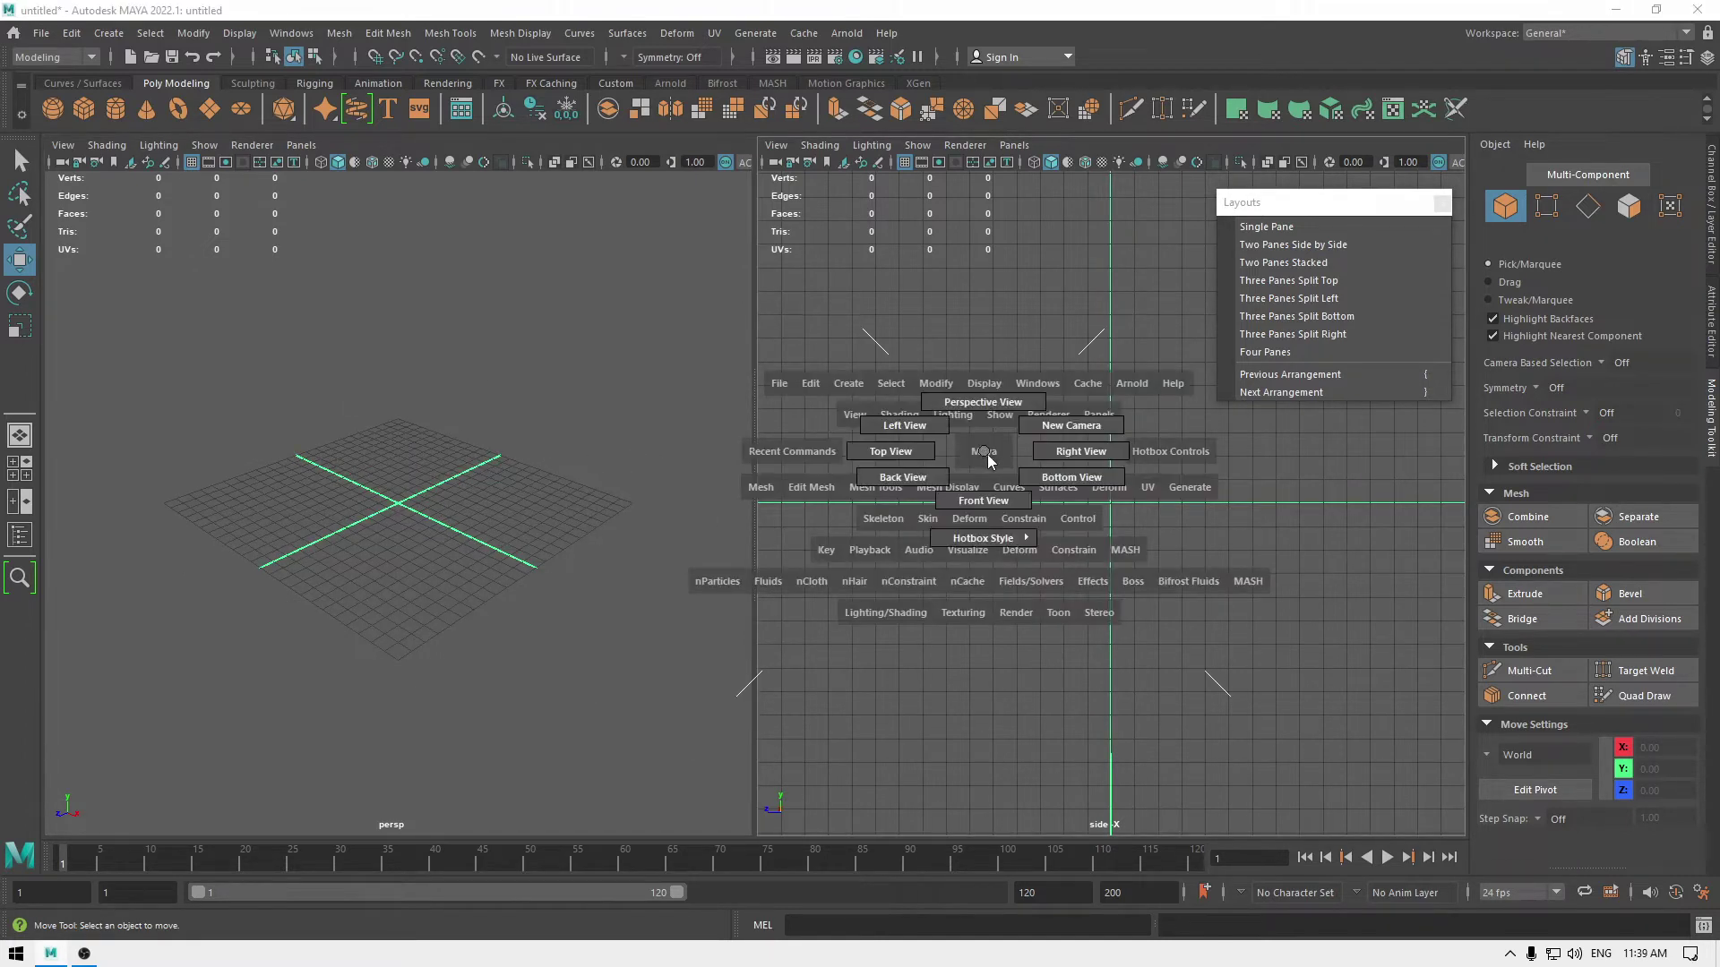
key(space)
key(space)
drag(1023, 470, 1022, 513)
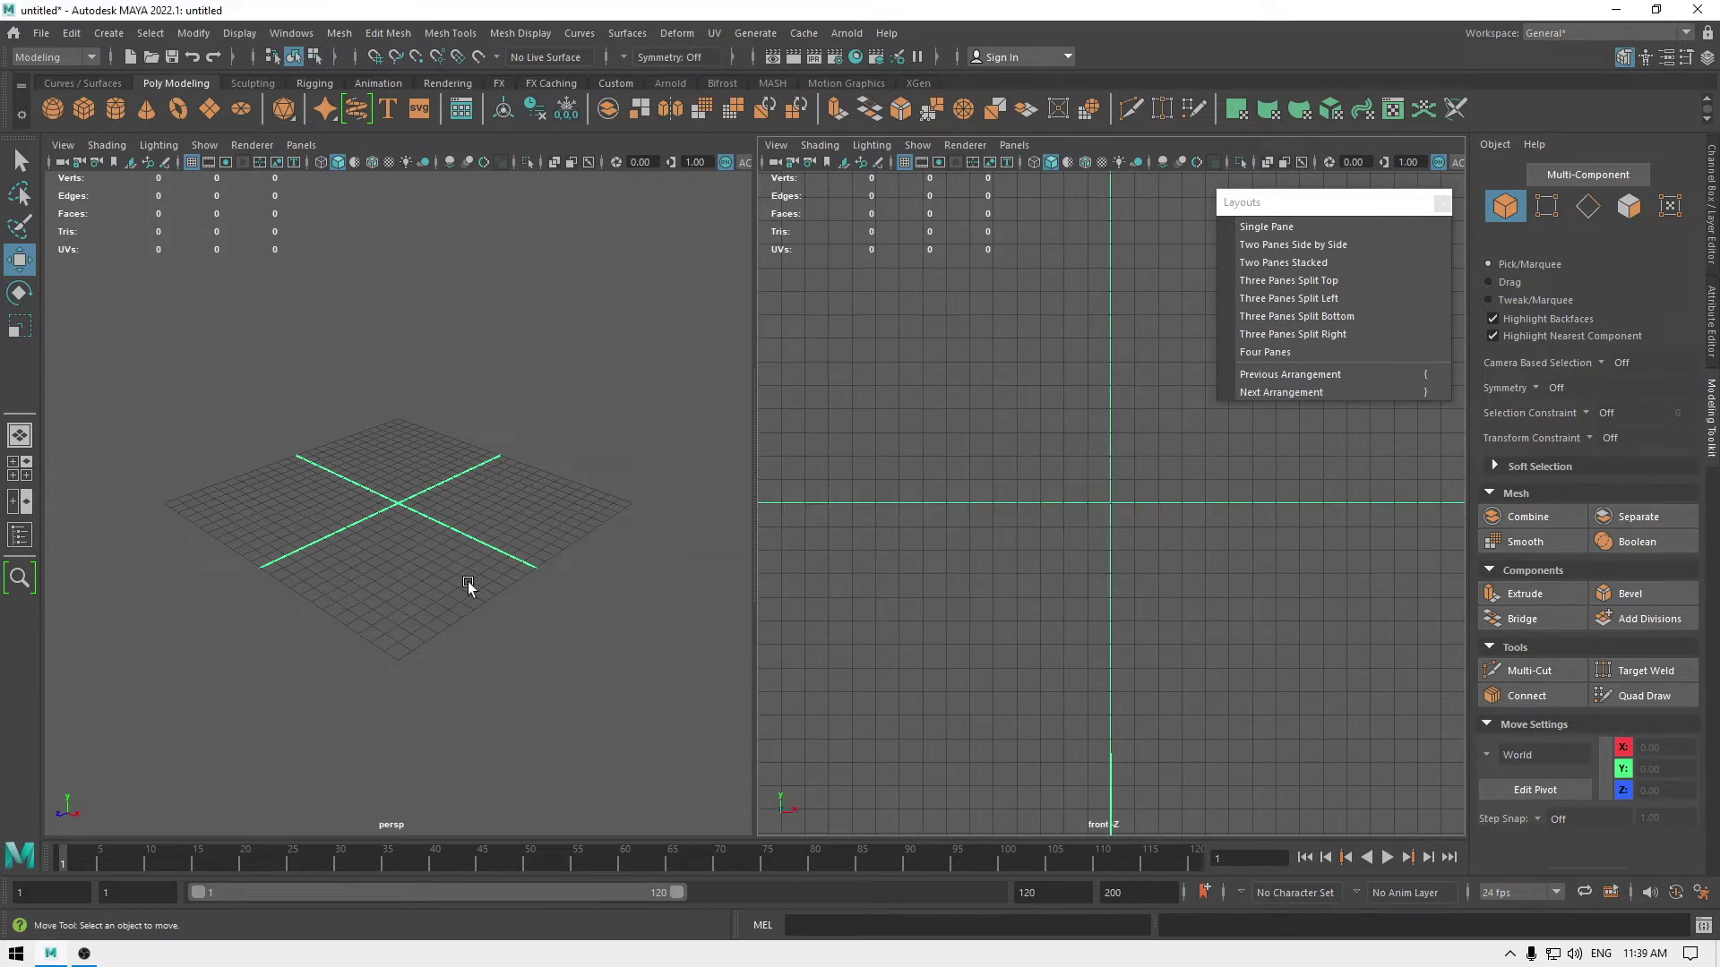
key(space)
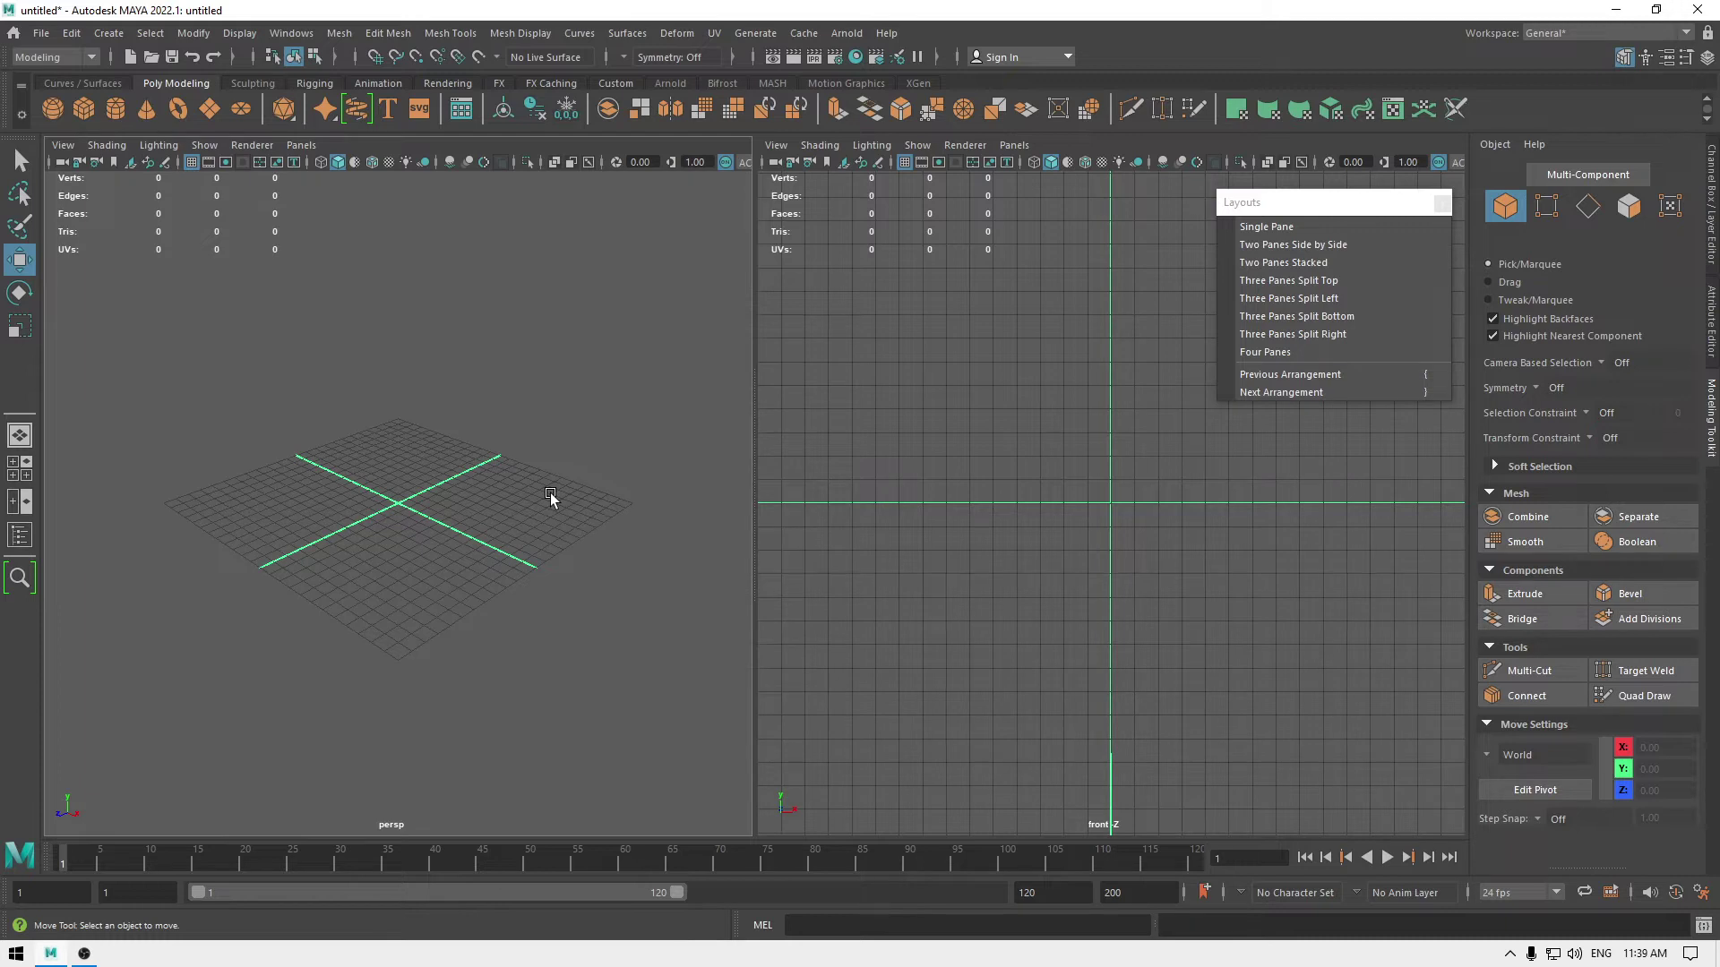
key(space)
drag(407, 445, 406, 509)
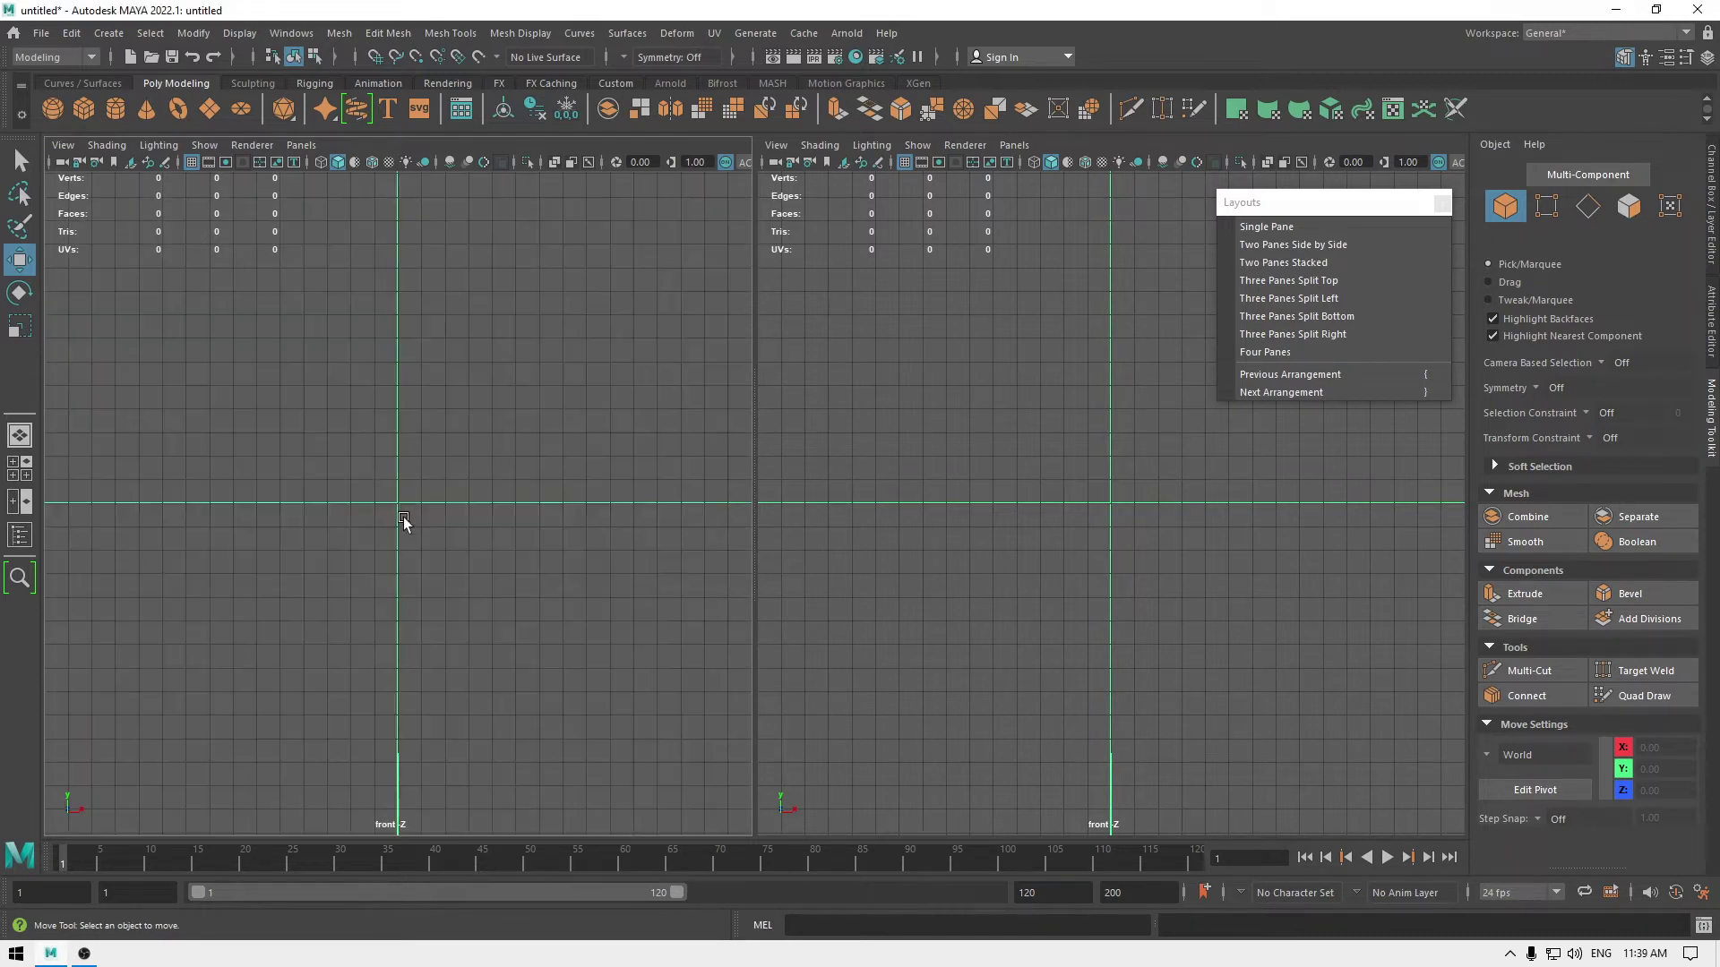
key(space)
drag(982, 516, 1110, 518)
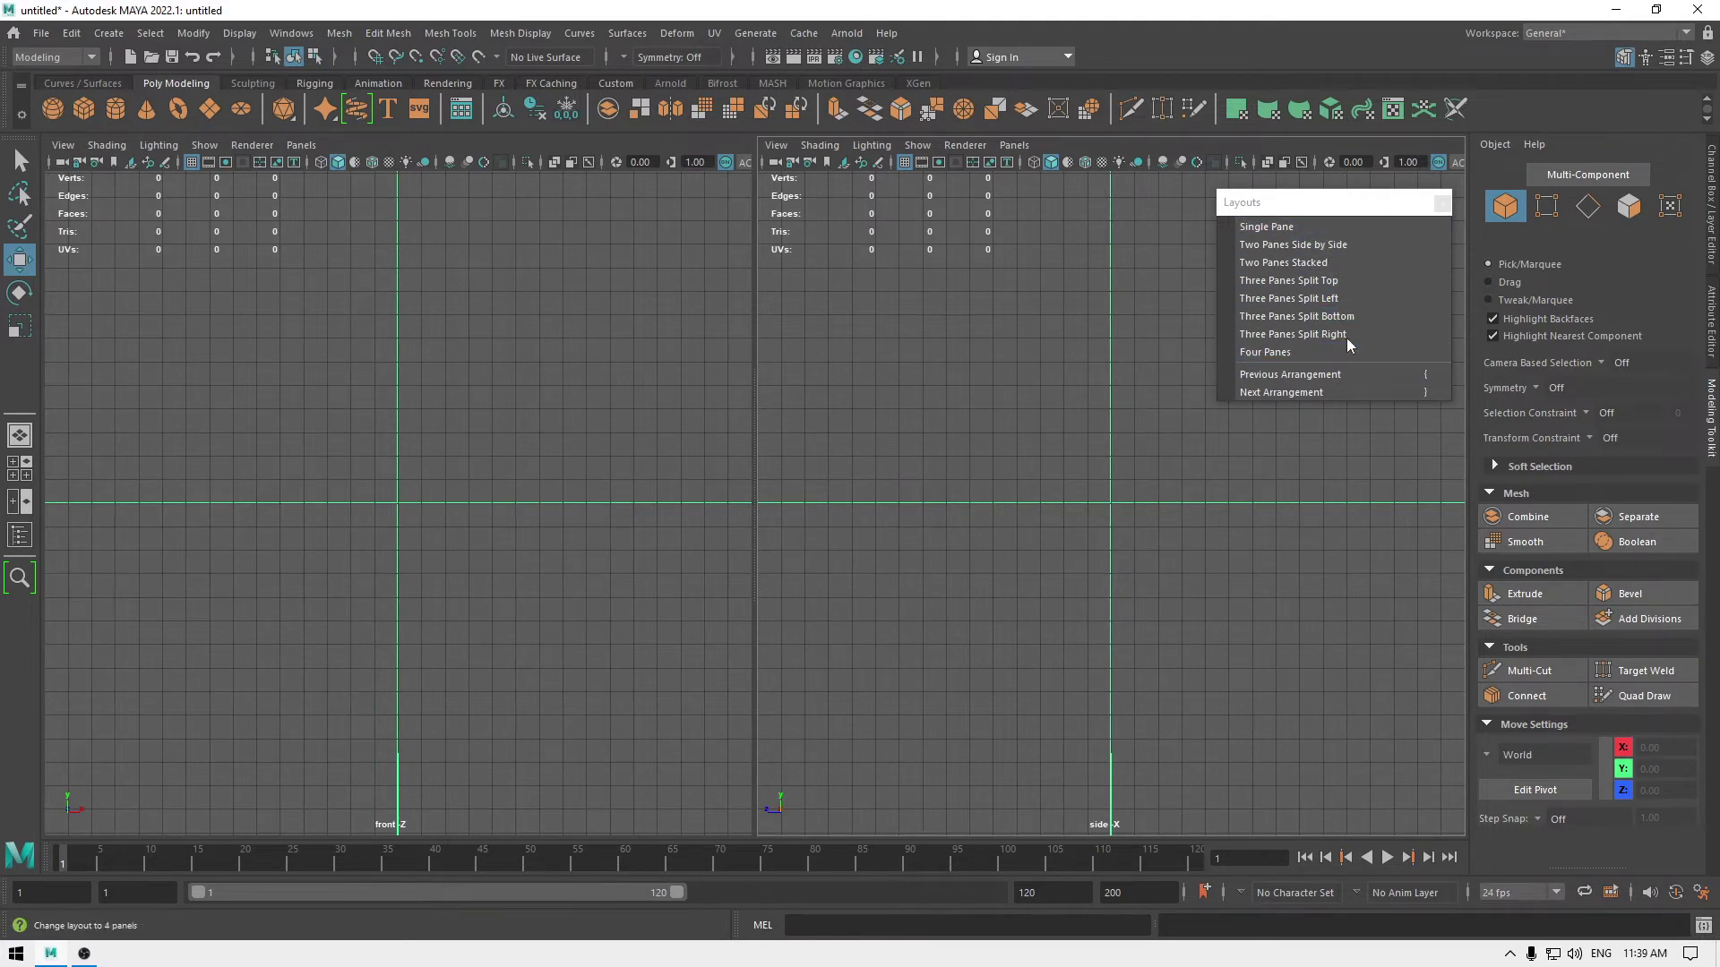
Try Three Panes Split Top and Four Panes, then return to a single Perspective View.
click(1304, 282)
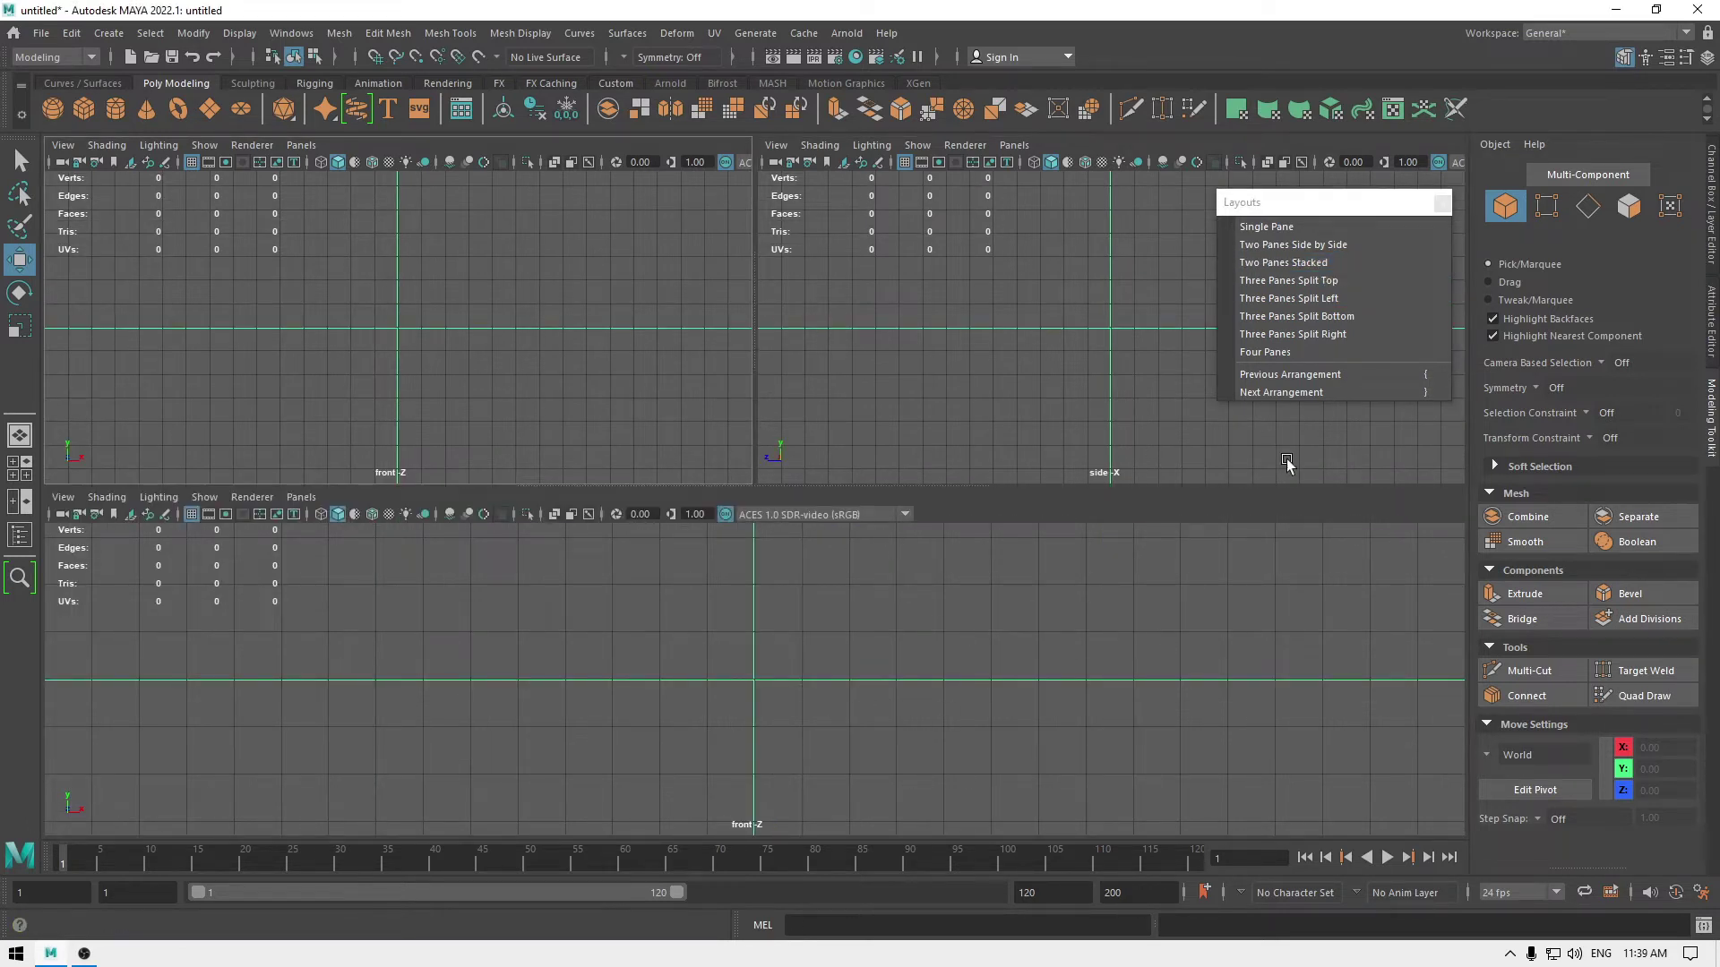
click(1303, 354)
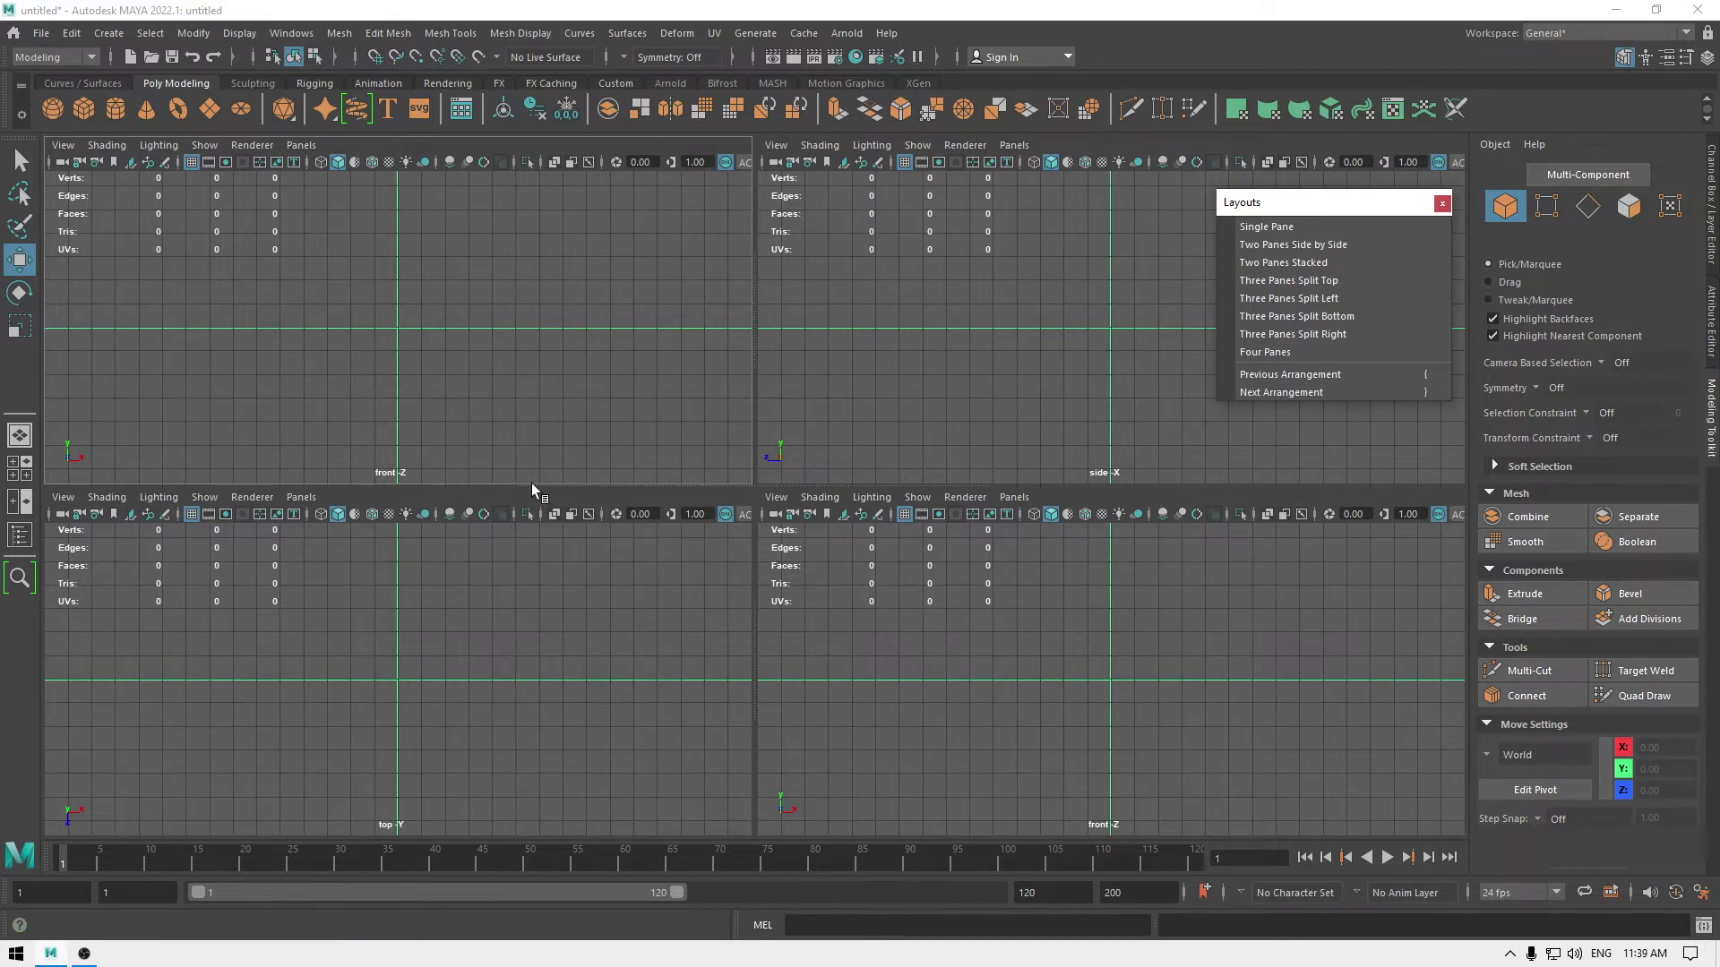
click(1310, 227)
key(space)
drag(906, 394, 610, 379)
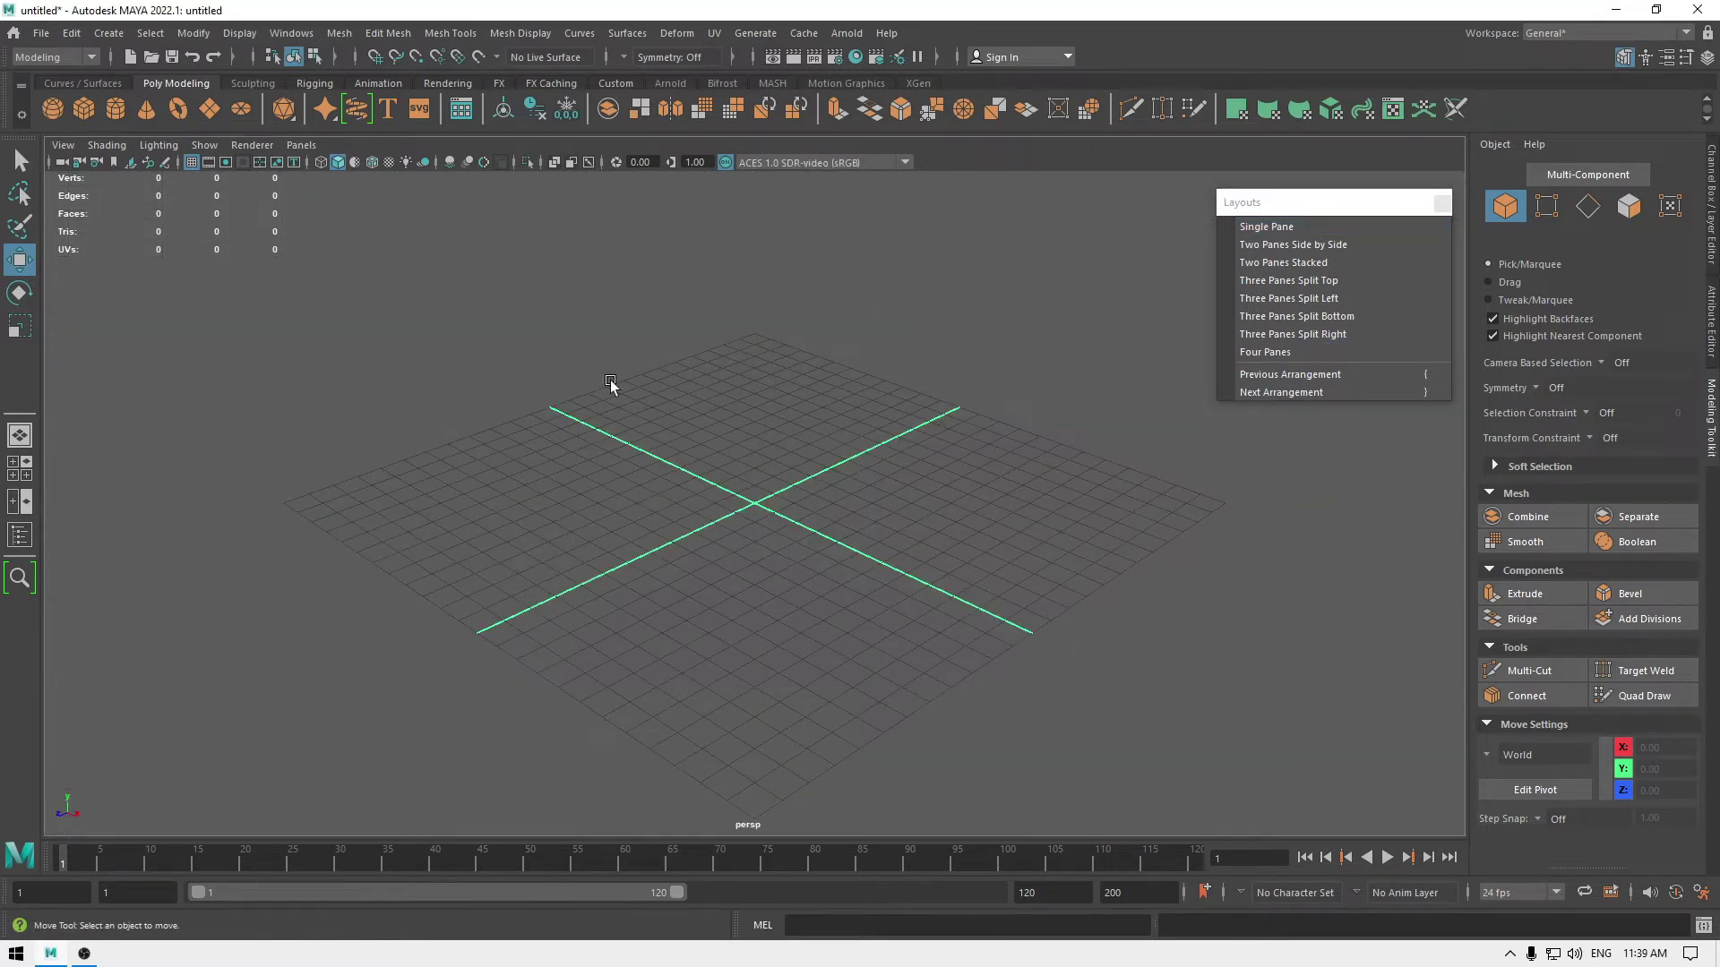
Close the floating Layouts window and replace the perspective view with the Render View.
click(1442, 204)
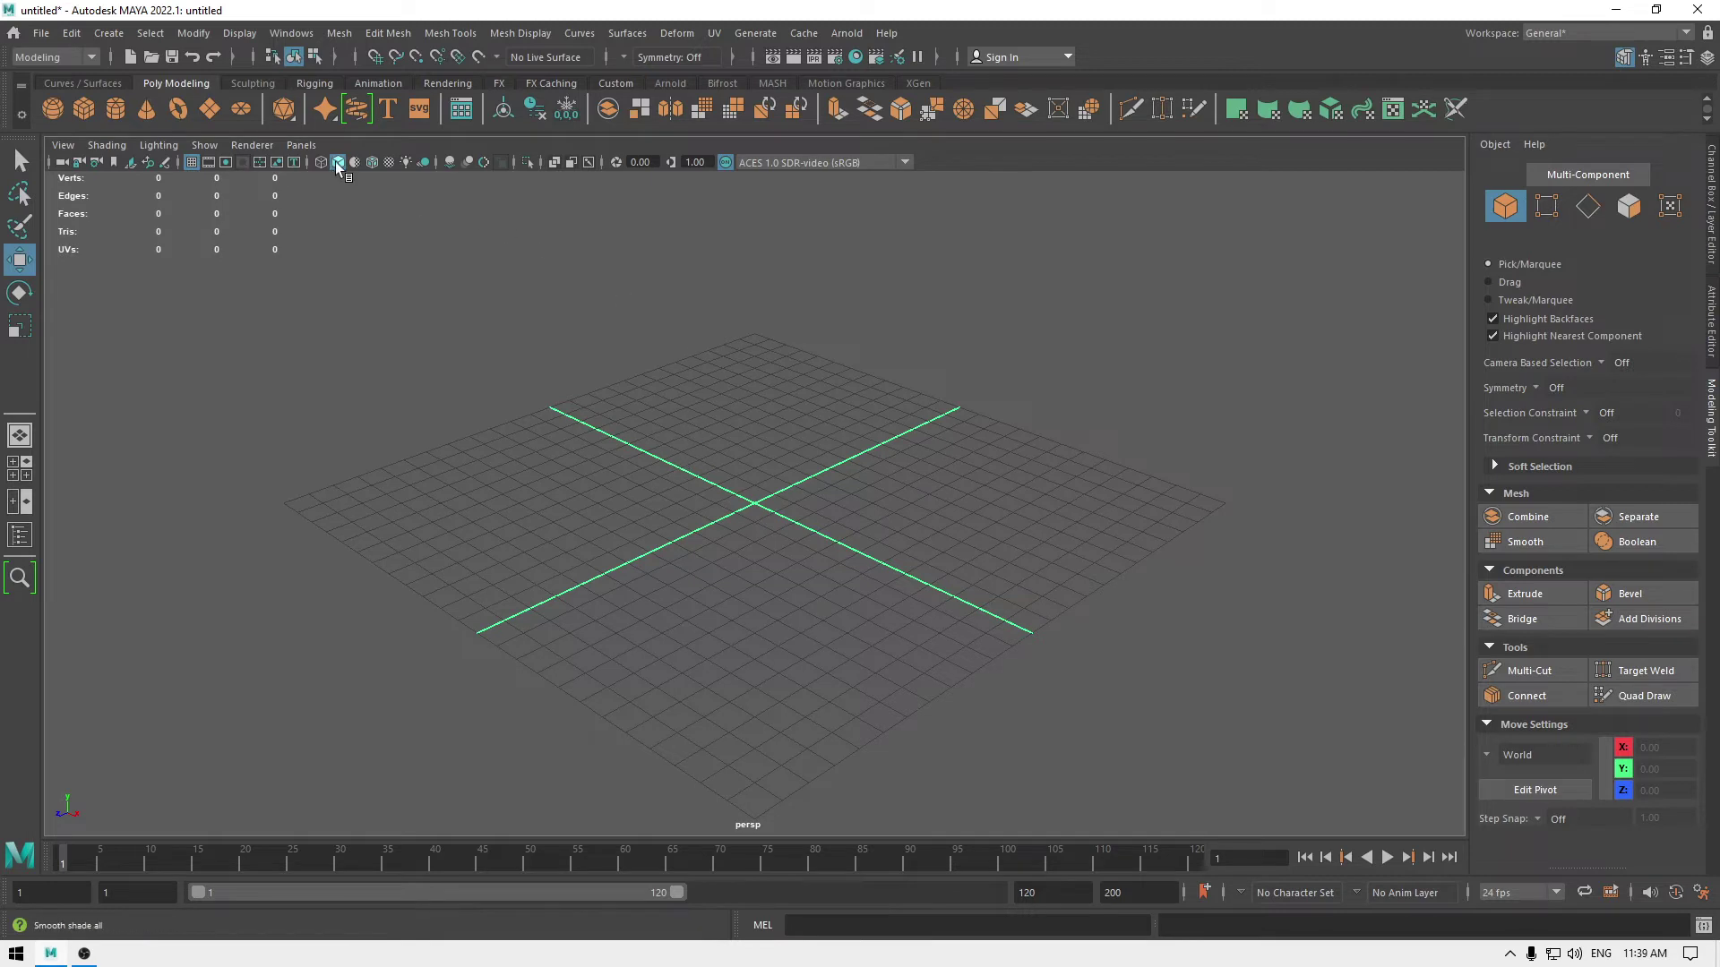
click(301, 145)
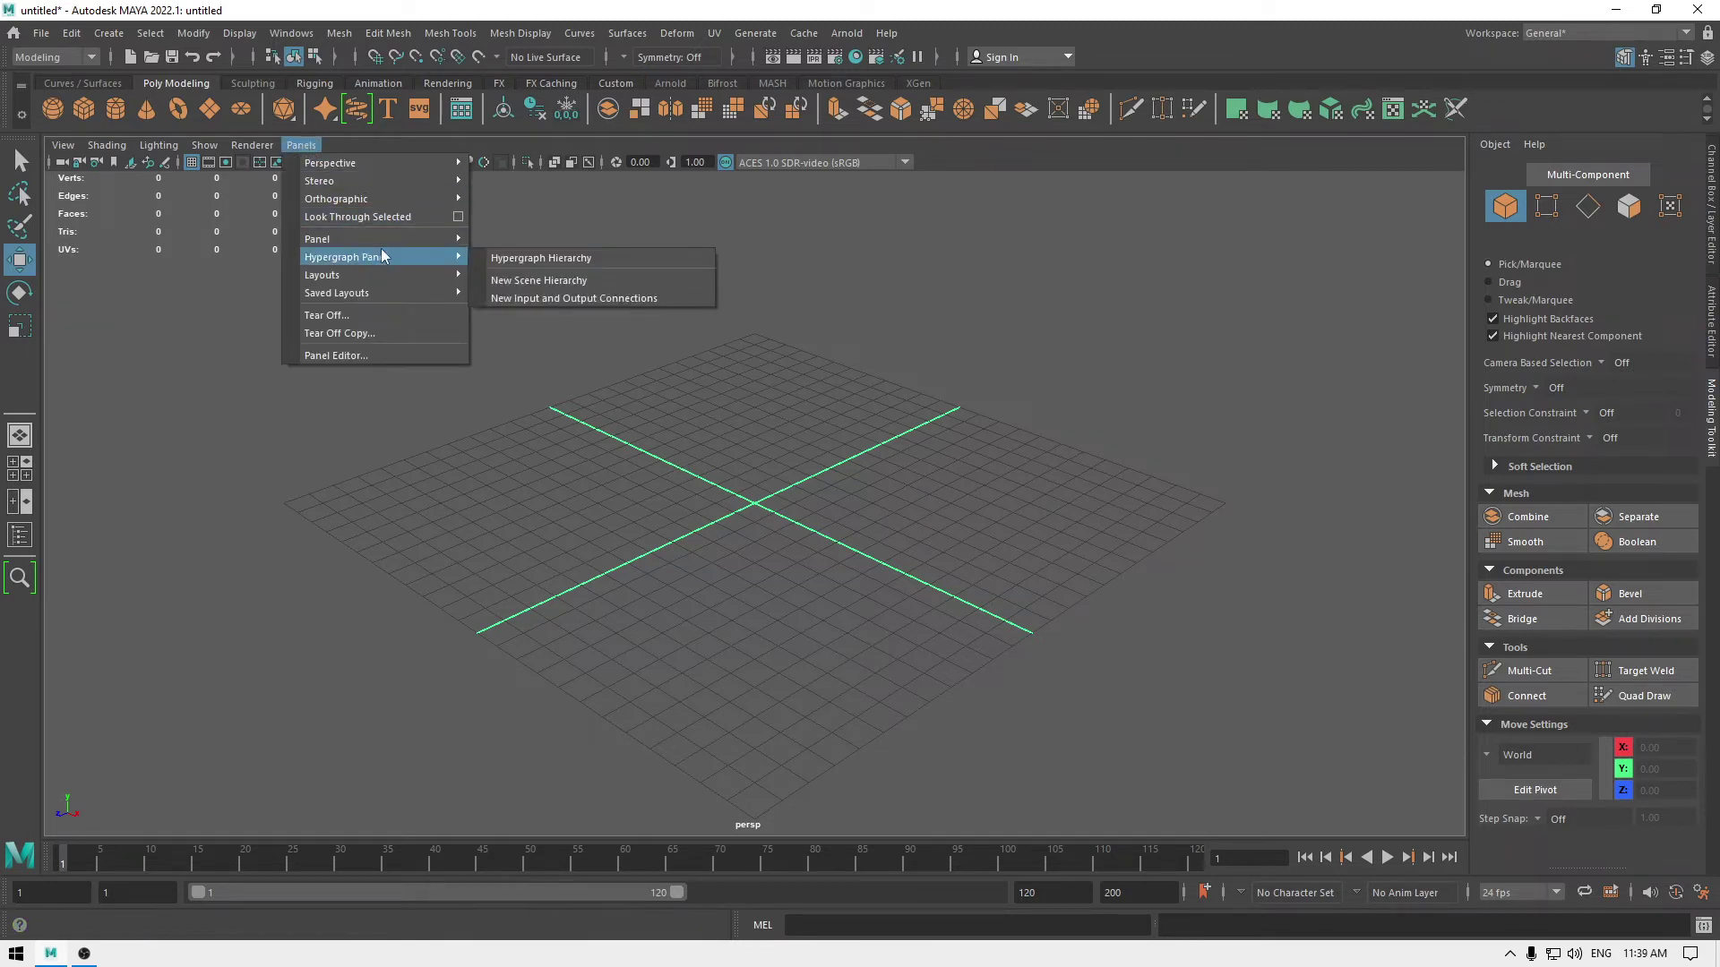
mouse_move(397, 240)
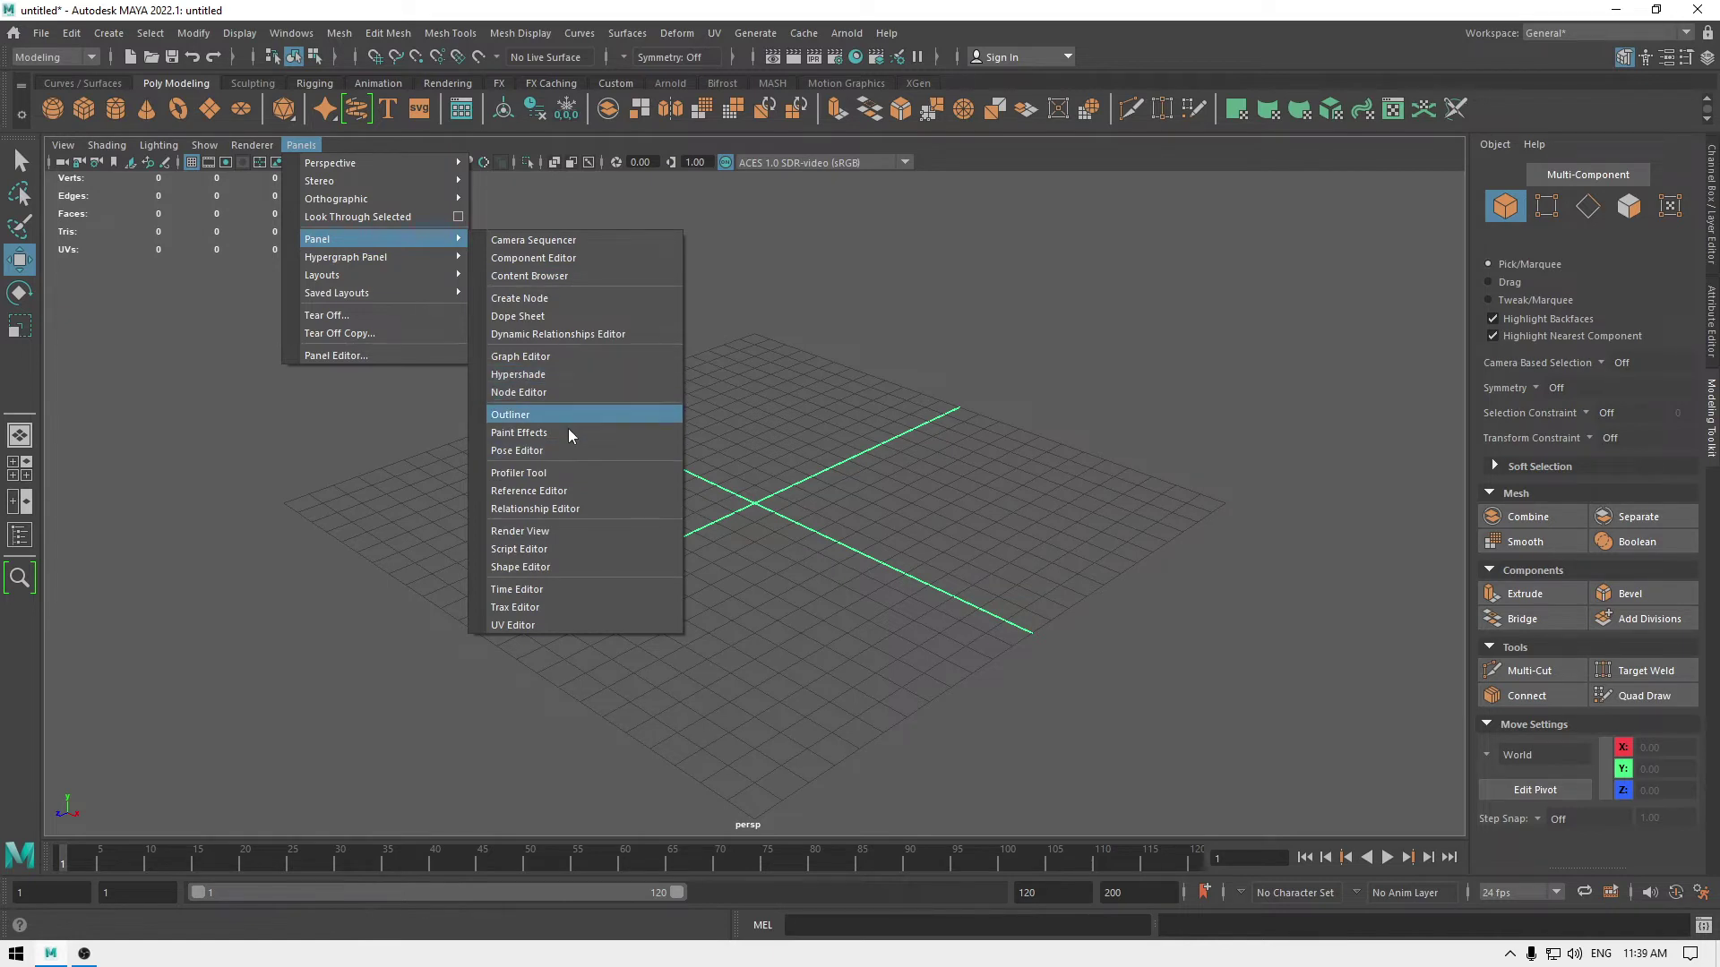
click(543, 535)
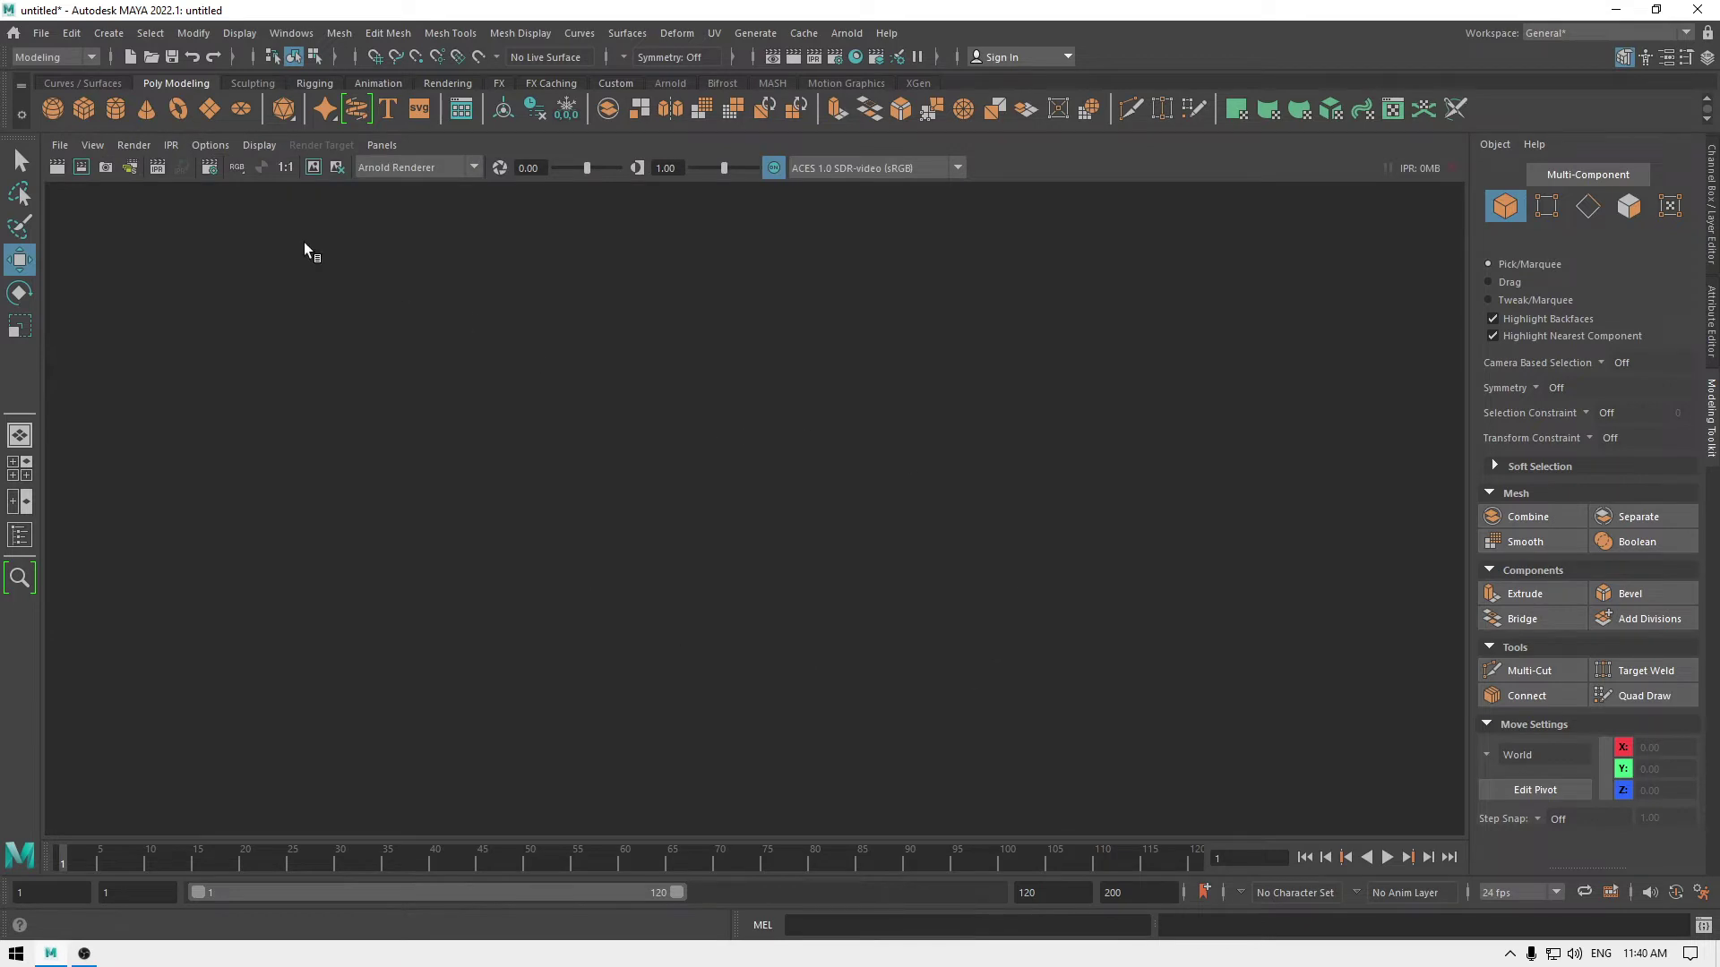
Split the workspace into Two Panes Side by Side from the Render View's Layouts menu.
click(385, 144)
mouse_move(440, 275)
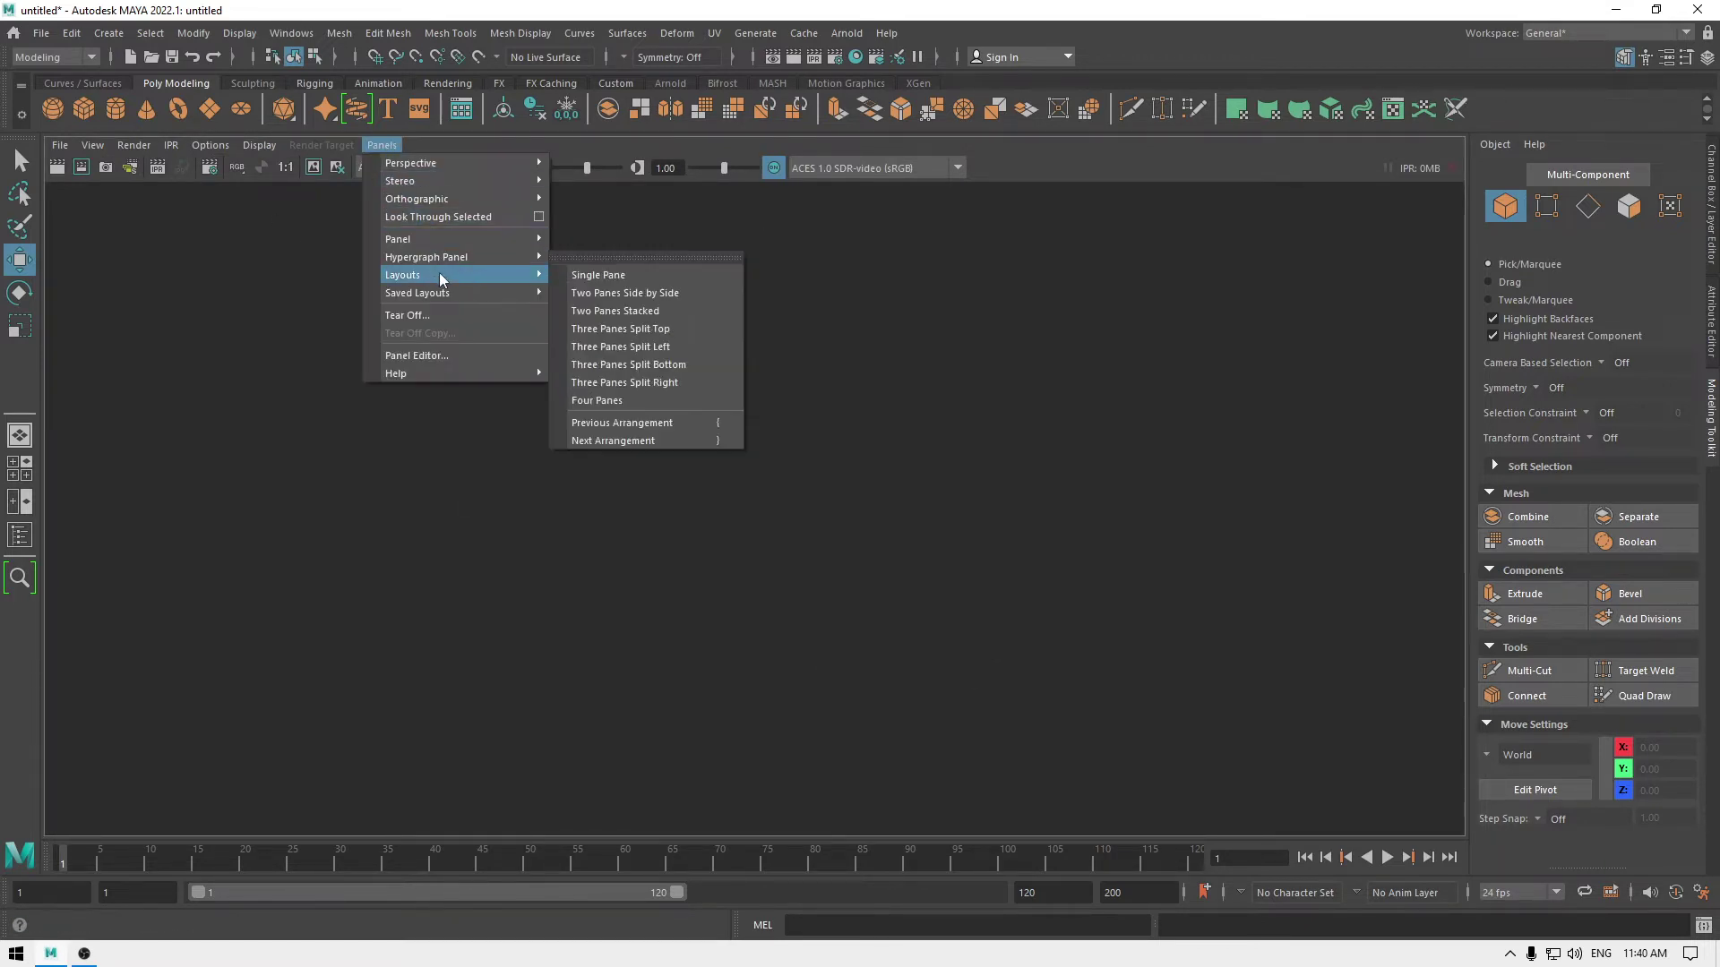
click(605, 296)
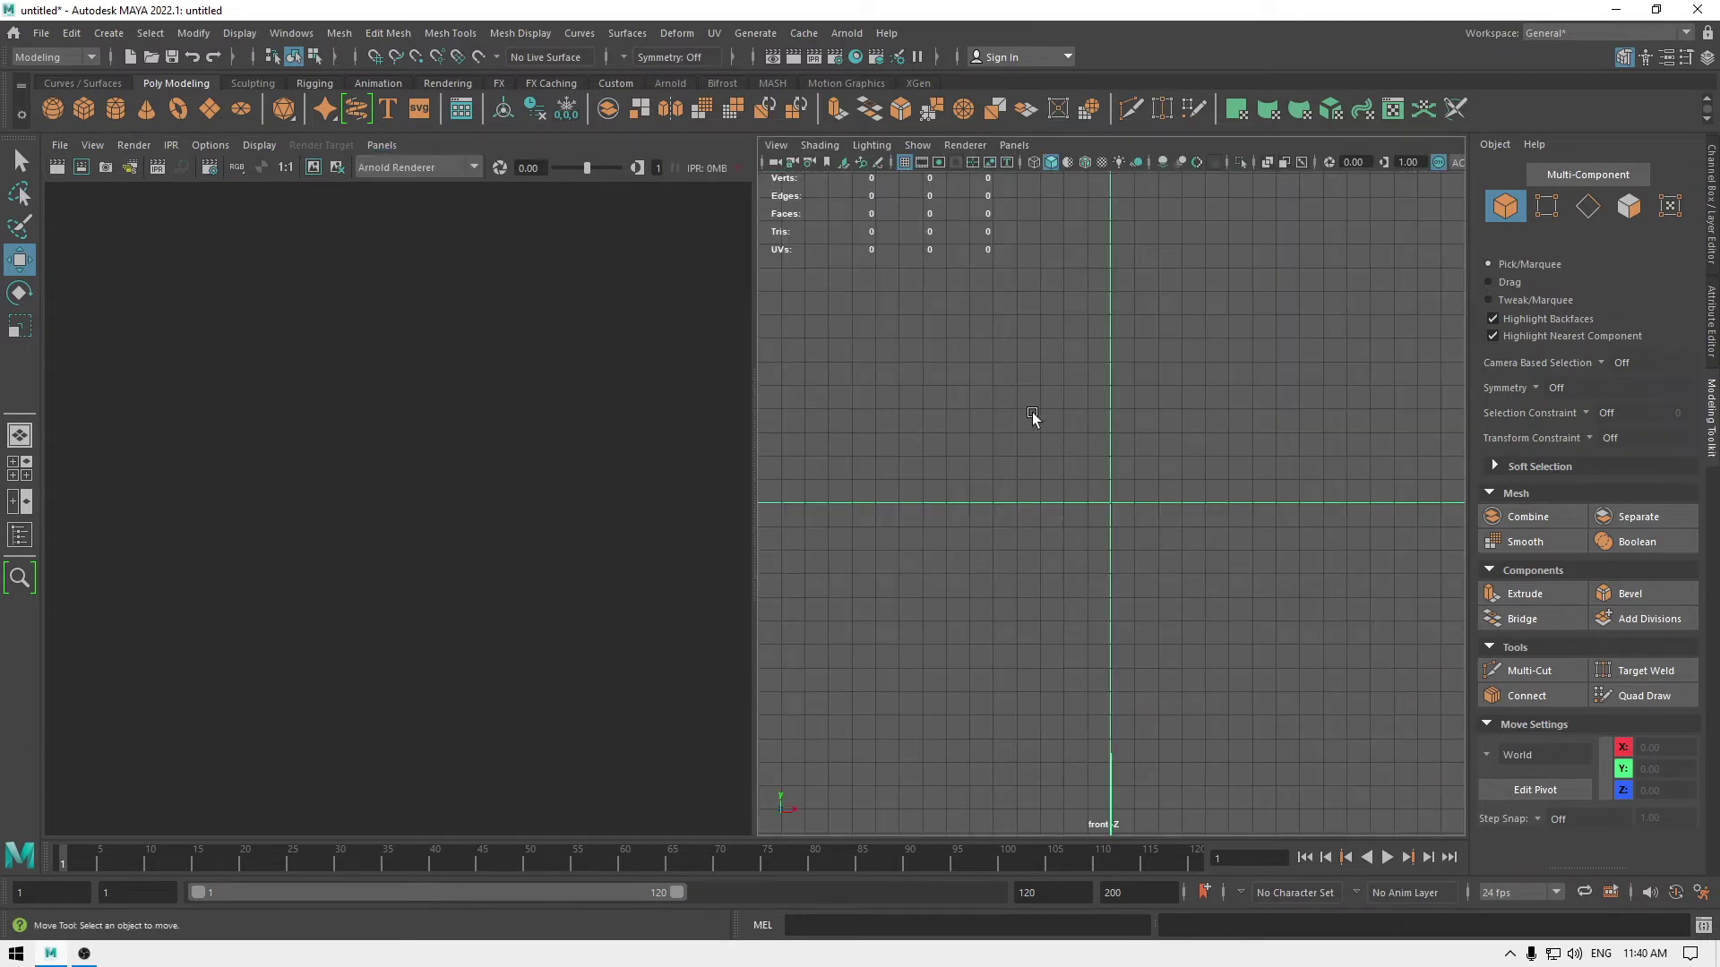
Switch the right pane to perspective and load the Hypershade into the left pane.
key(space)
drag(1031, 412, 1025, 353)
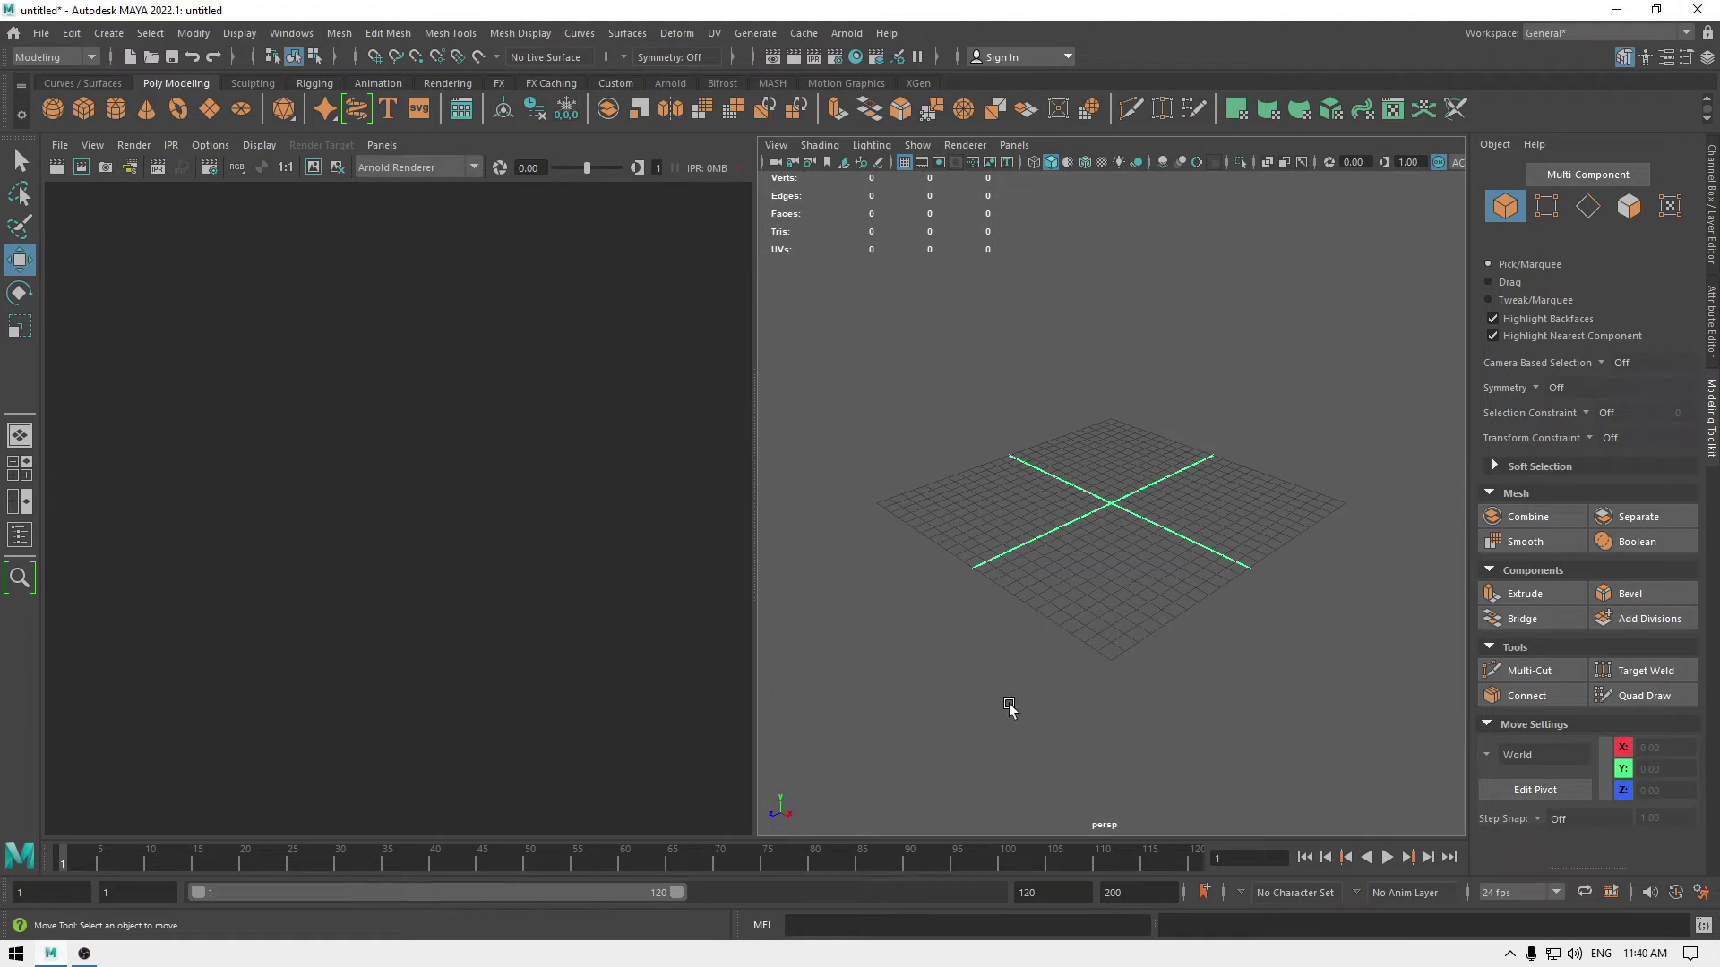
click(382, 145)
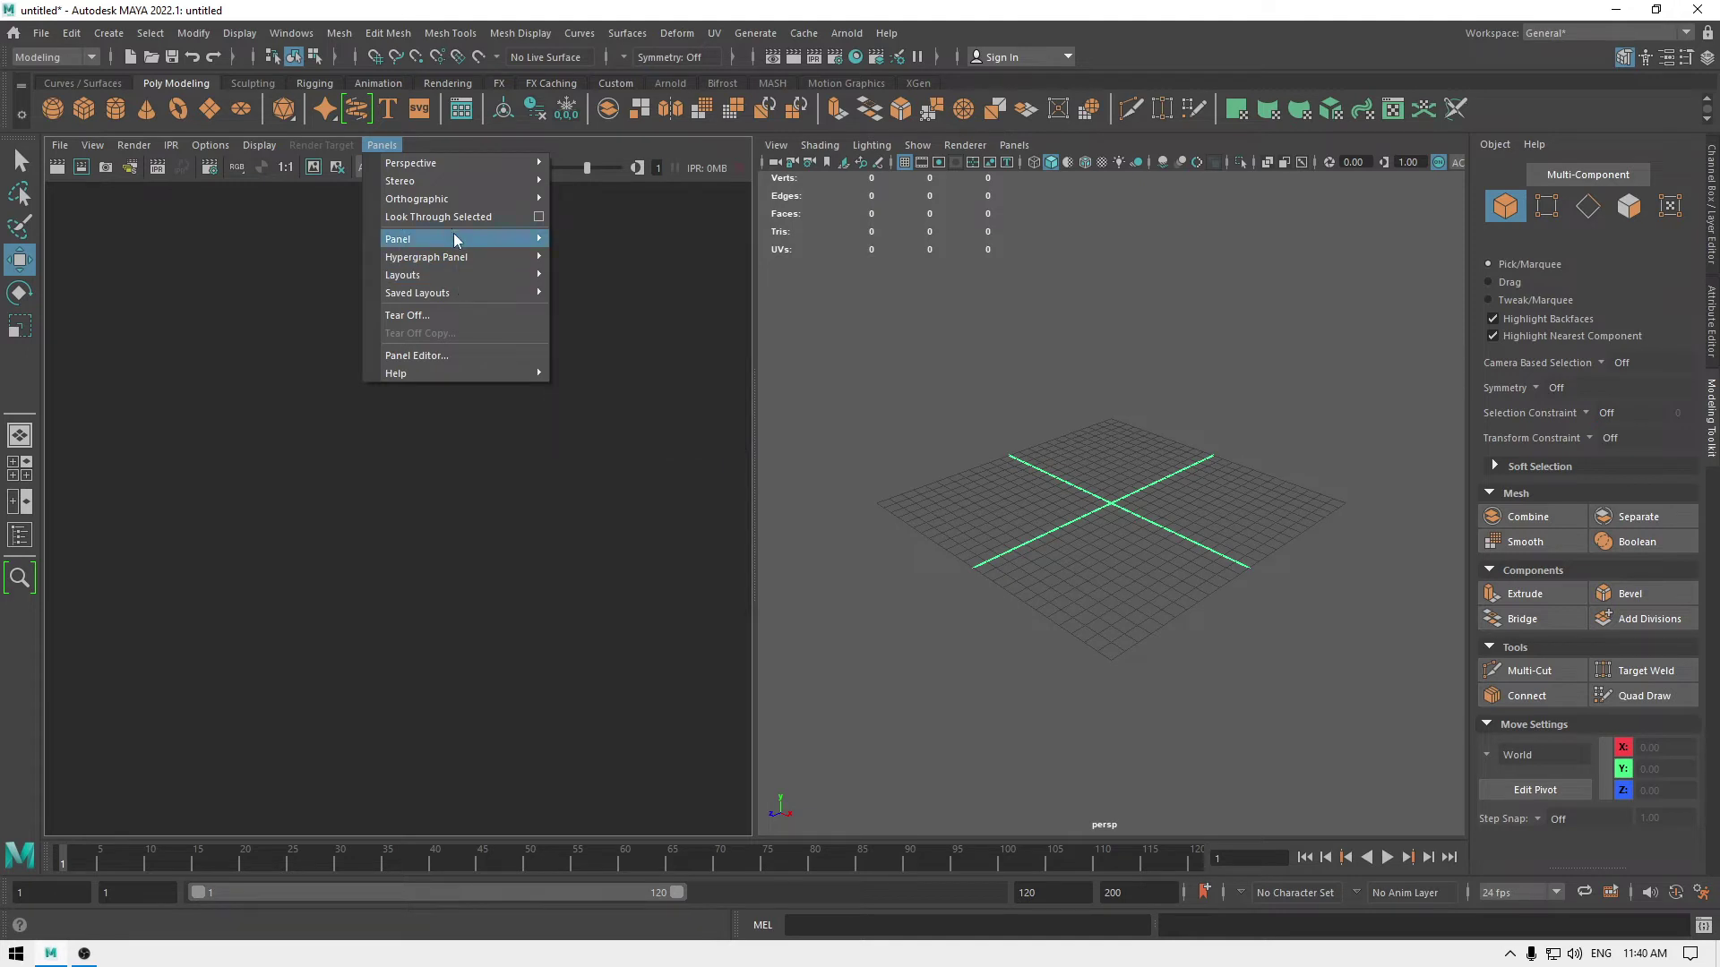
mouse_move(457, 238)
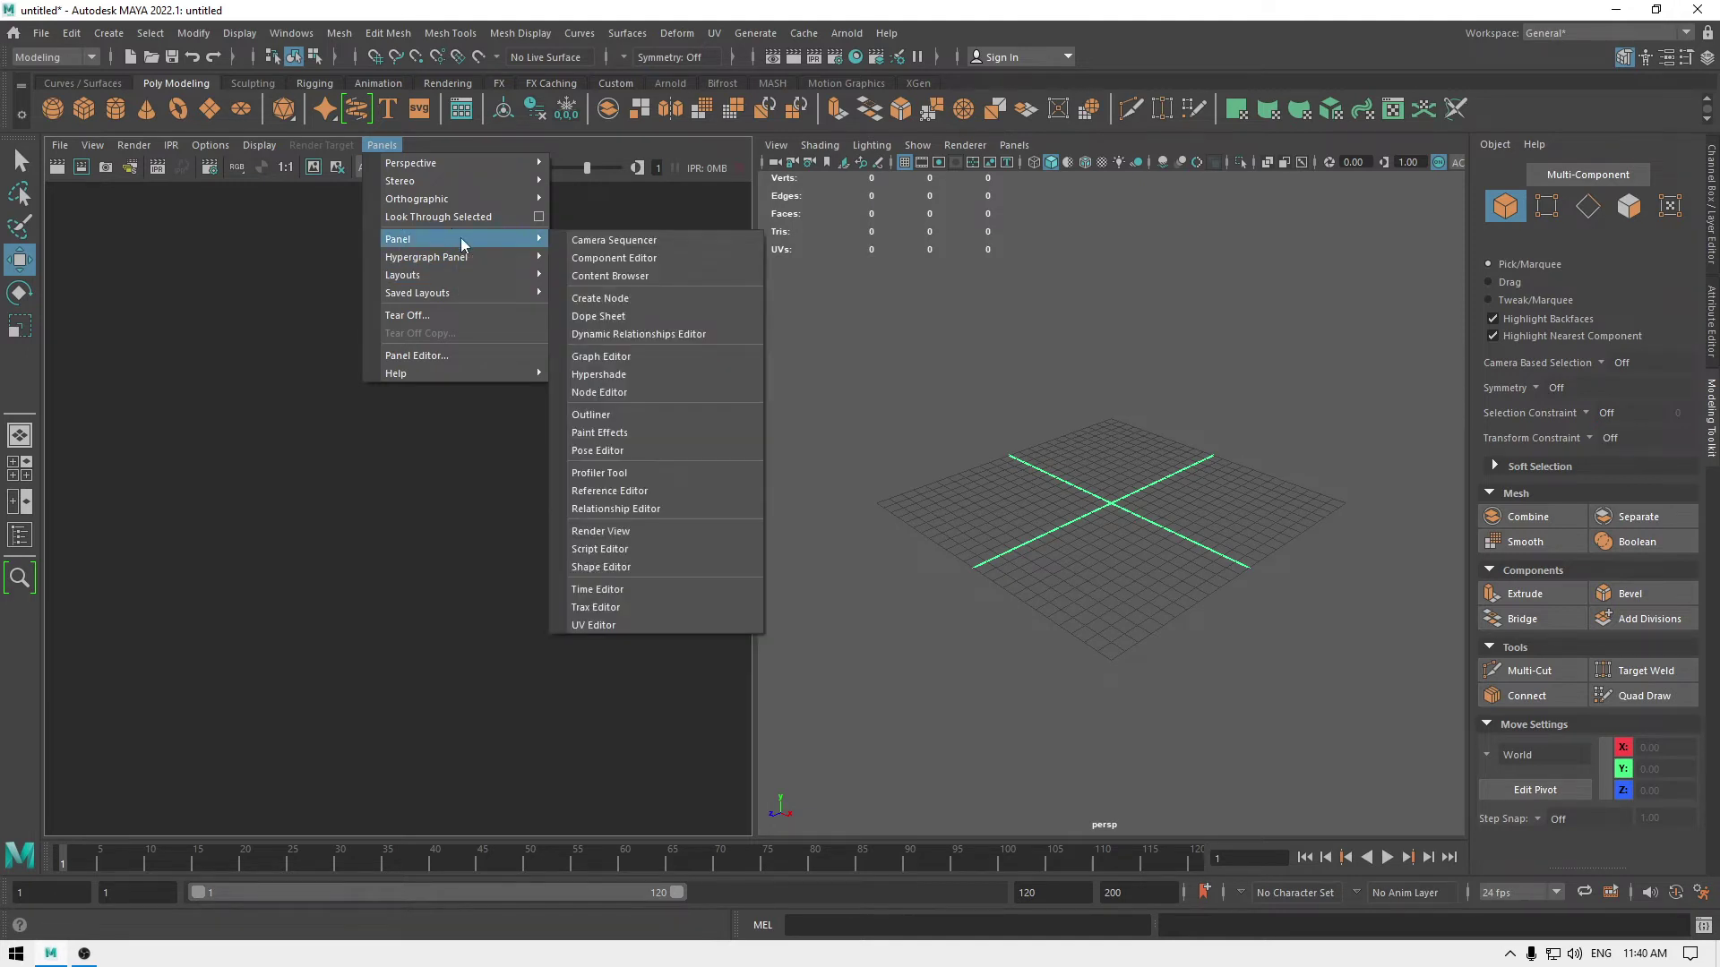
click(647, 373)
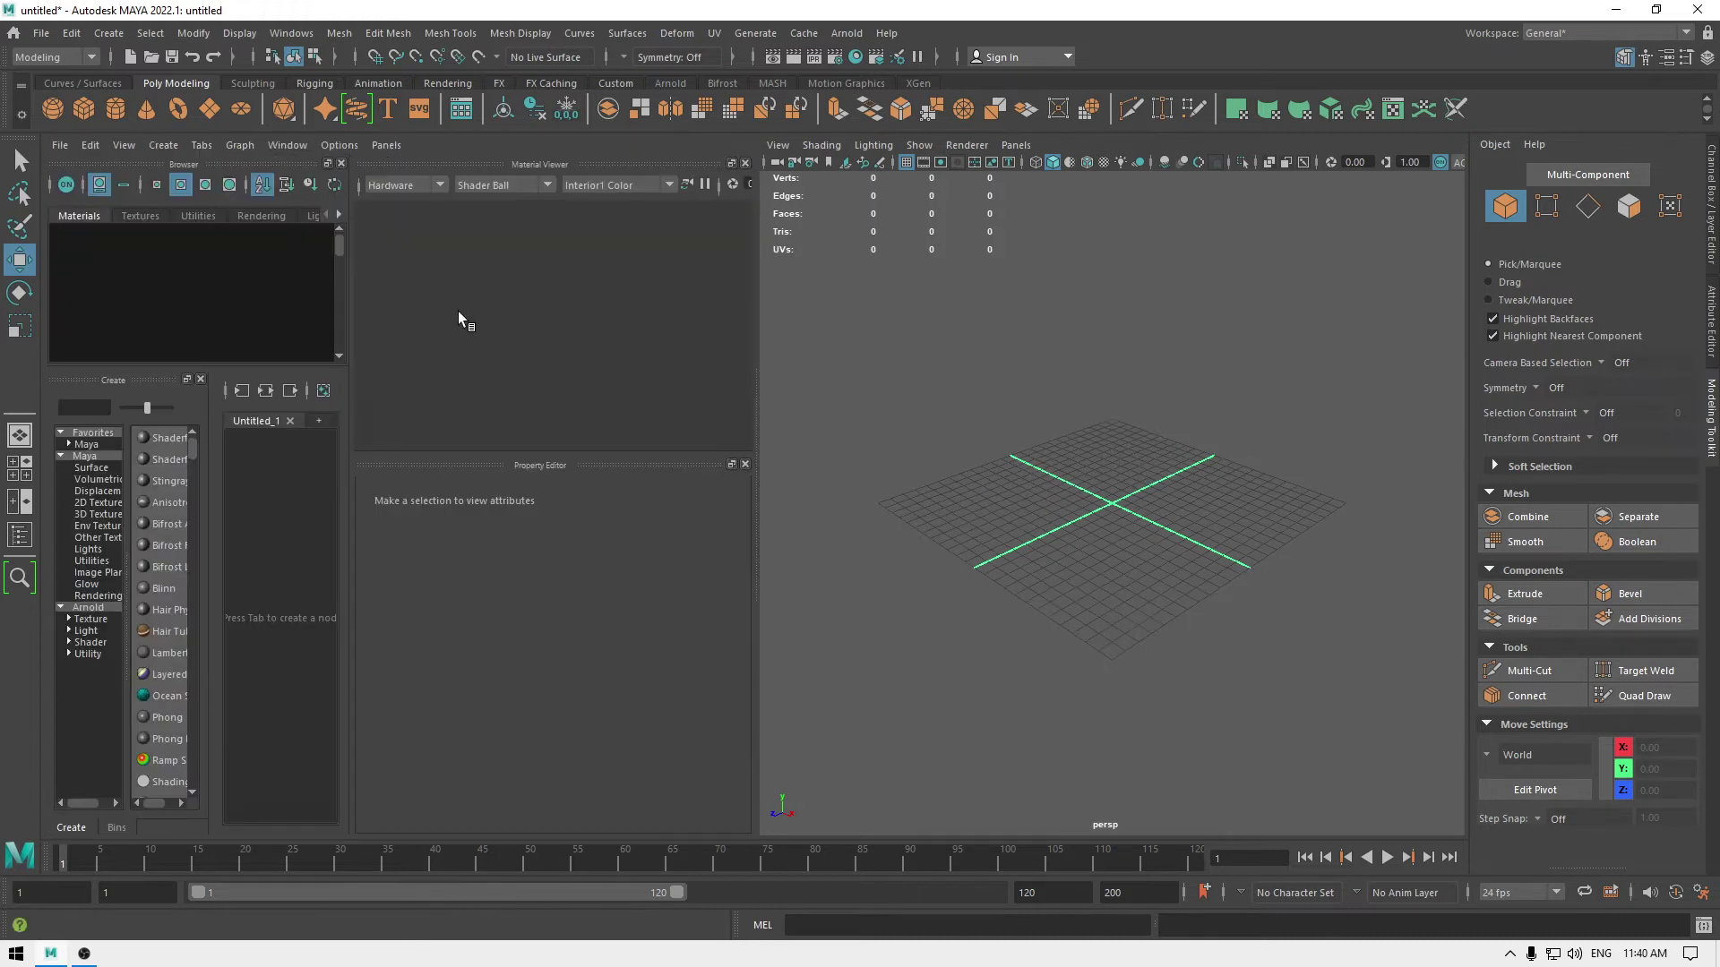
click(386, 144)
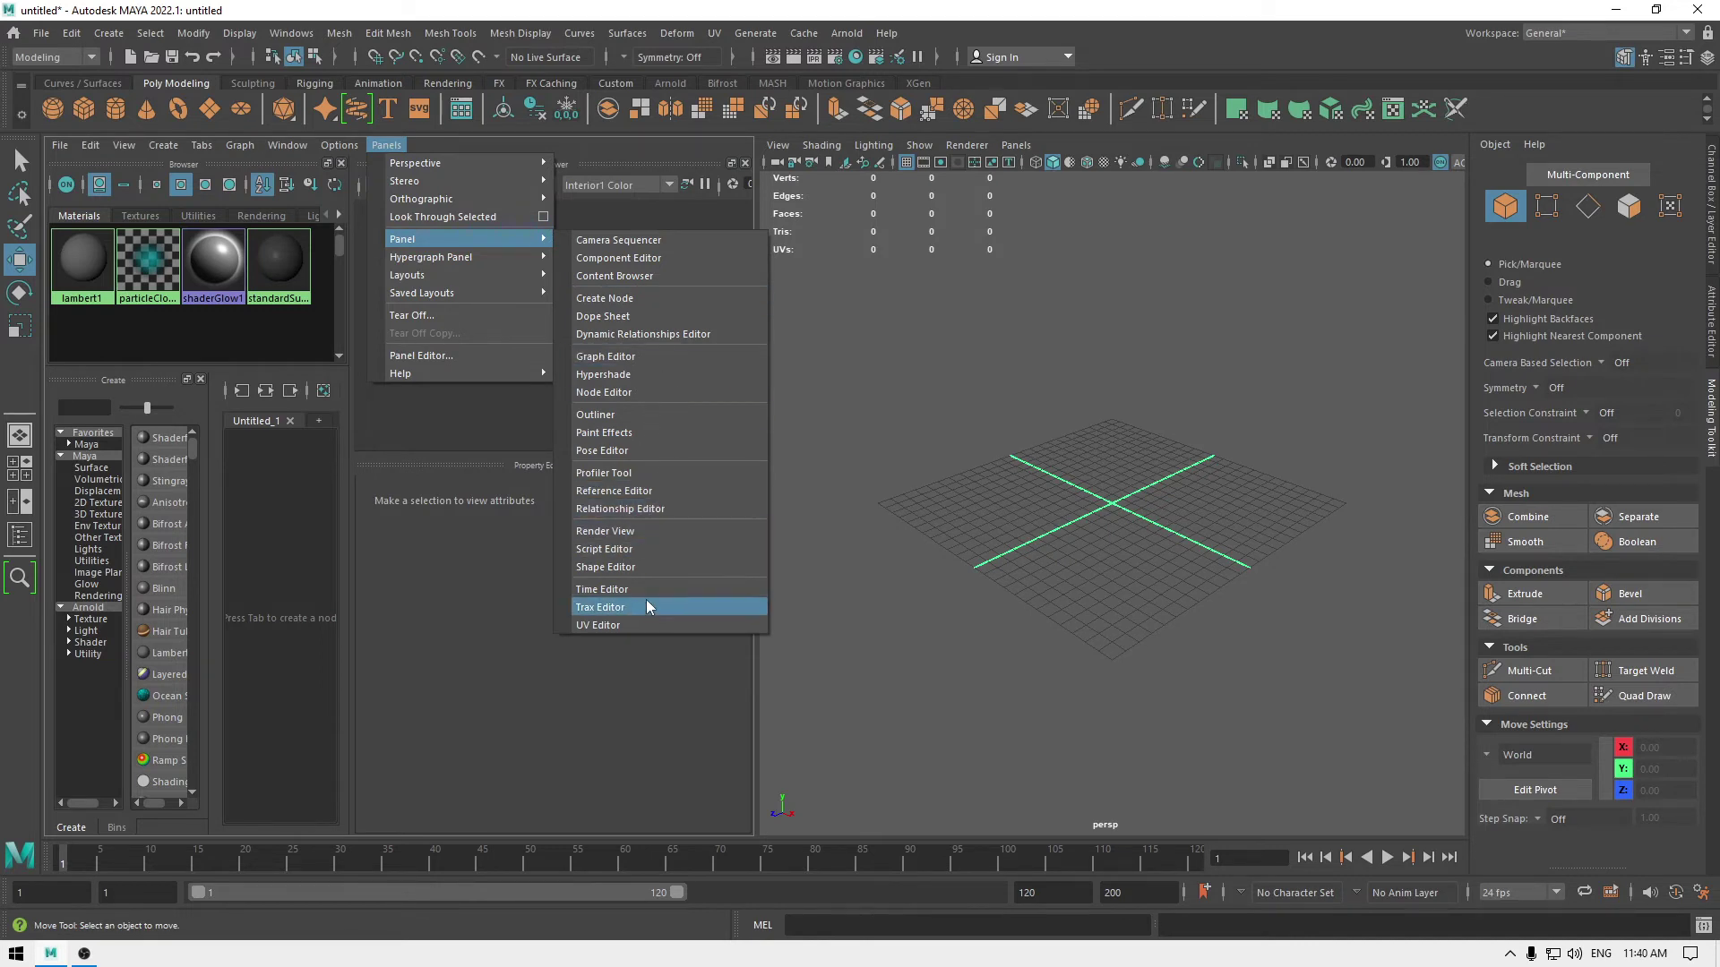
Swap the Hypershade for the Content Browser and browse the Bifrost Fluids example scenes.
click(650, 279)
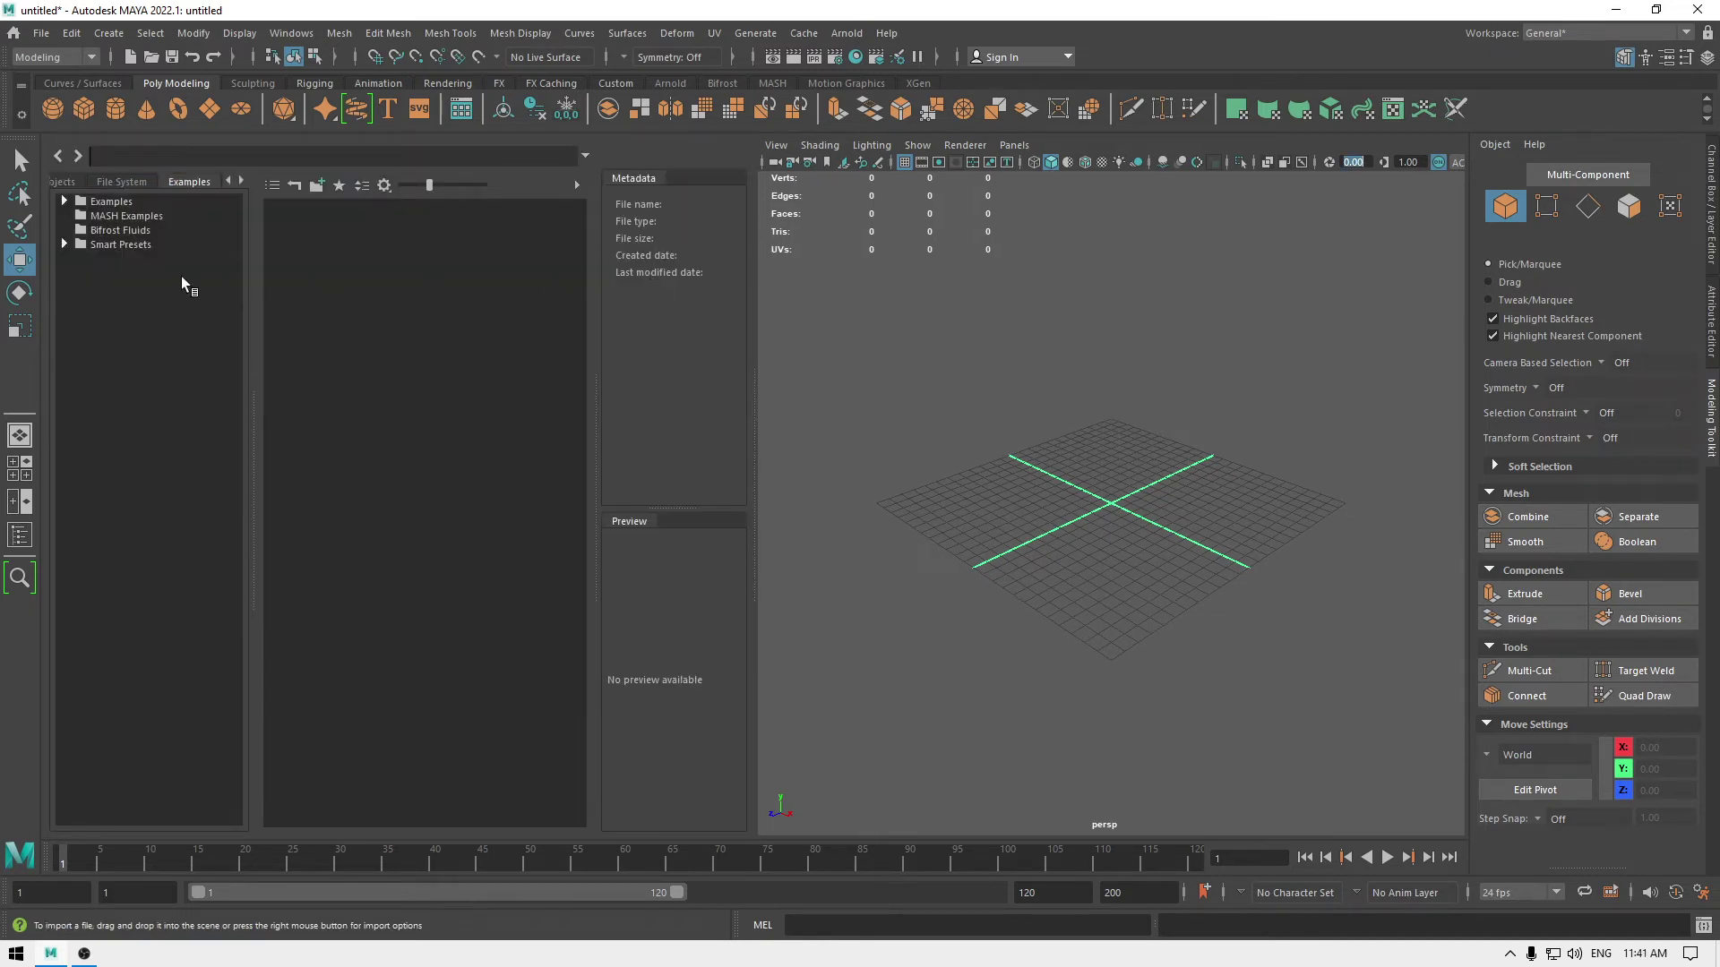
click(118, 231)
scroll(406, 478, down, 3)
Set the viewport's panel layout back to a Single Pane perspective view.
scroll(406, 478, up, 3)
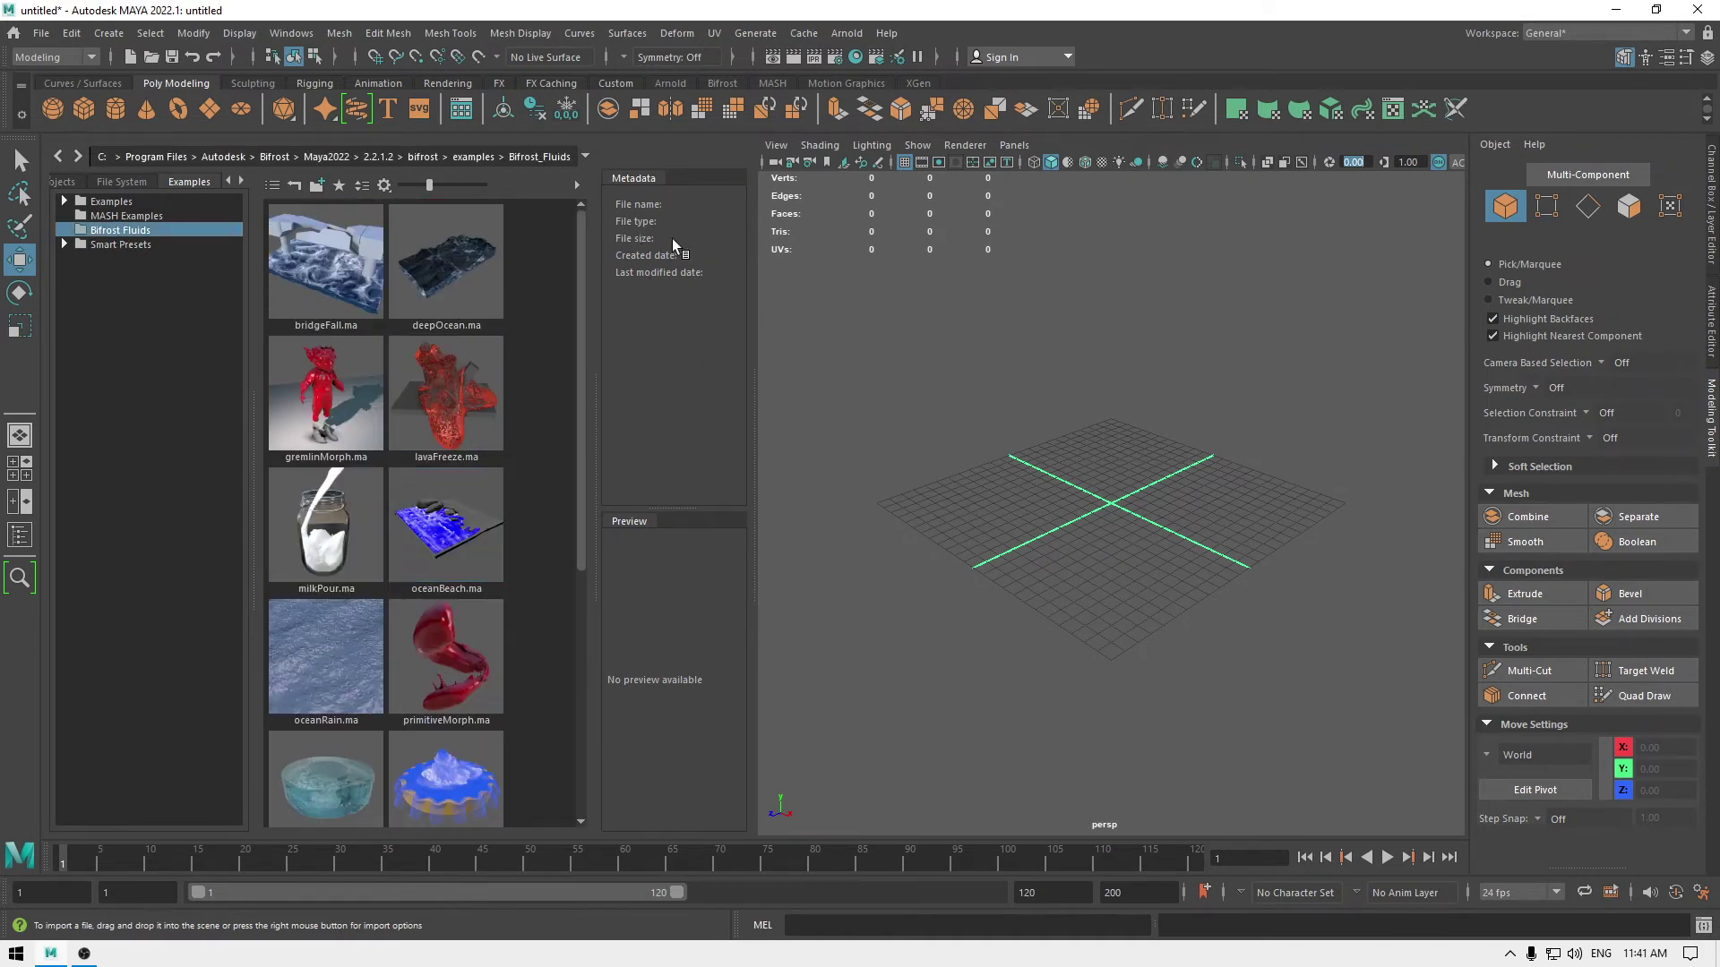
click(1014, 145)
mouse_move(1094, 282)
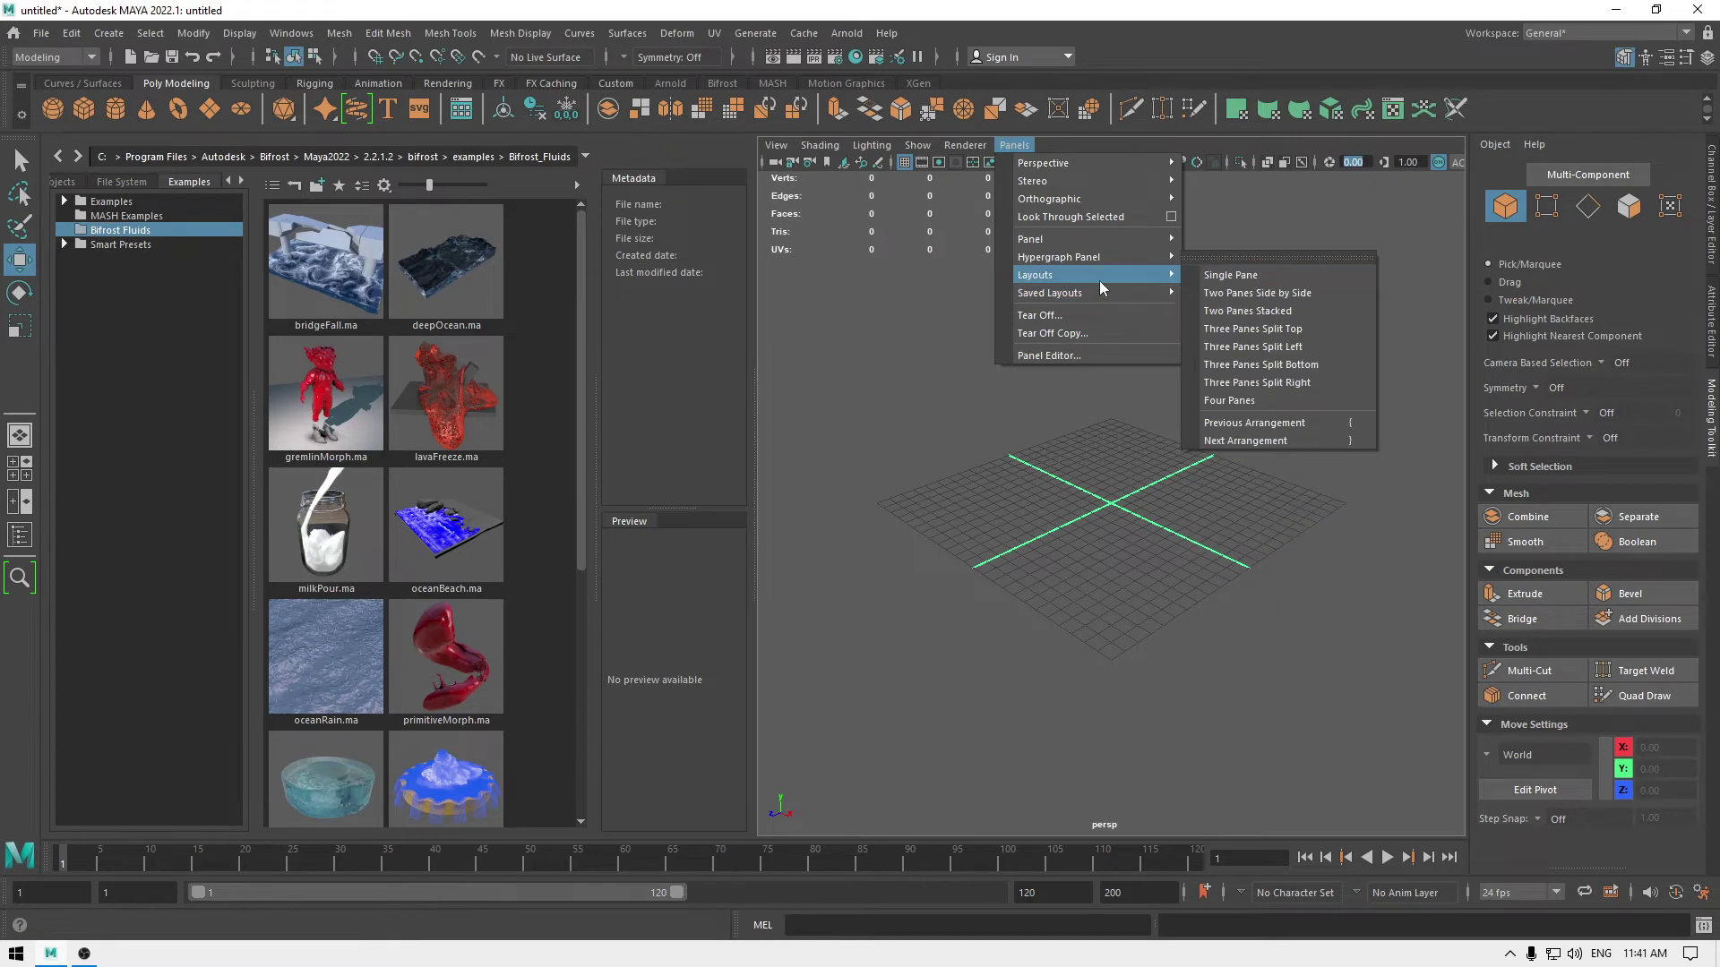
click(1216, 277)
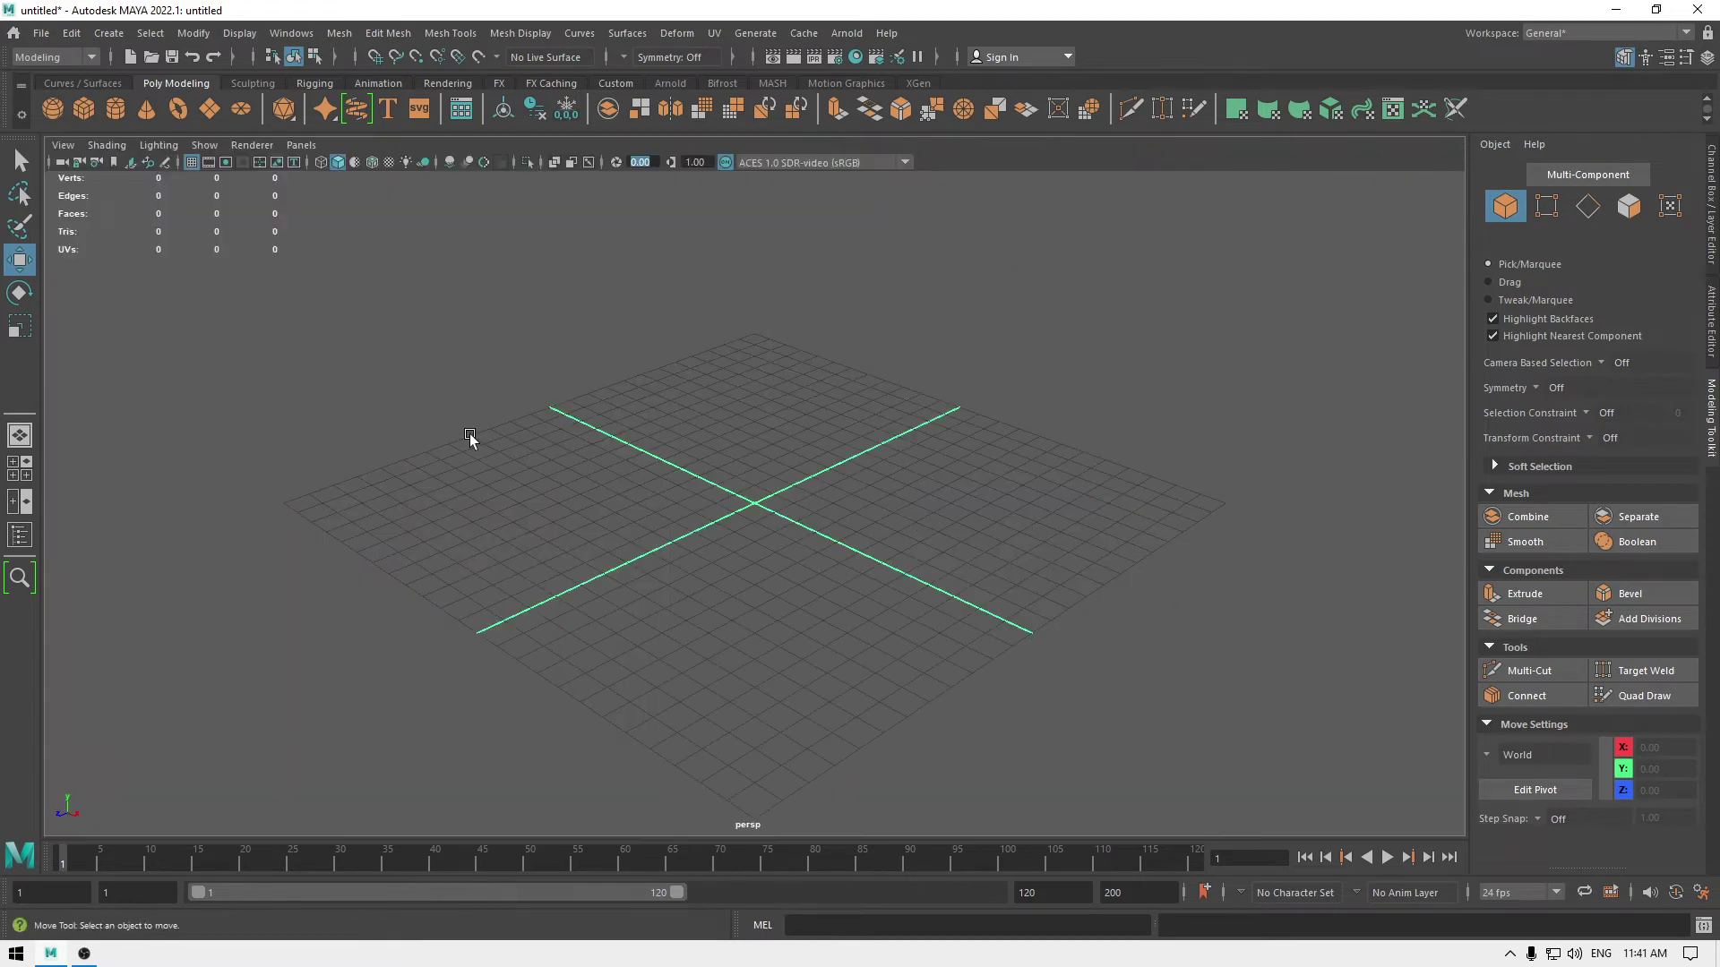
click(301, 145)
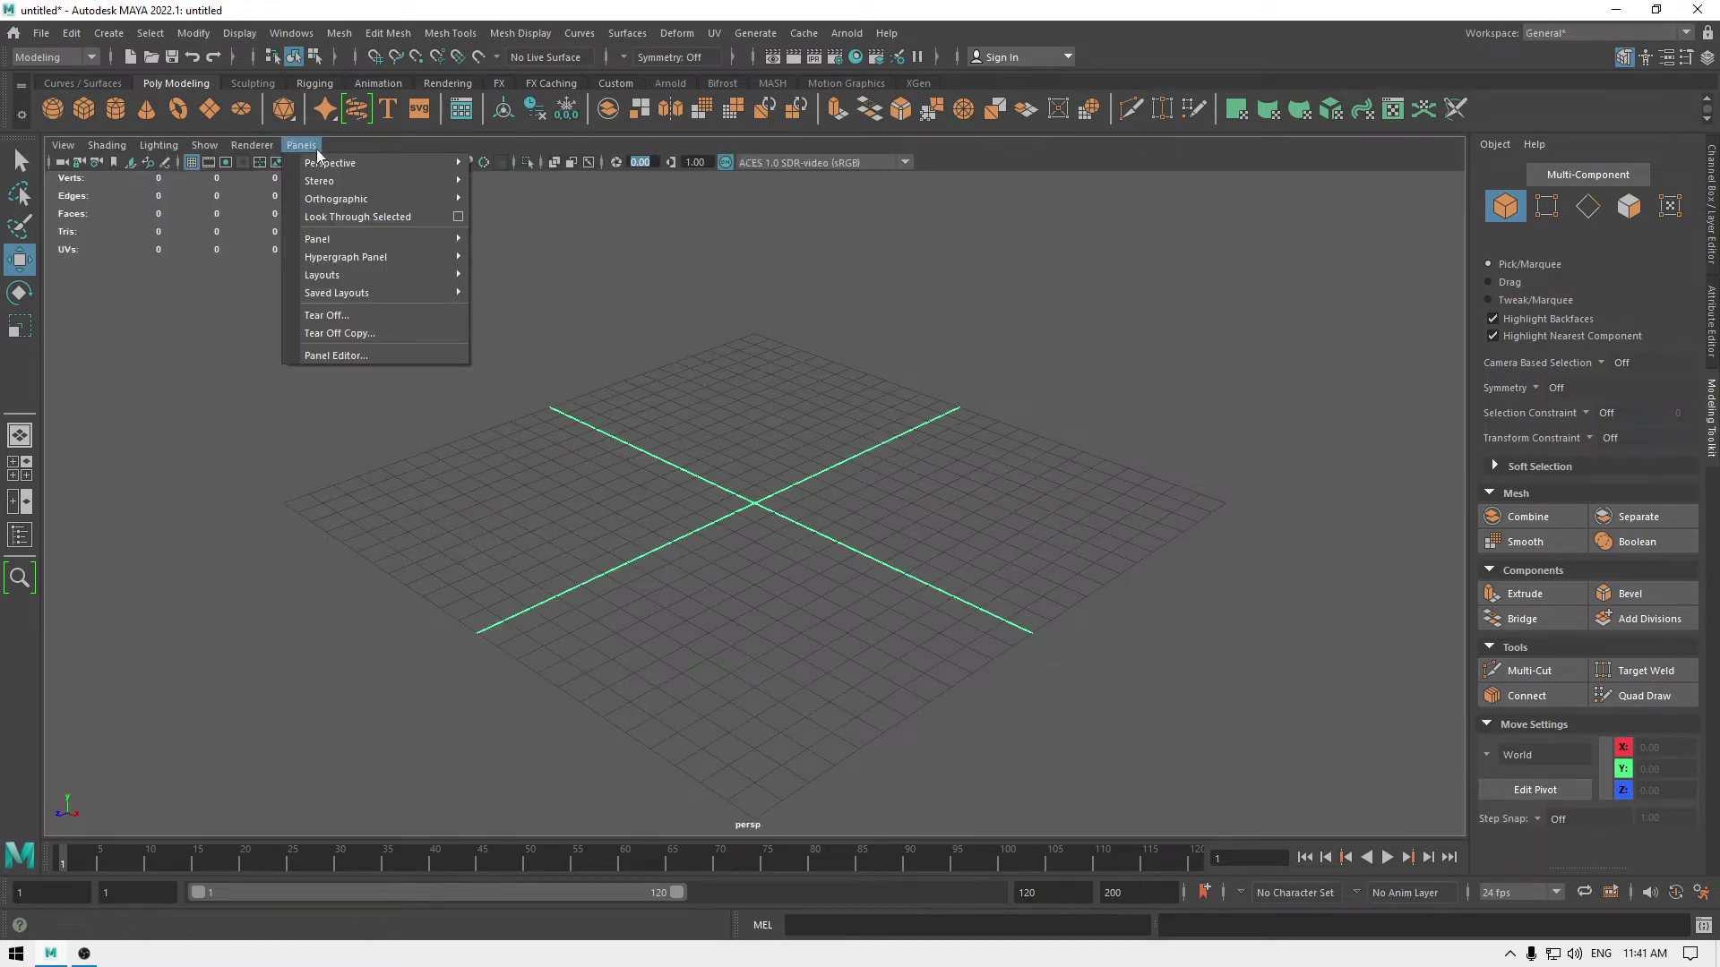
Tear the viewport off into a floating Side View window and reposition and resize it.
click(340, 320)
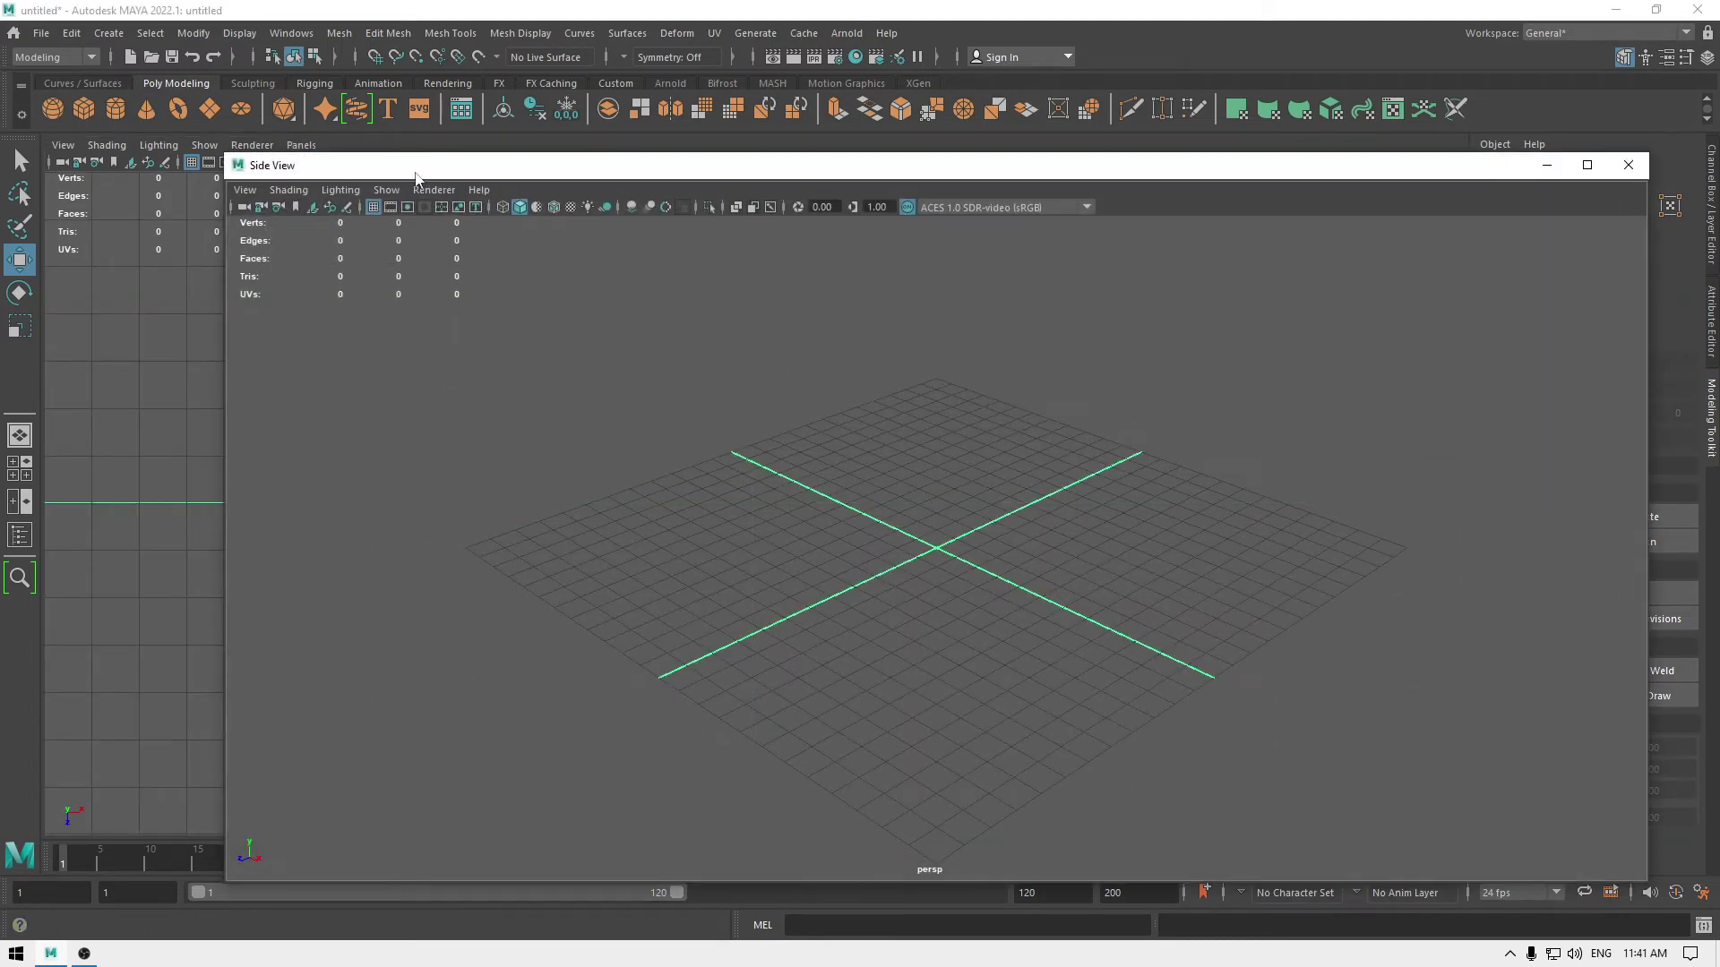
drag(221, 154, 977, 60)
drag(849, 51, 938, 224)
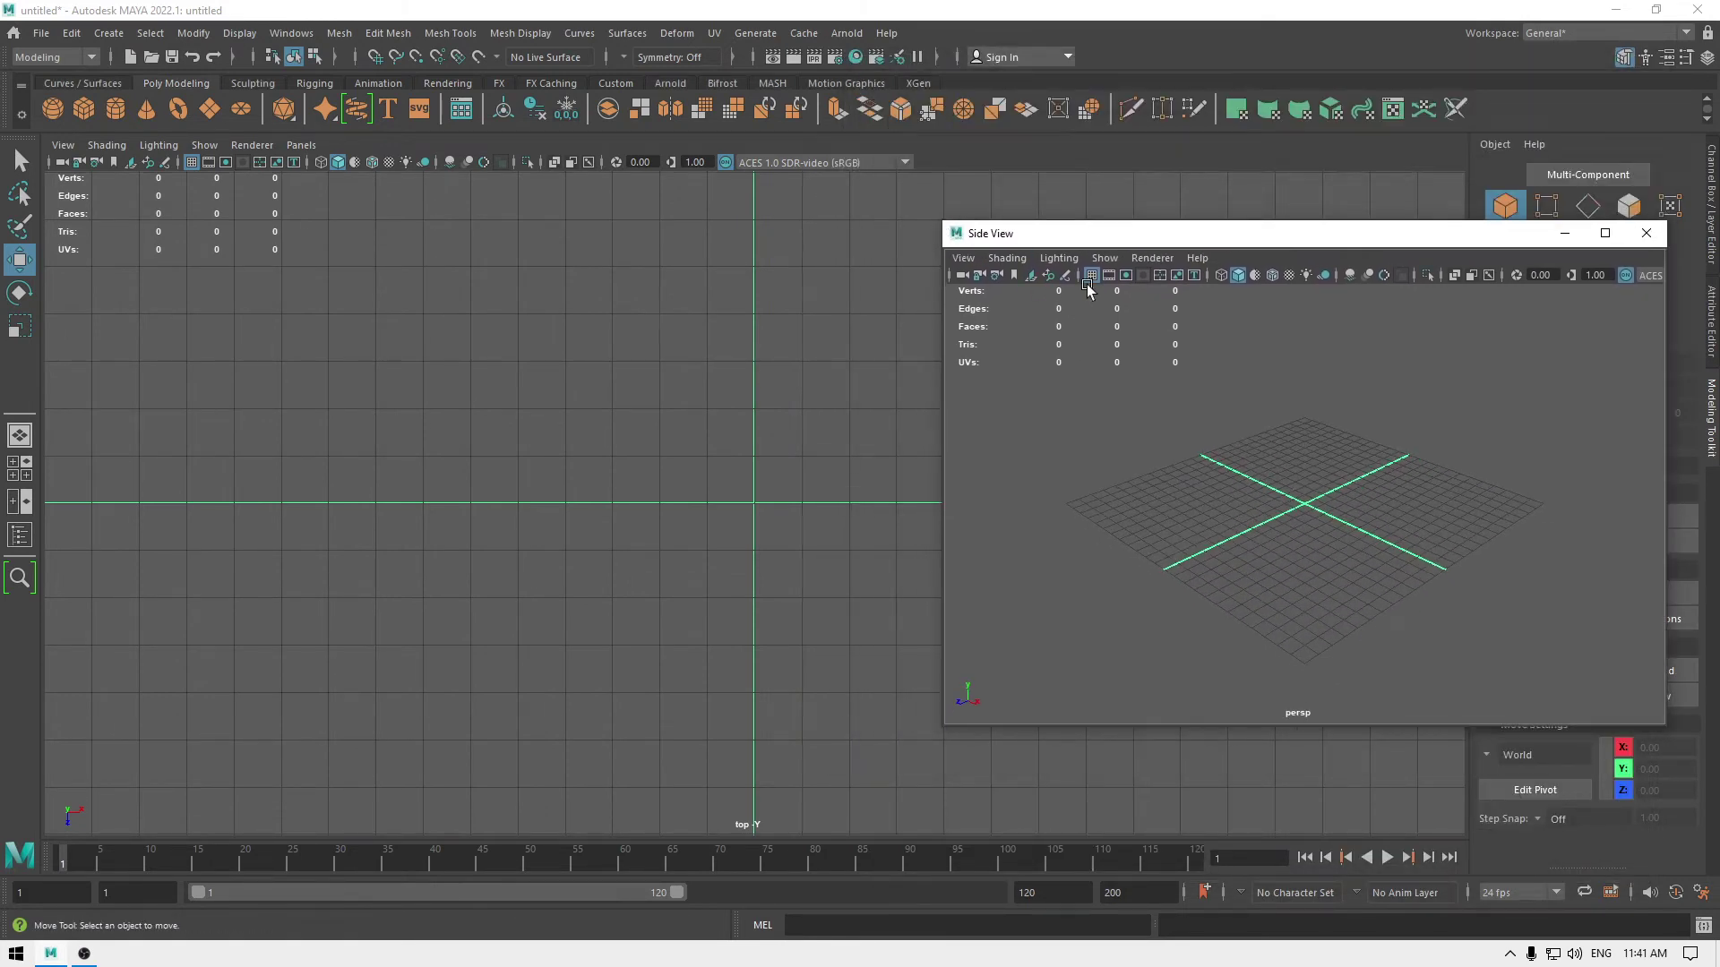
drag(1089, 244, 1075, 167)
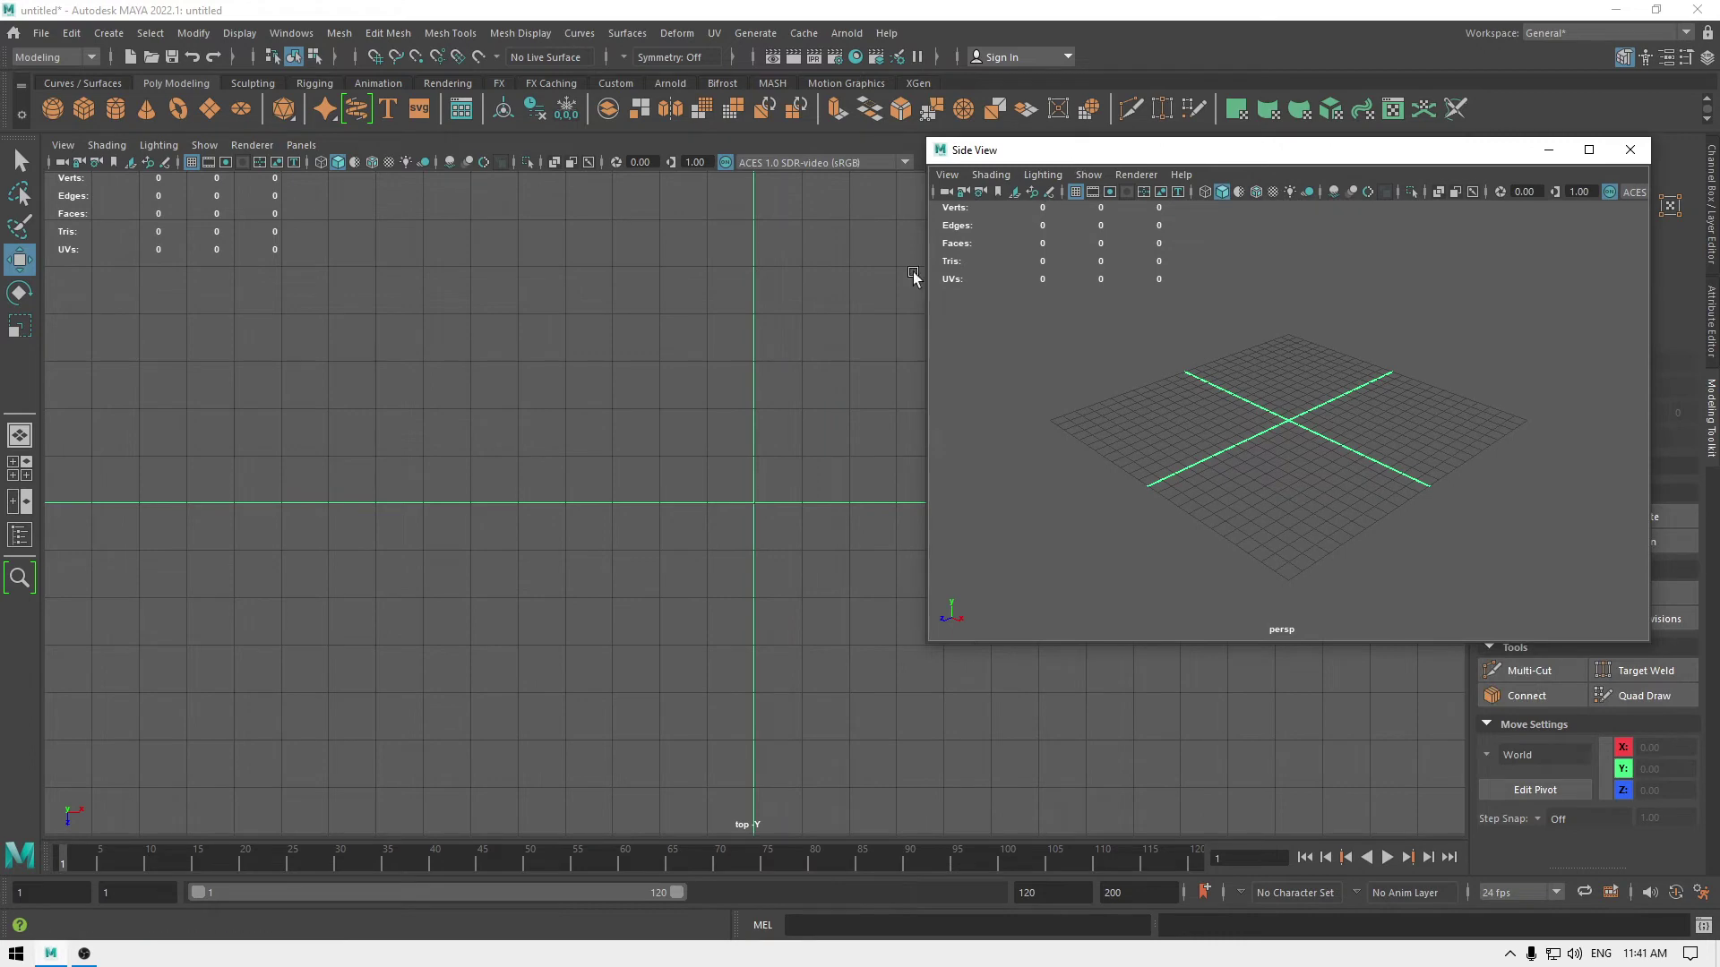
Switch the main view from top to perspective and orbit it to a flatter angle.
key(space)
drag(535, 450, 614, 365)
alt+drag(586, 495, 600, 439)
alt+drag(534, 588, 595, 708)
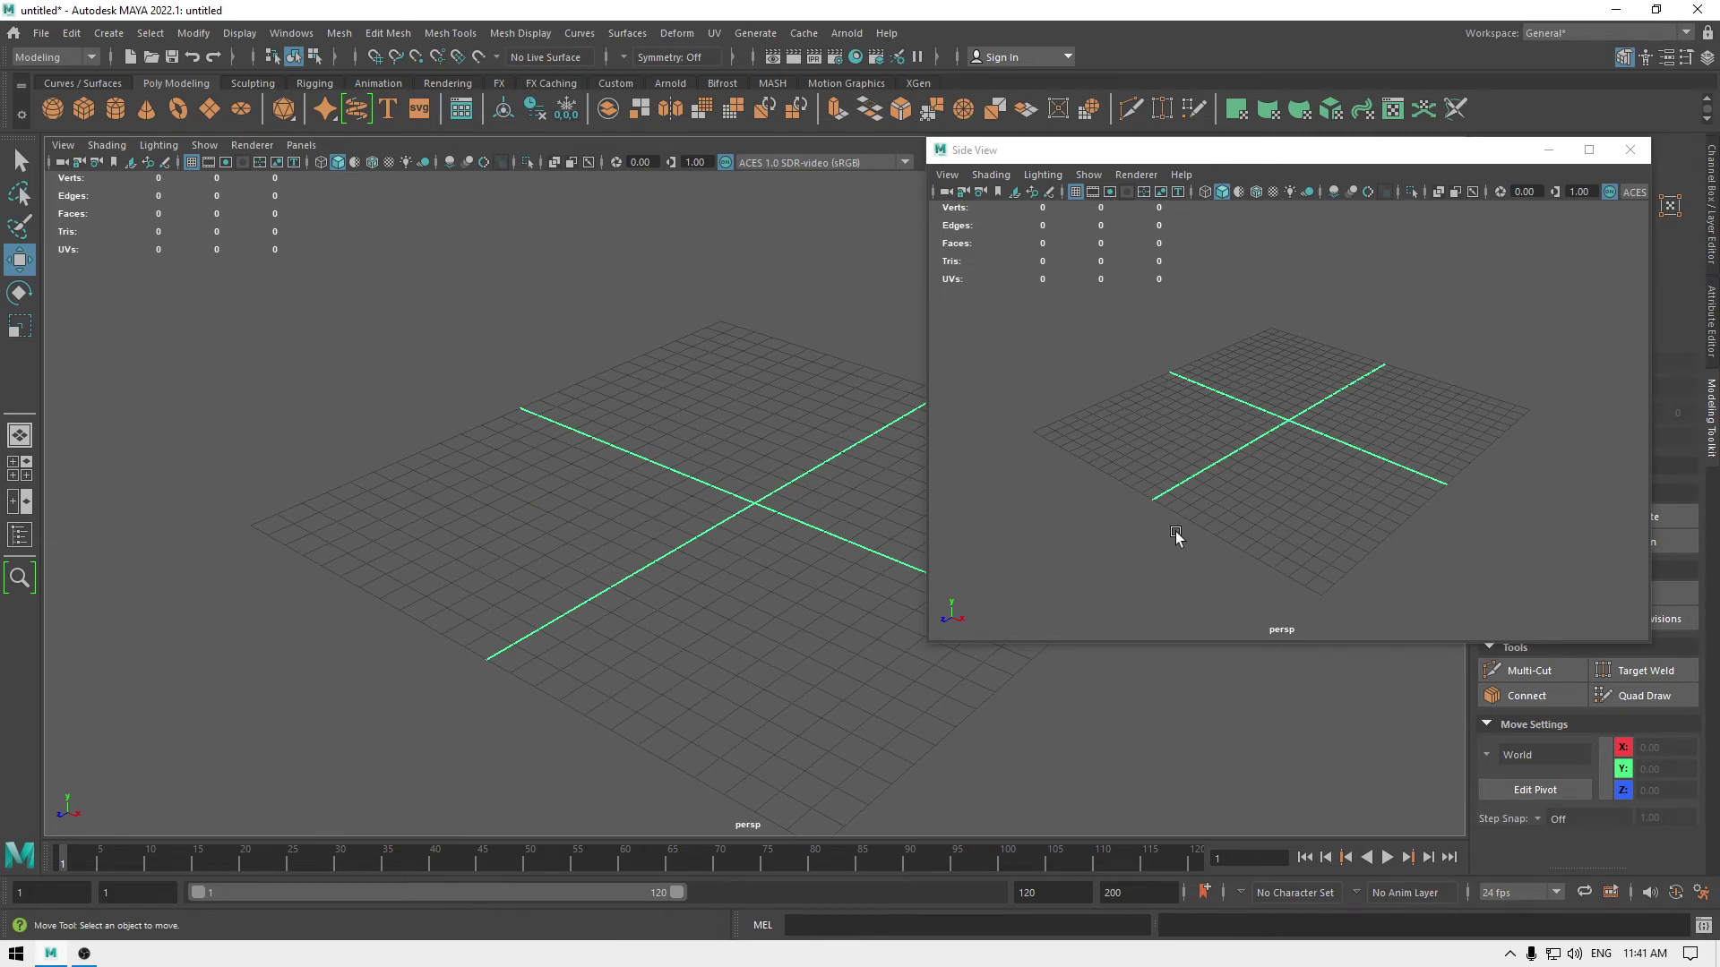
Undock the Side View pane into a floating window again and close it.
drag(1075, 150, 985, 143)
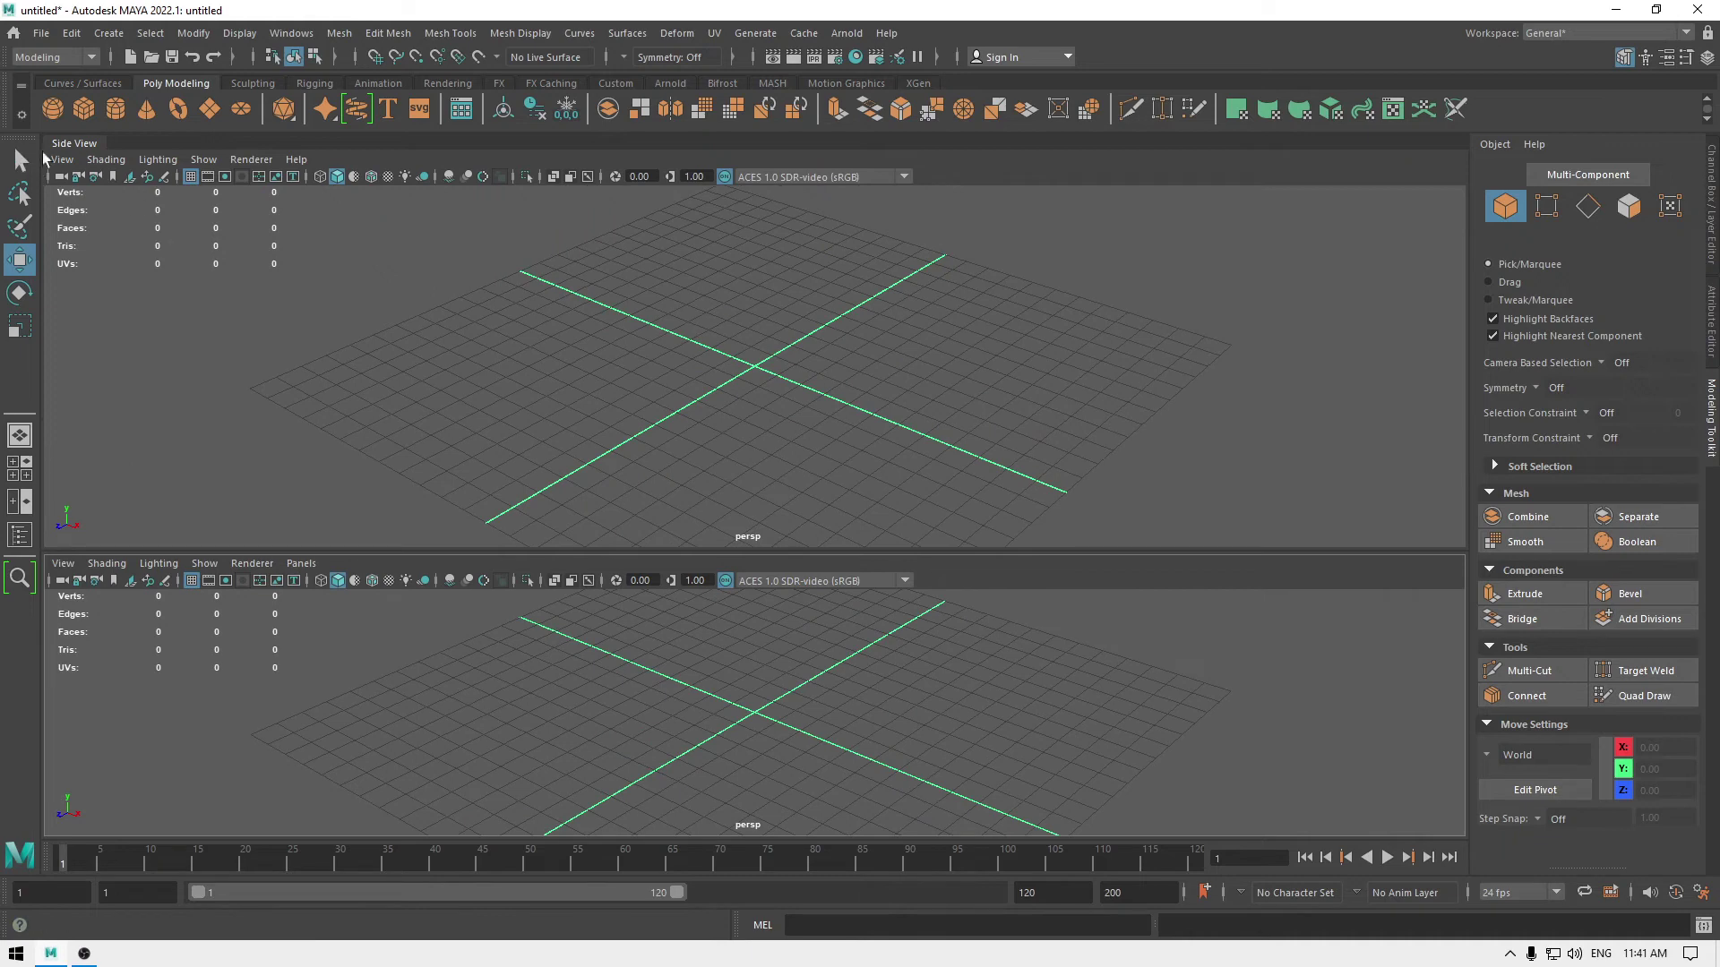
drag(63, 148, 840, 258)
click(1343, 227)
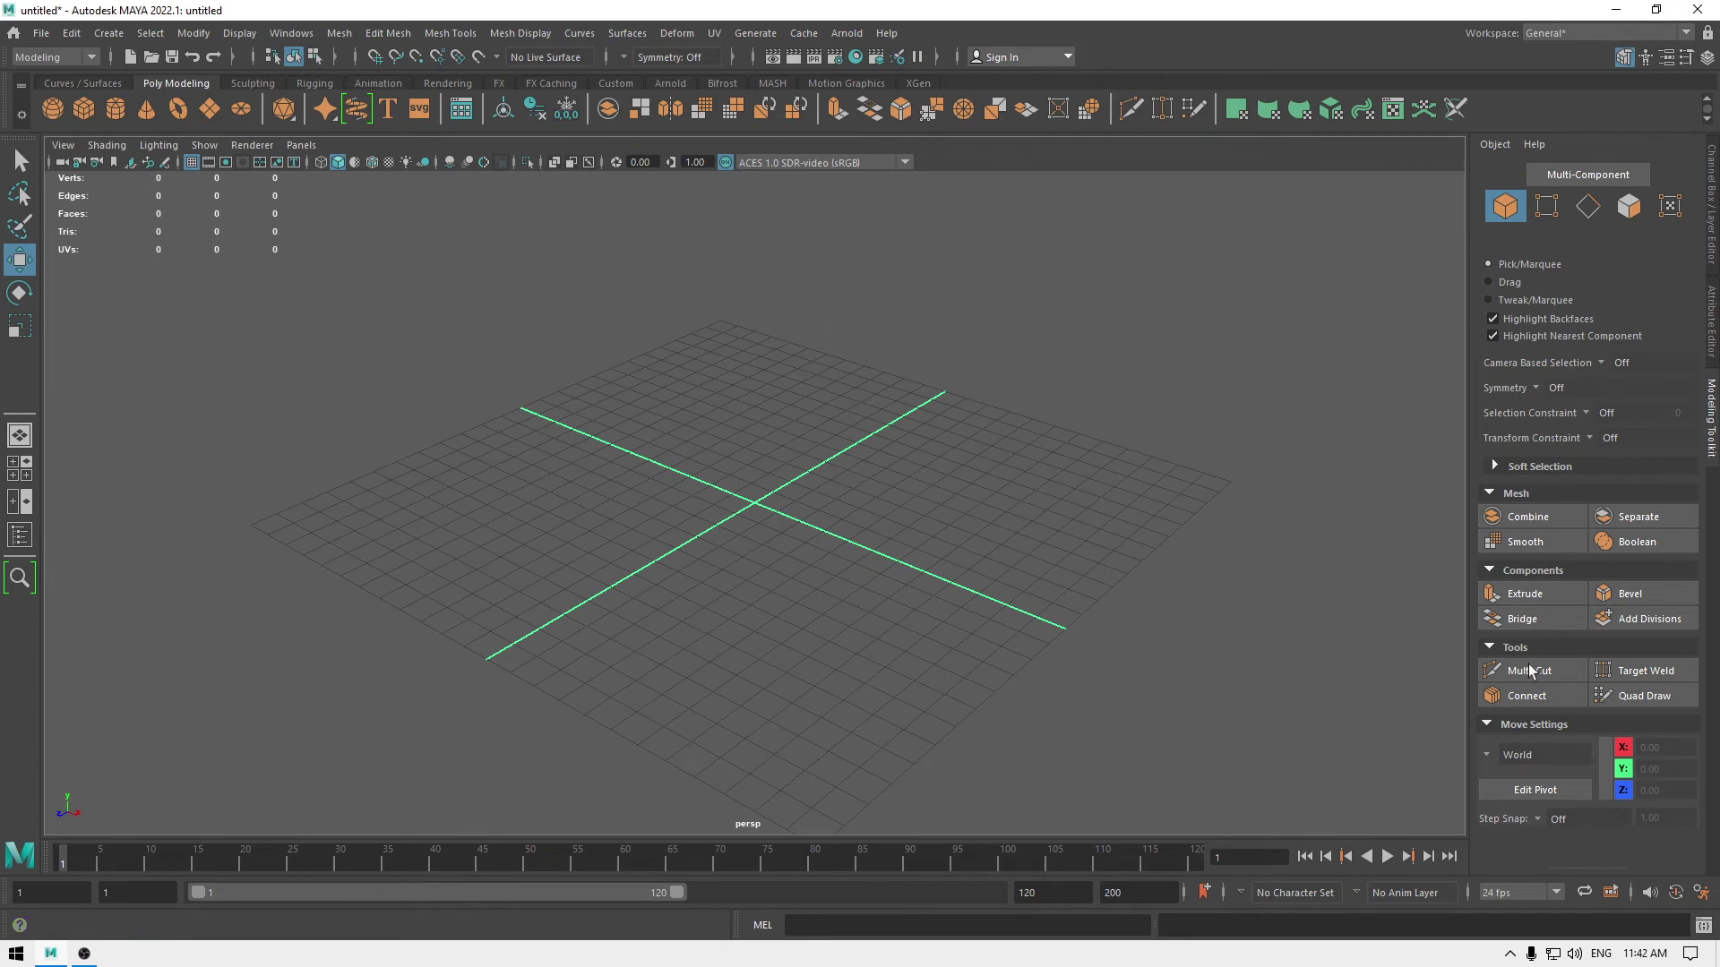
Choose the Modeling - Standard workspace, briefly trying Modeling - Expert too.
click(1556, 30)
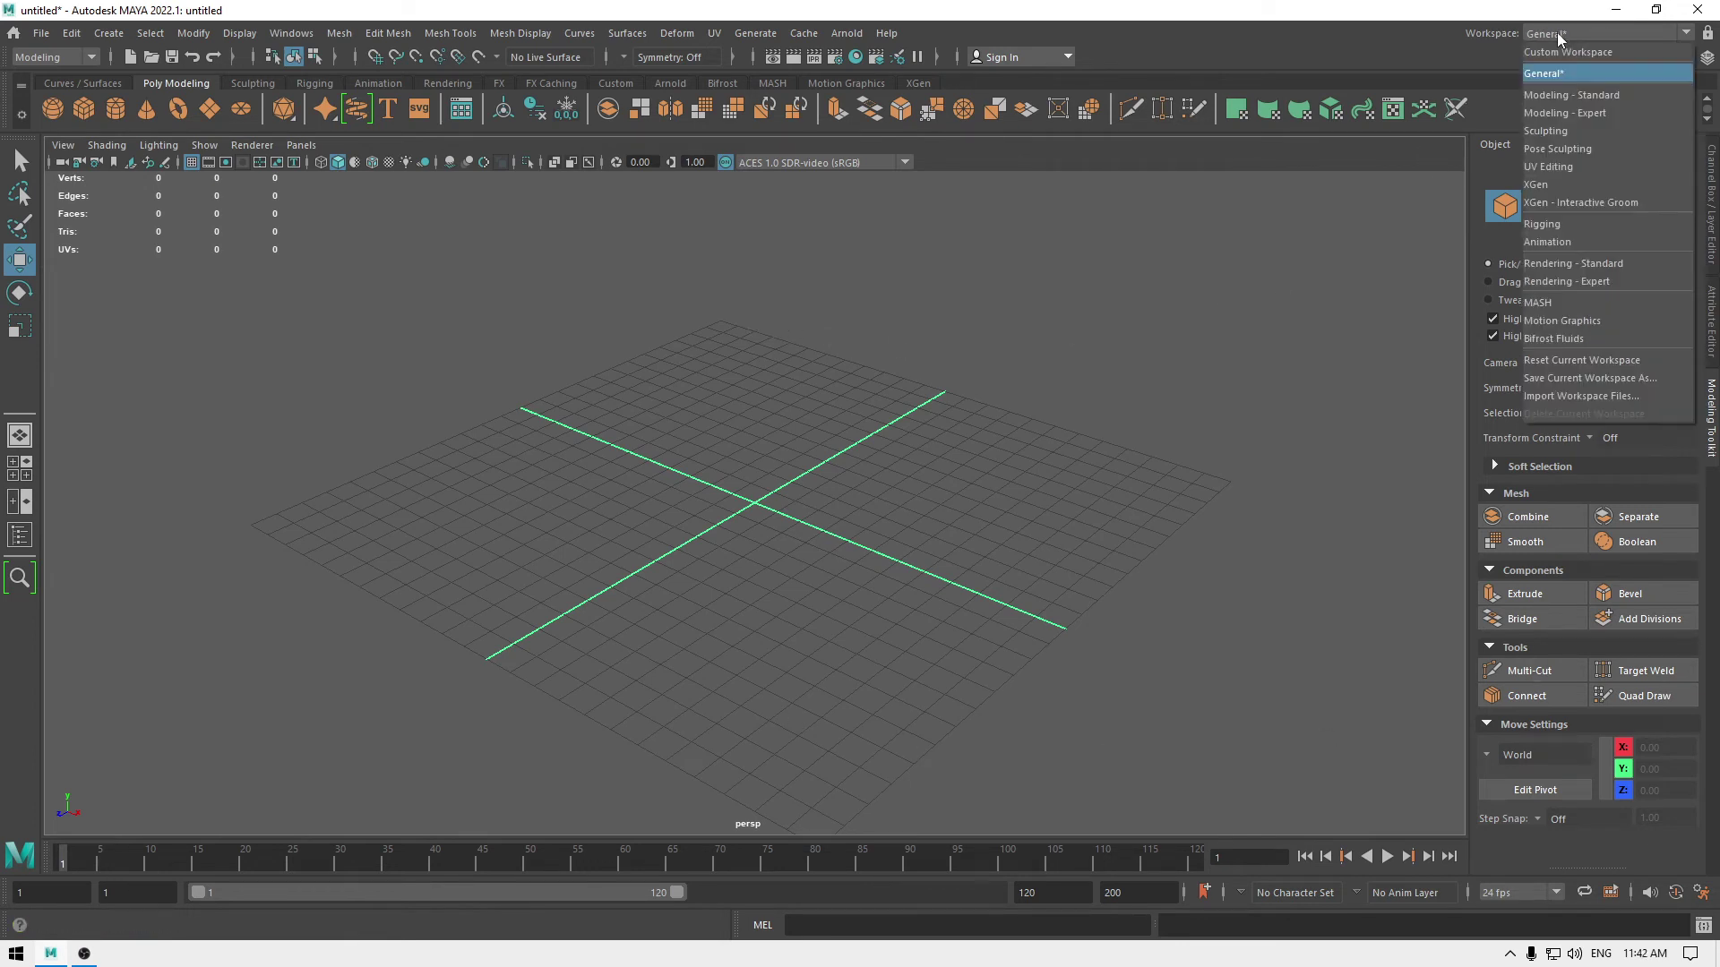
click(1563, 54)
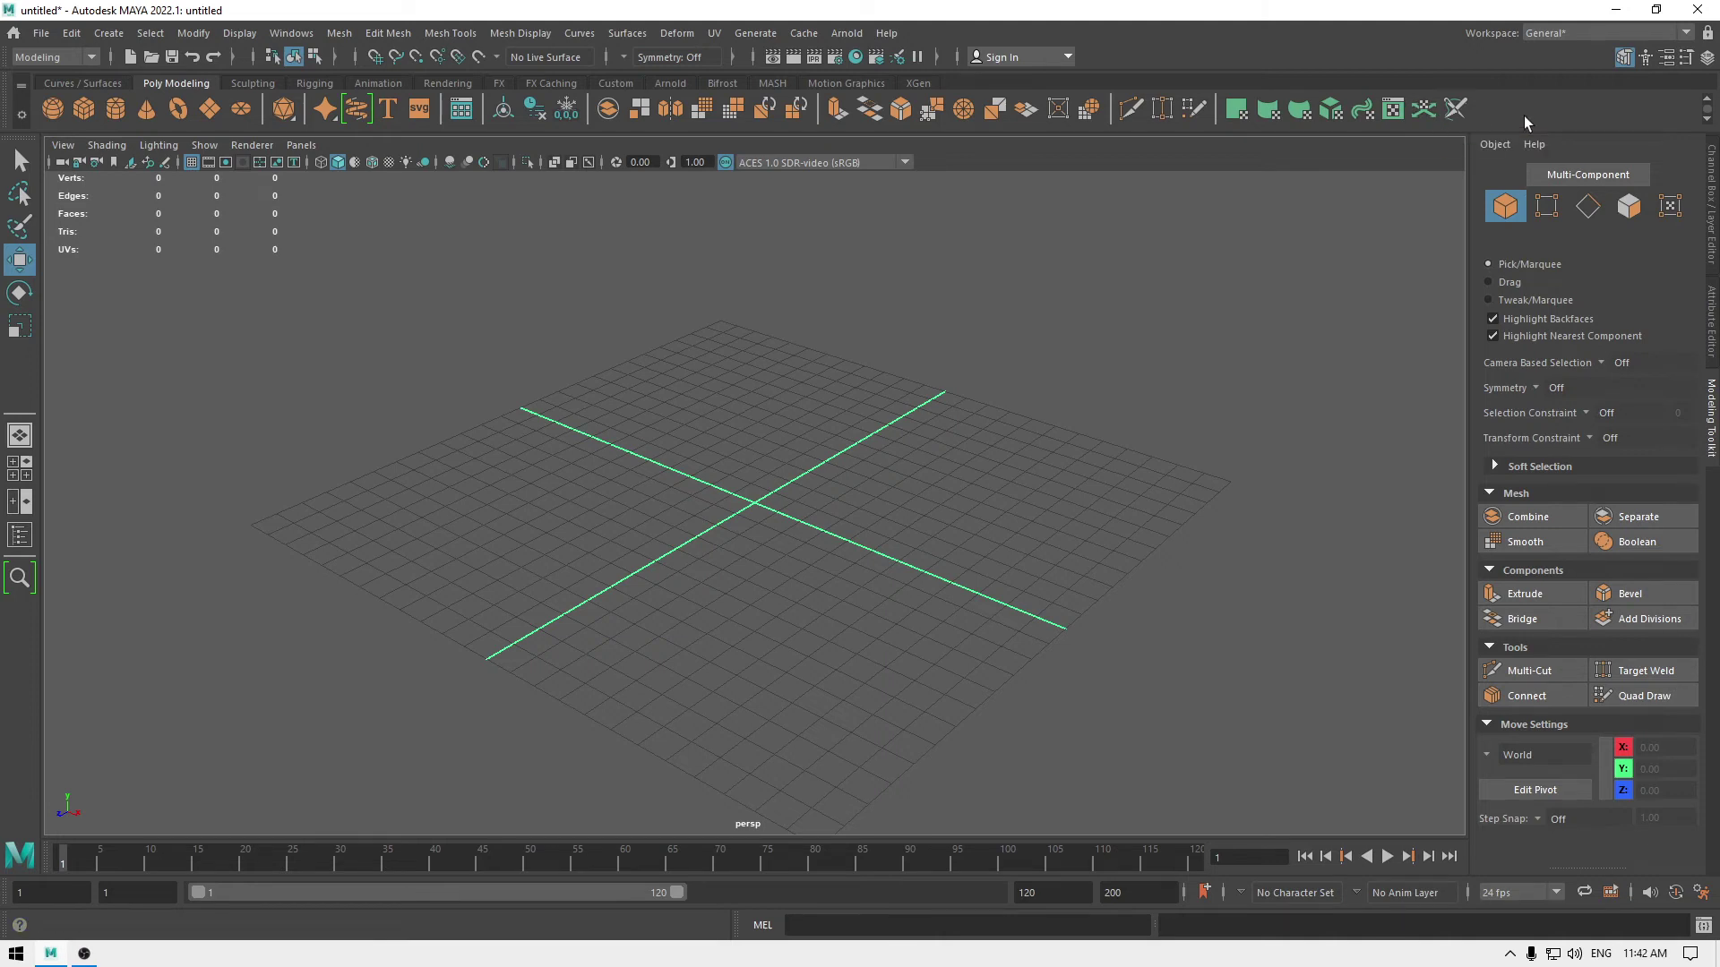
click(1557, 35)
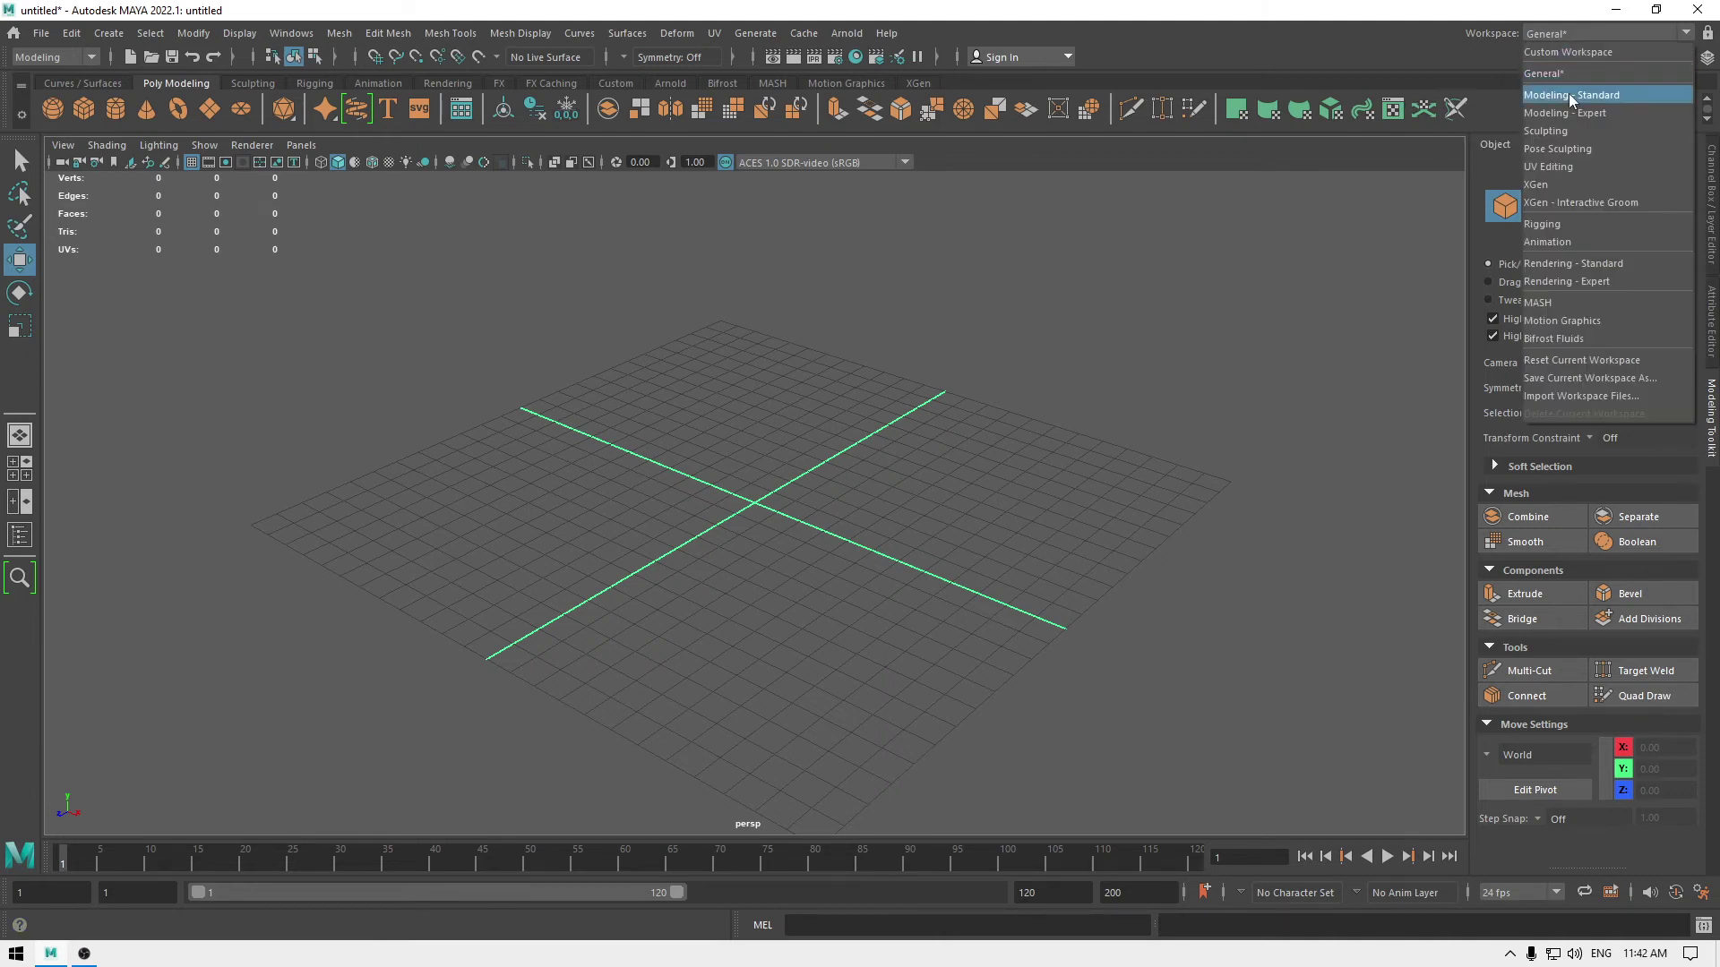
click(1567, 93)
click(1582, 30)
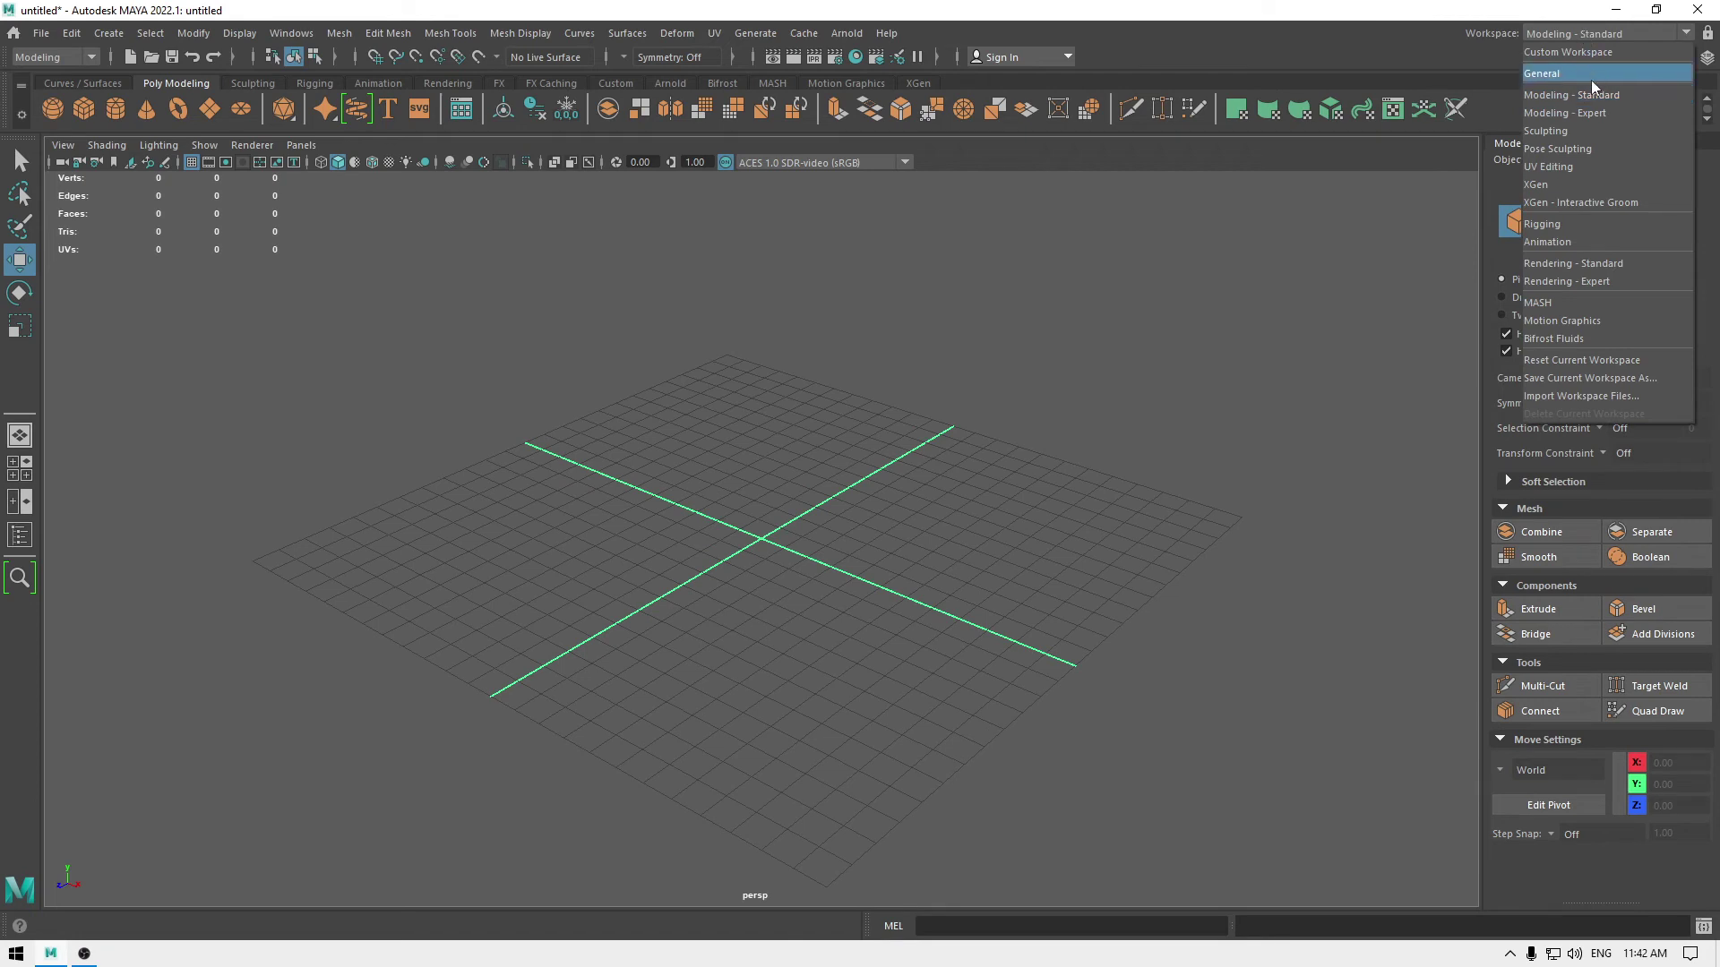
click(1594, 113)
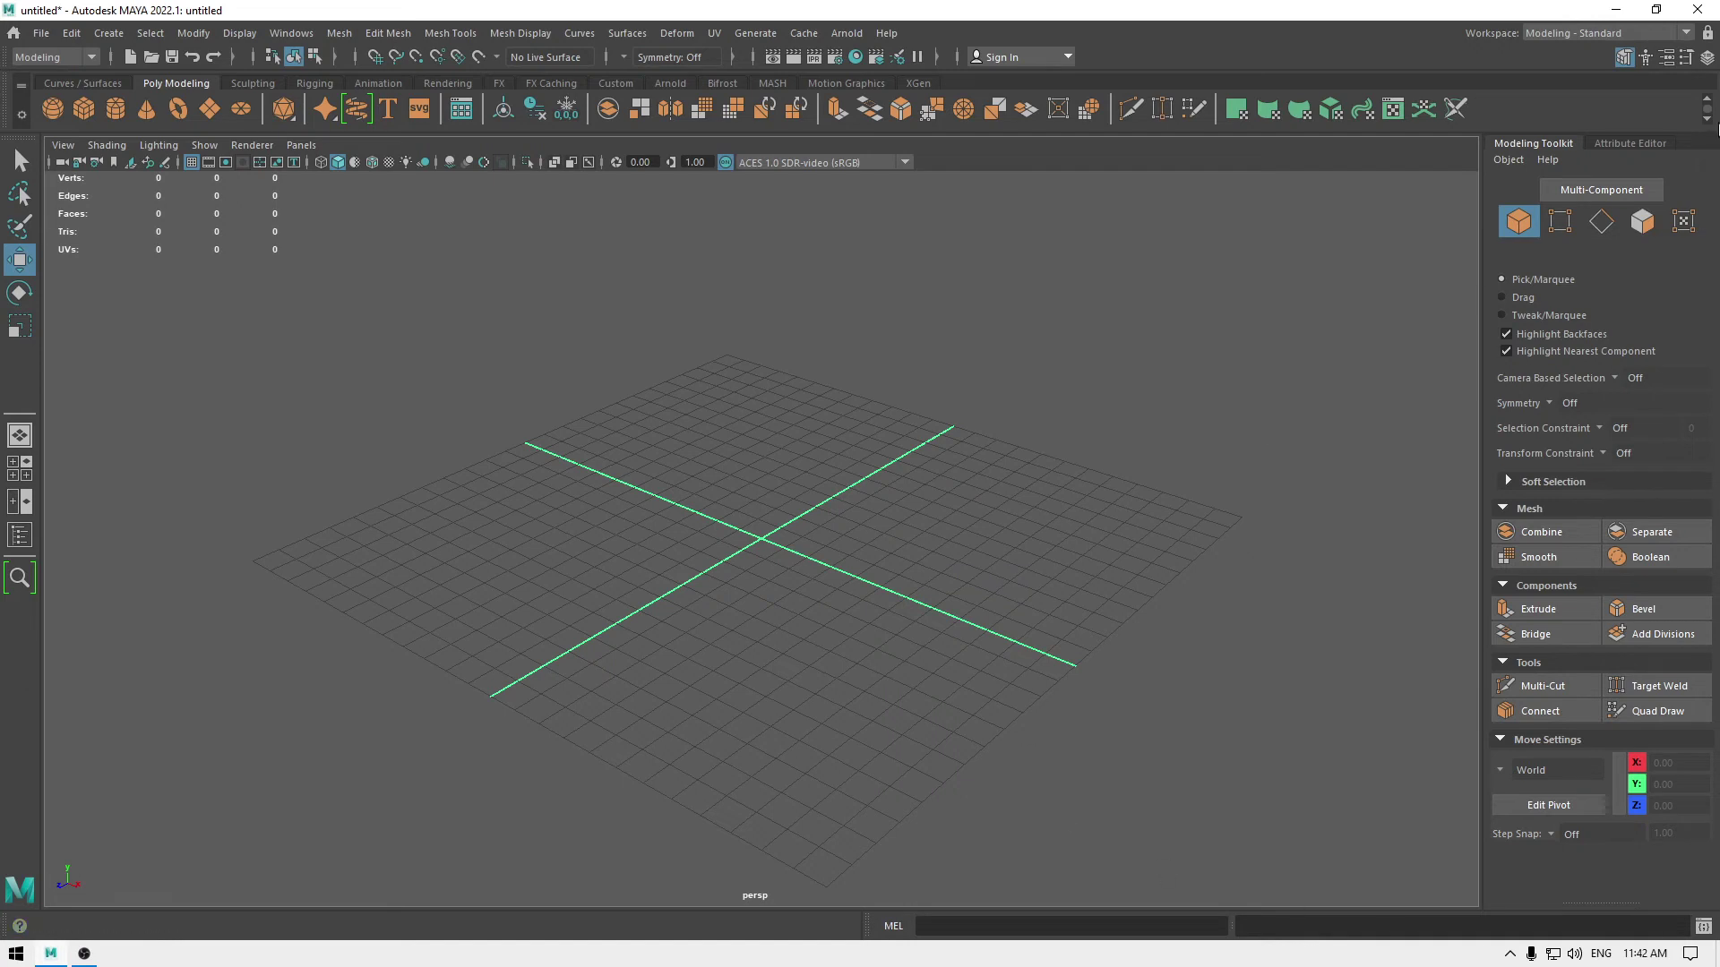
click(1644, 32)
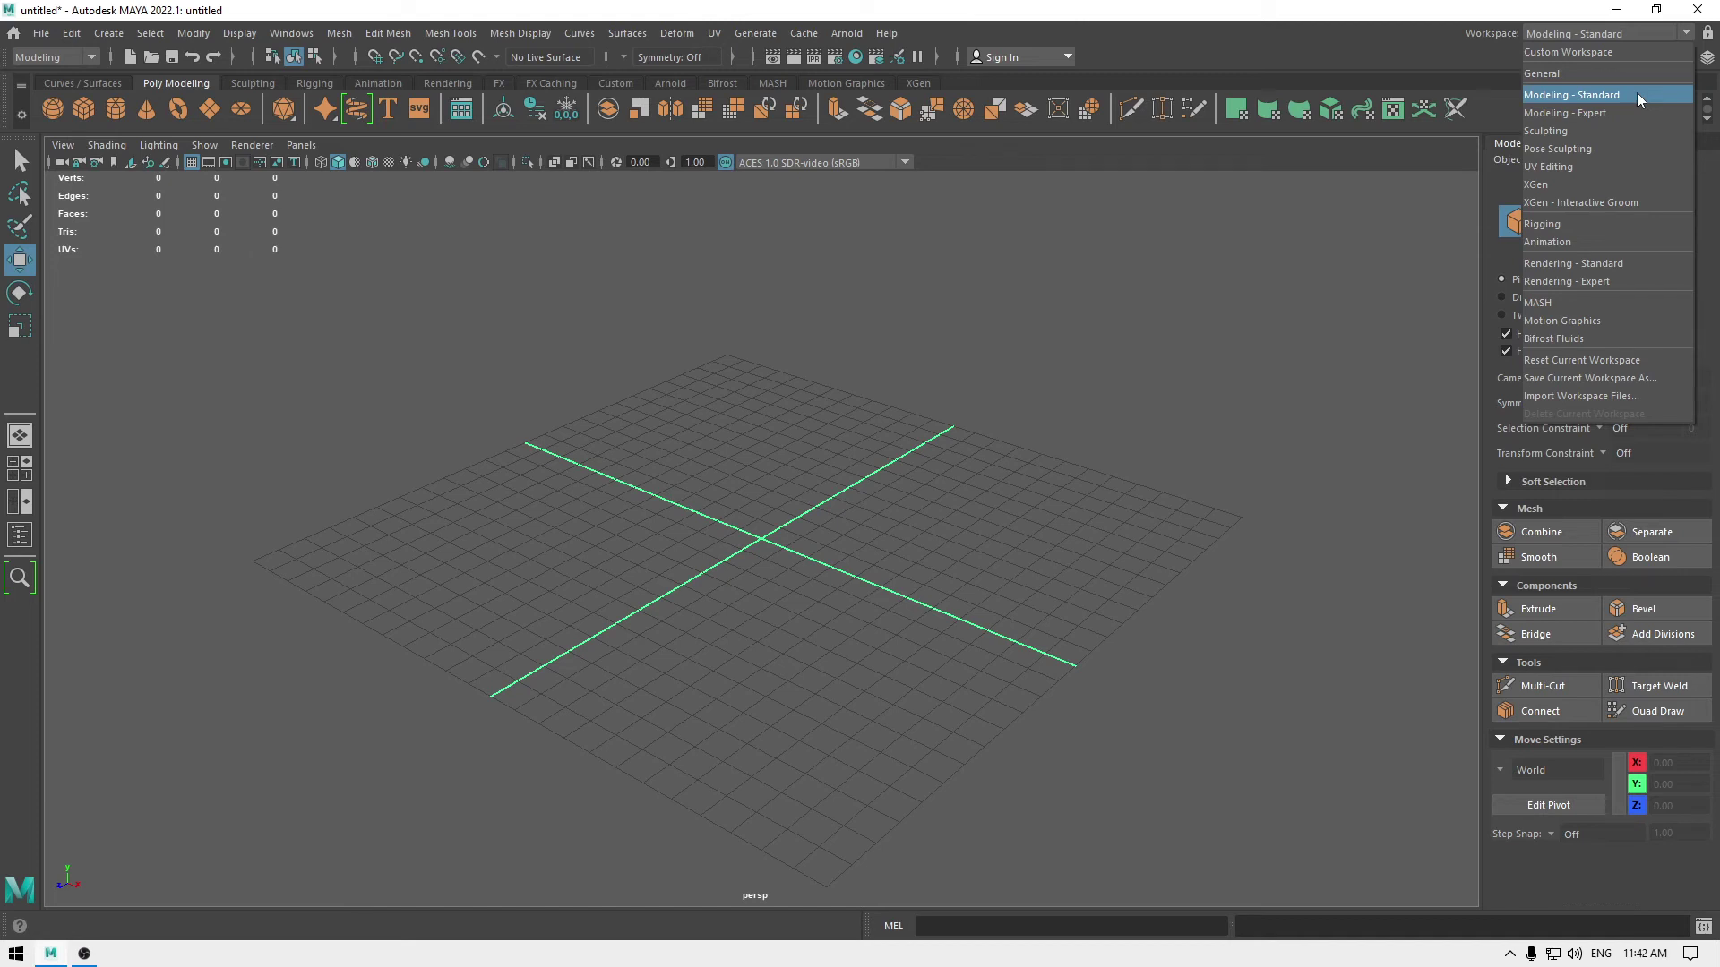
Cycle through the Animation, Rigging and Rendering - Standard workspaces, ending on General.
click(1566, 242)
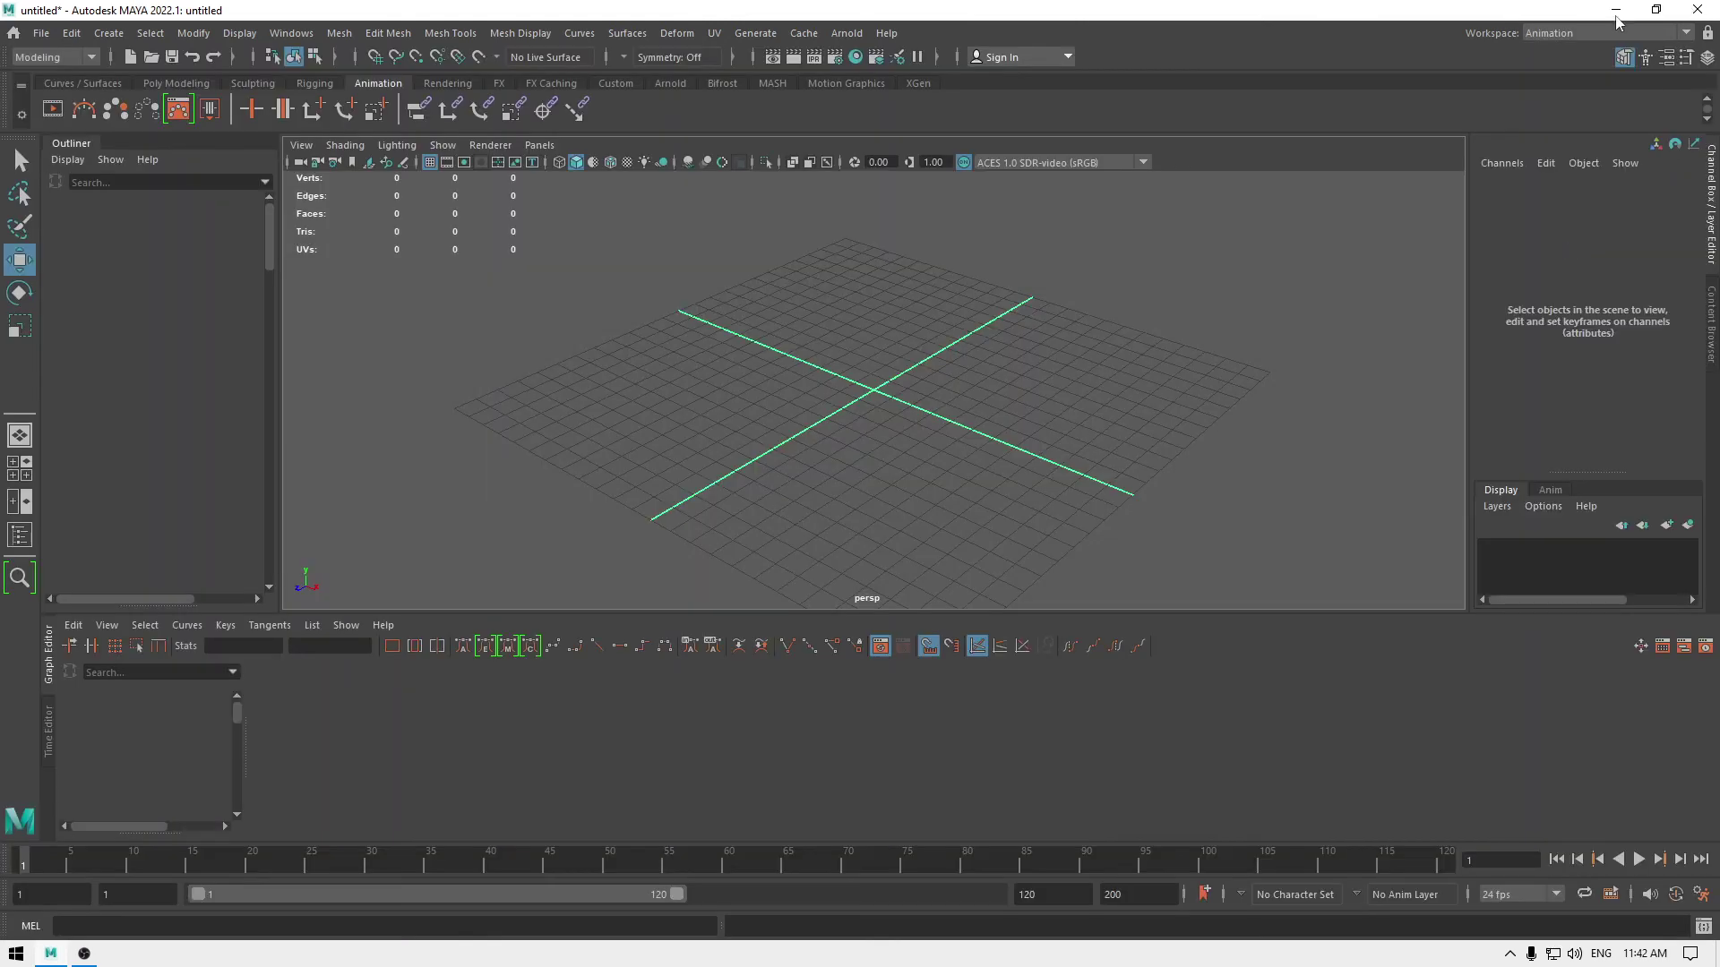
click(1607, 39)
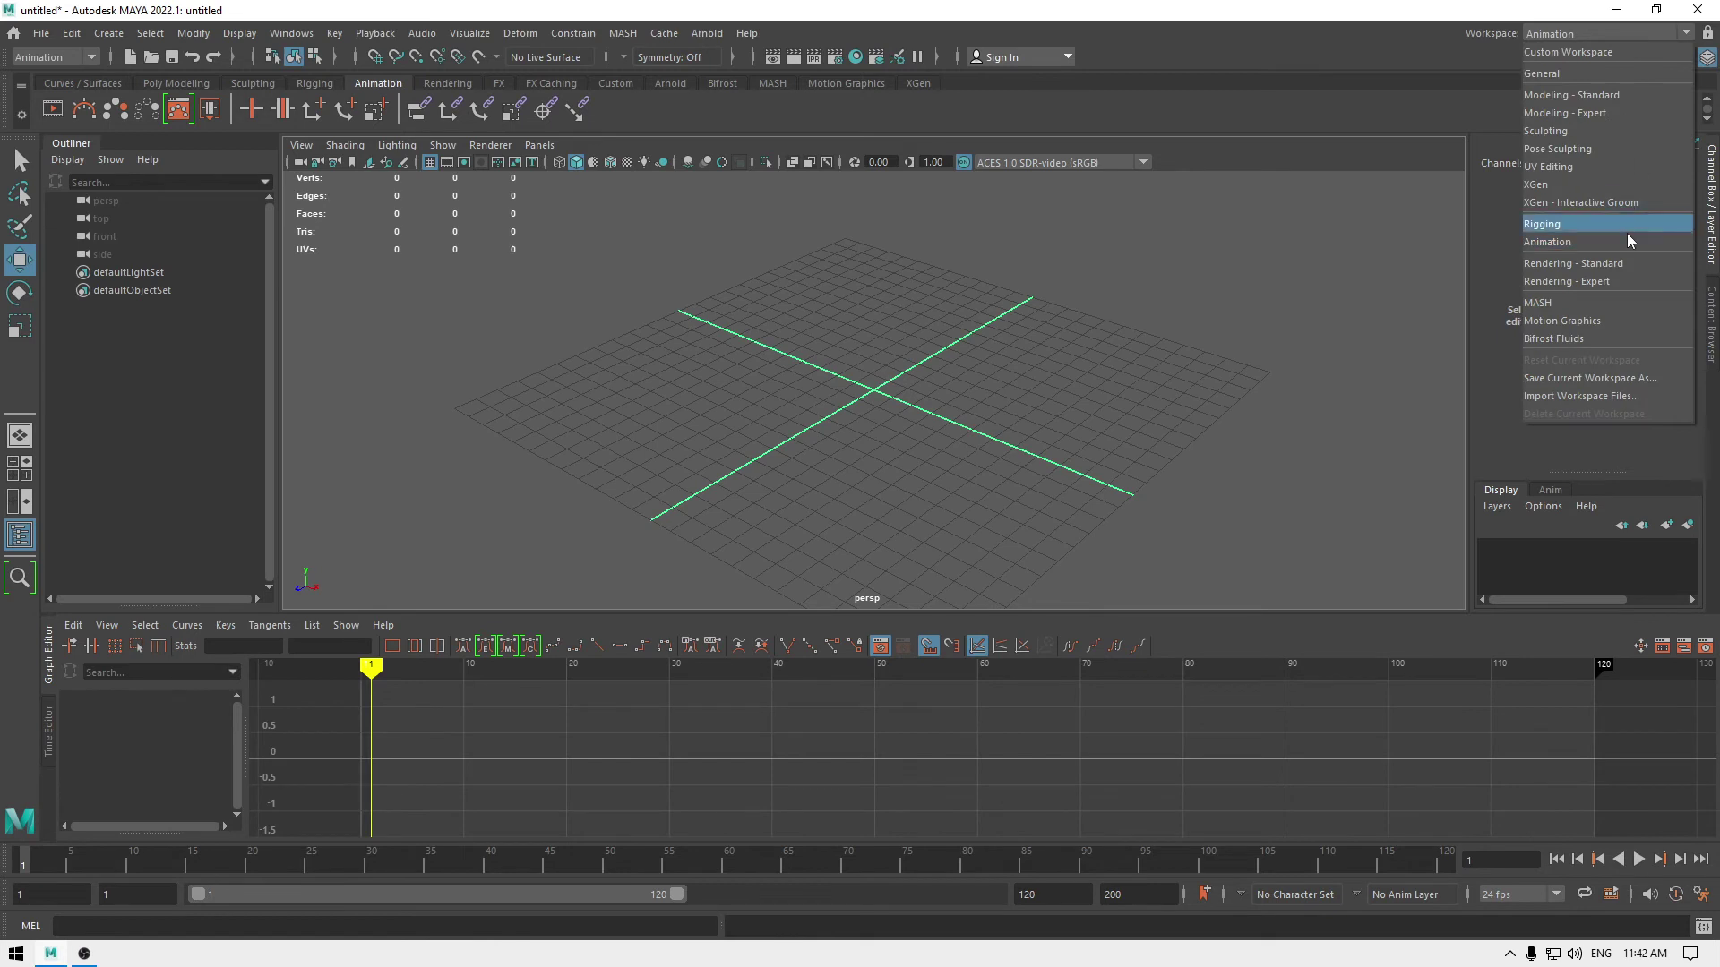
click(1616, 222)
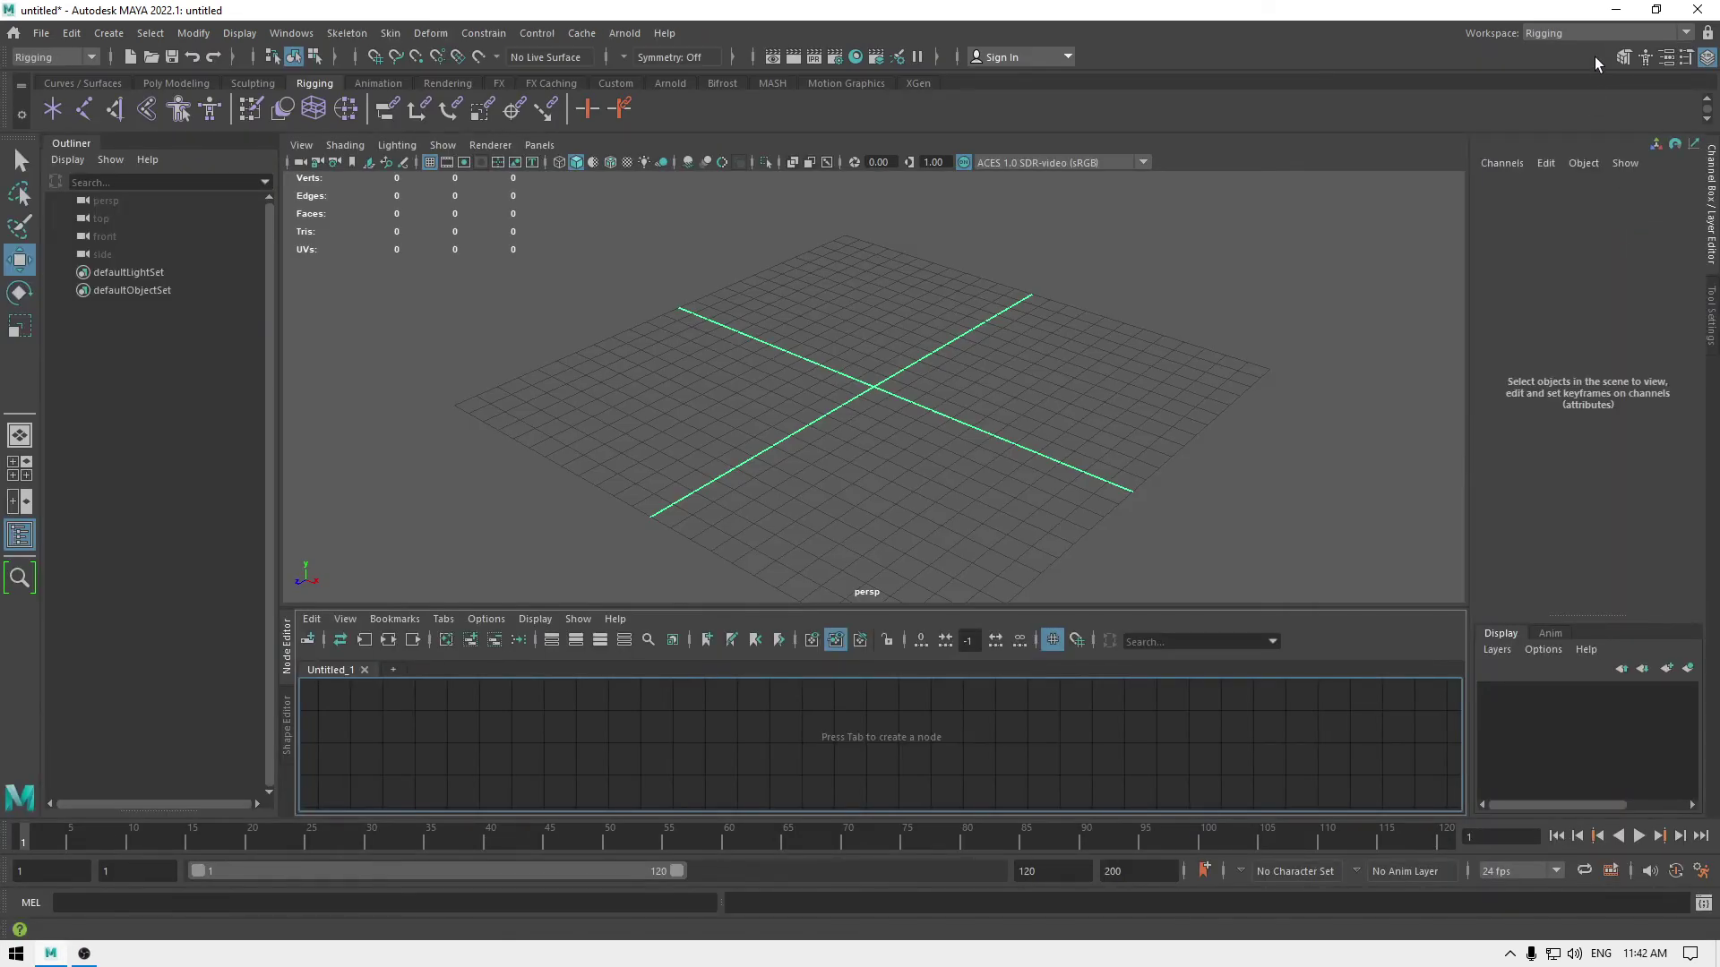
click(1580, 34)
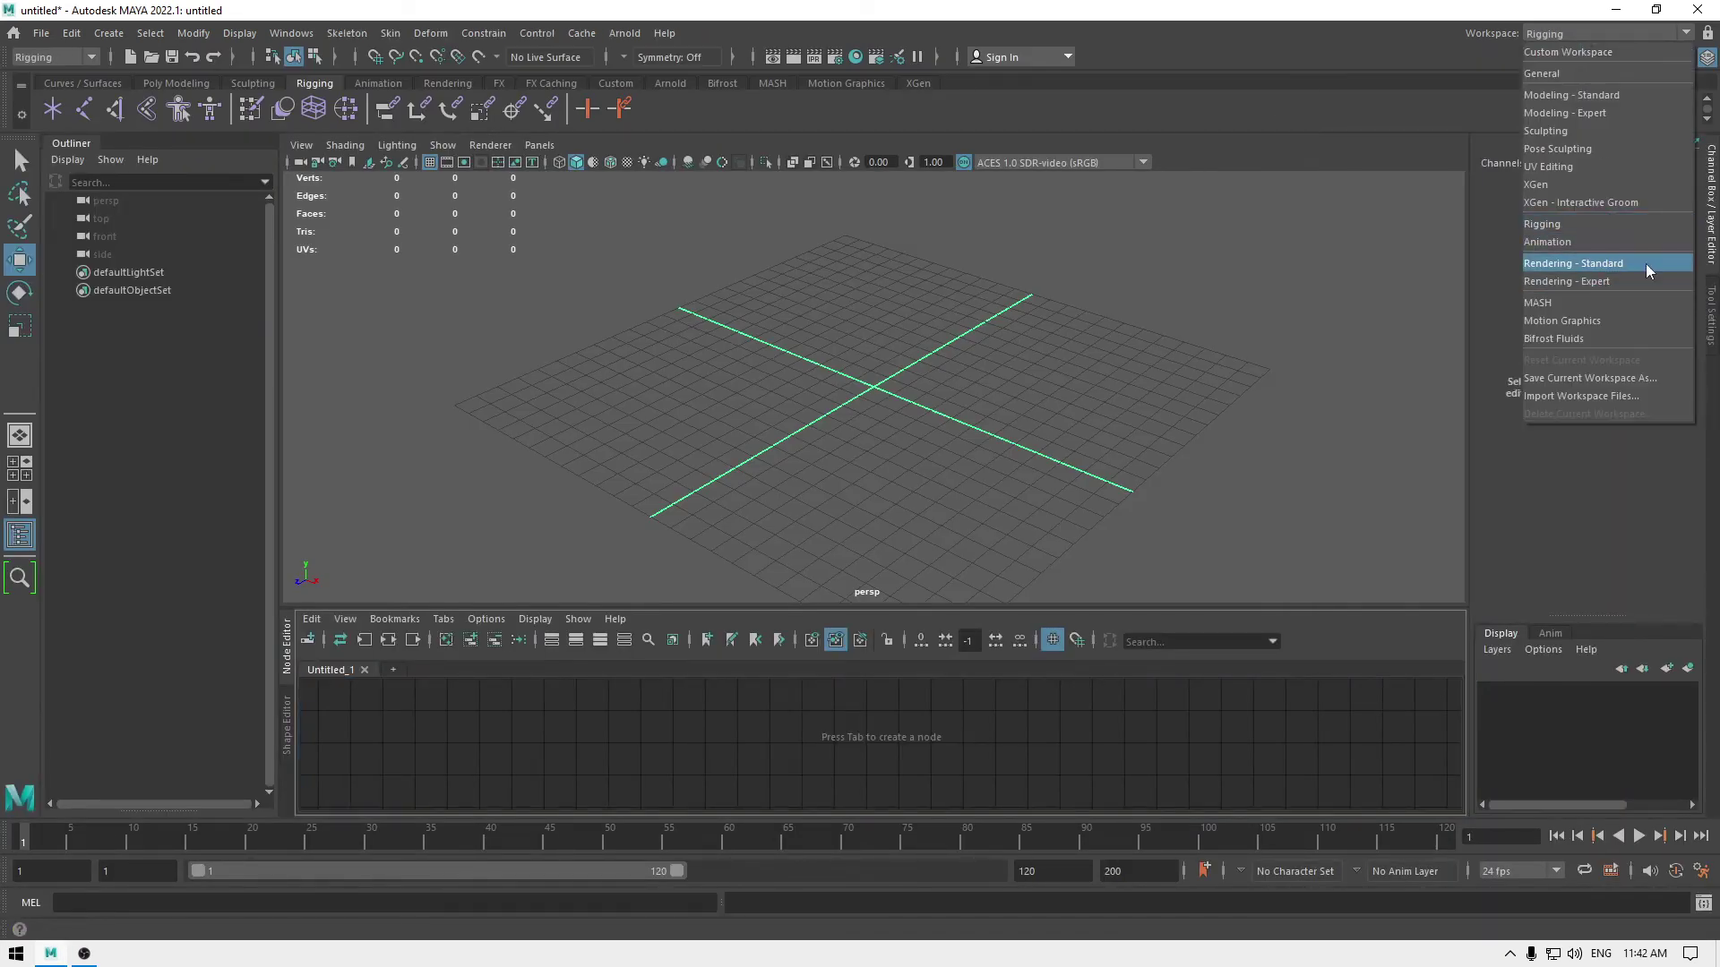
click(1646, 263)
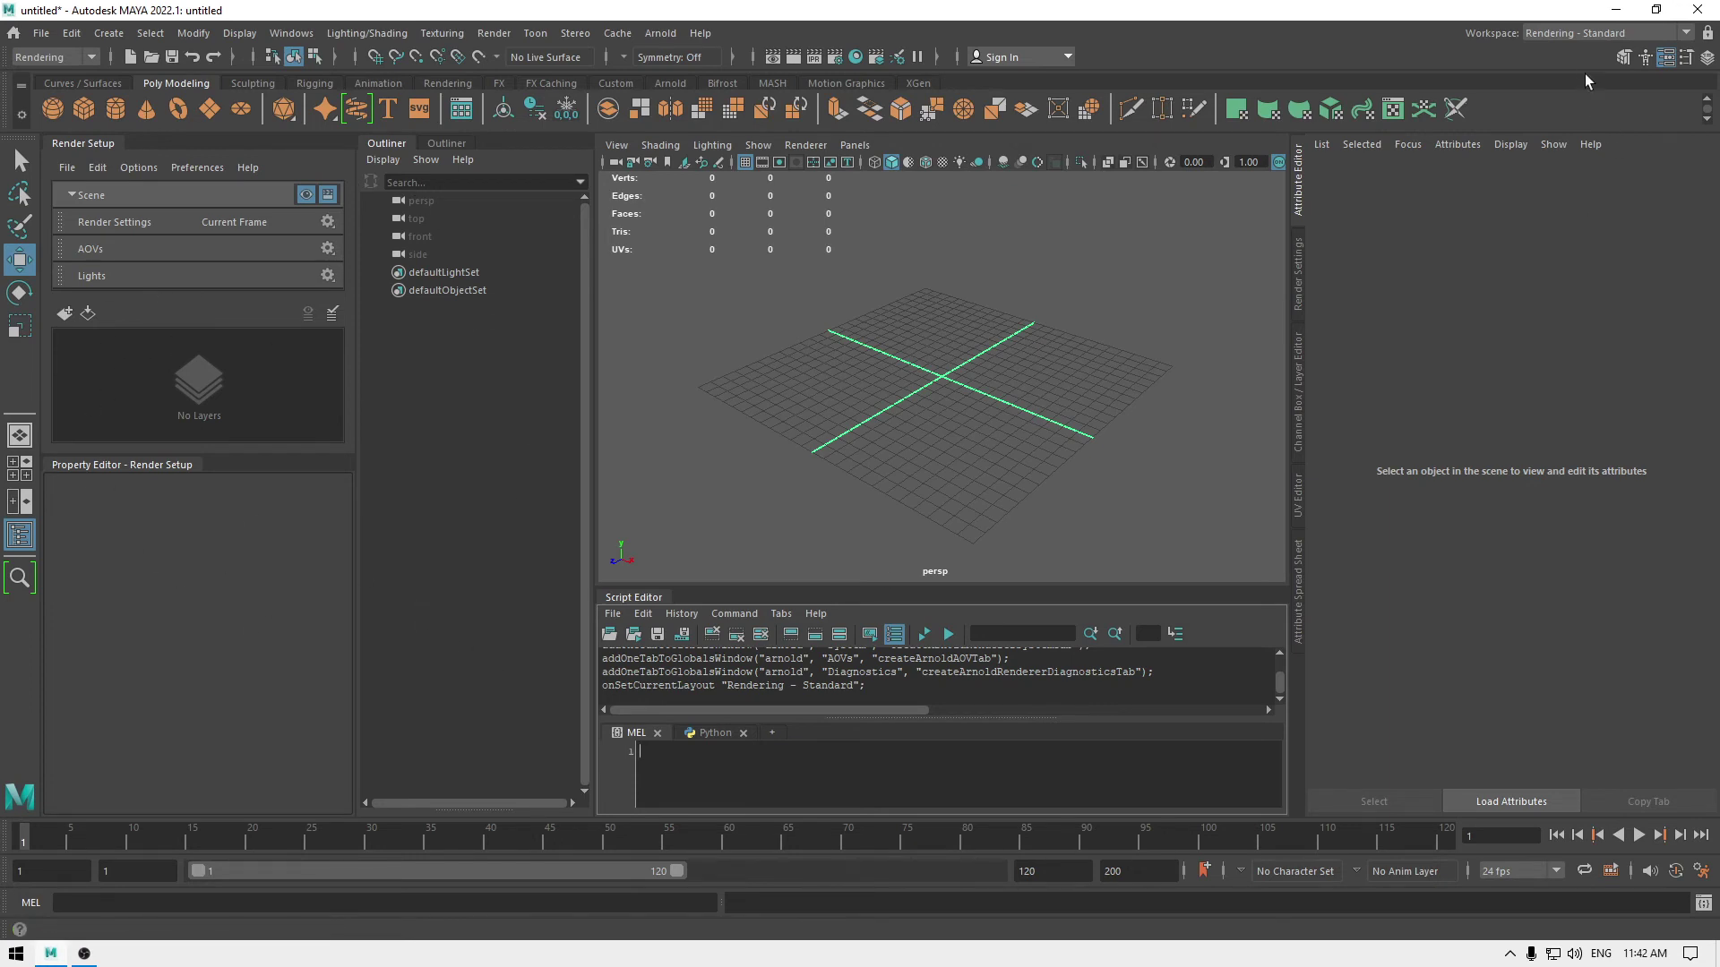
click(1569, 35)
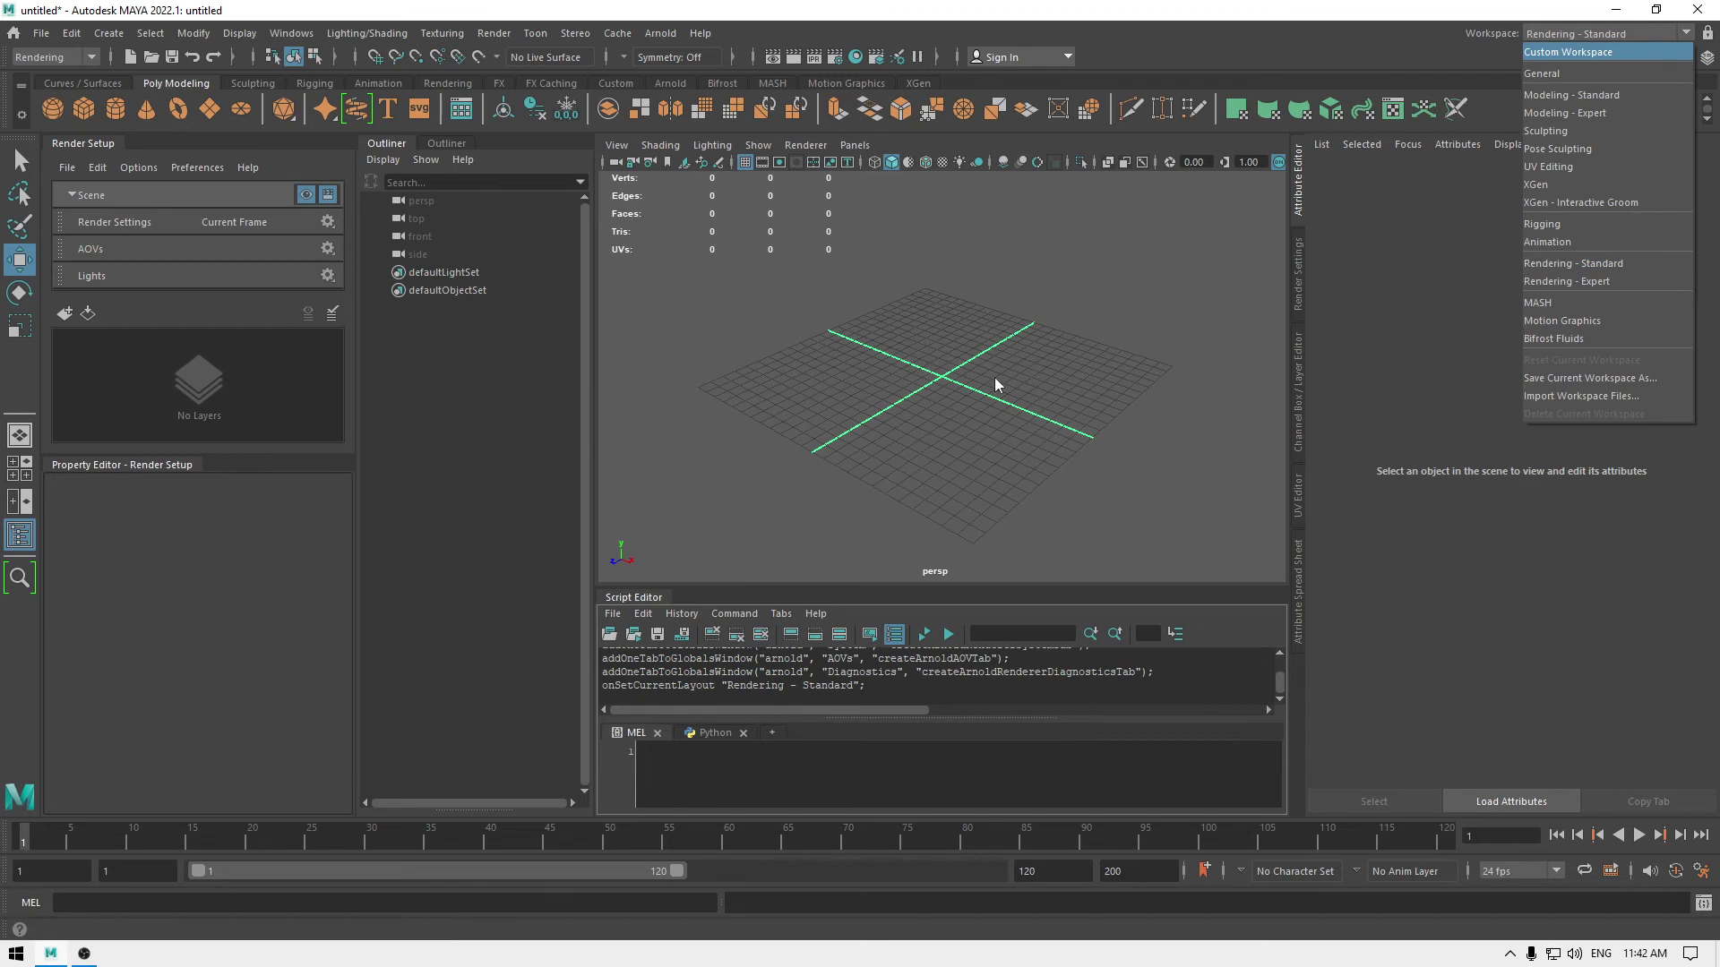
click(1599, 71)
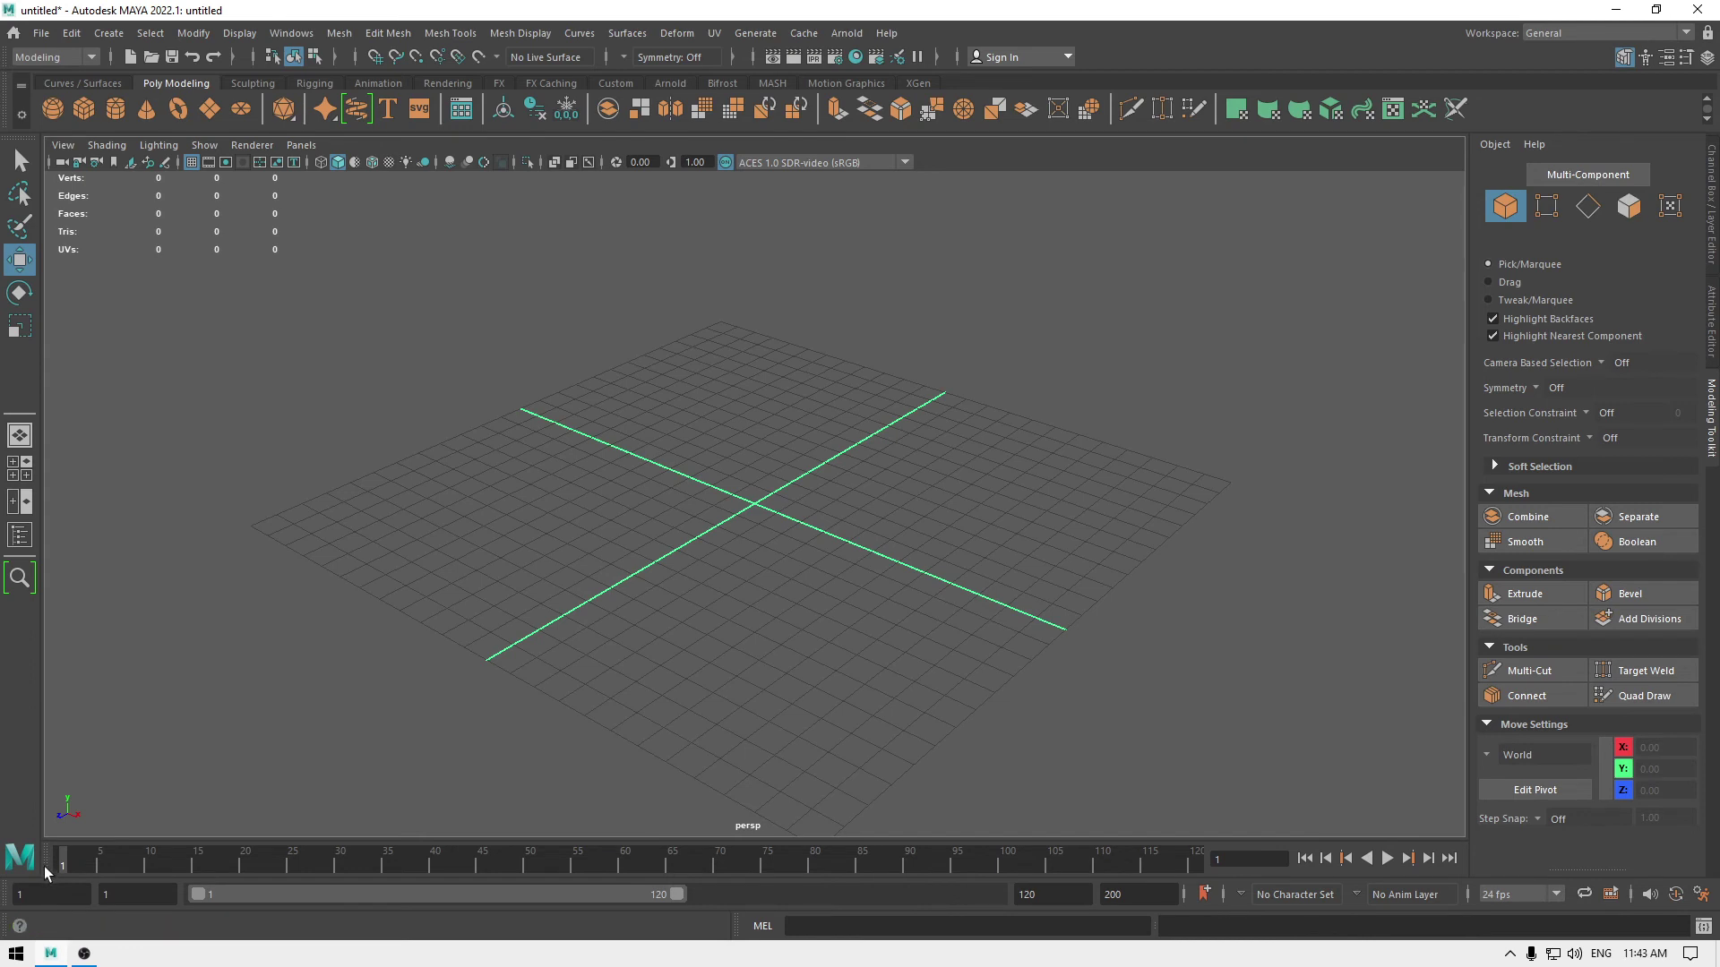
Detach the Time Slider and Range Slider from the bottom dock into floating windows.
drag(46, 876, 1530, 552)
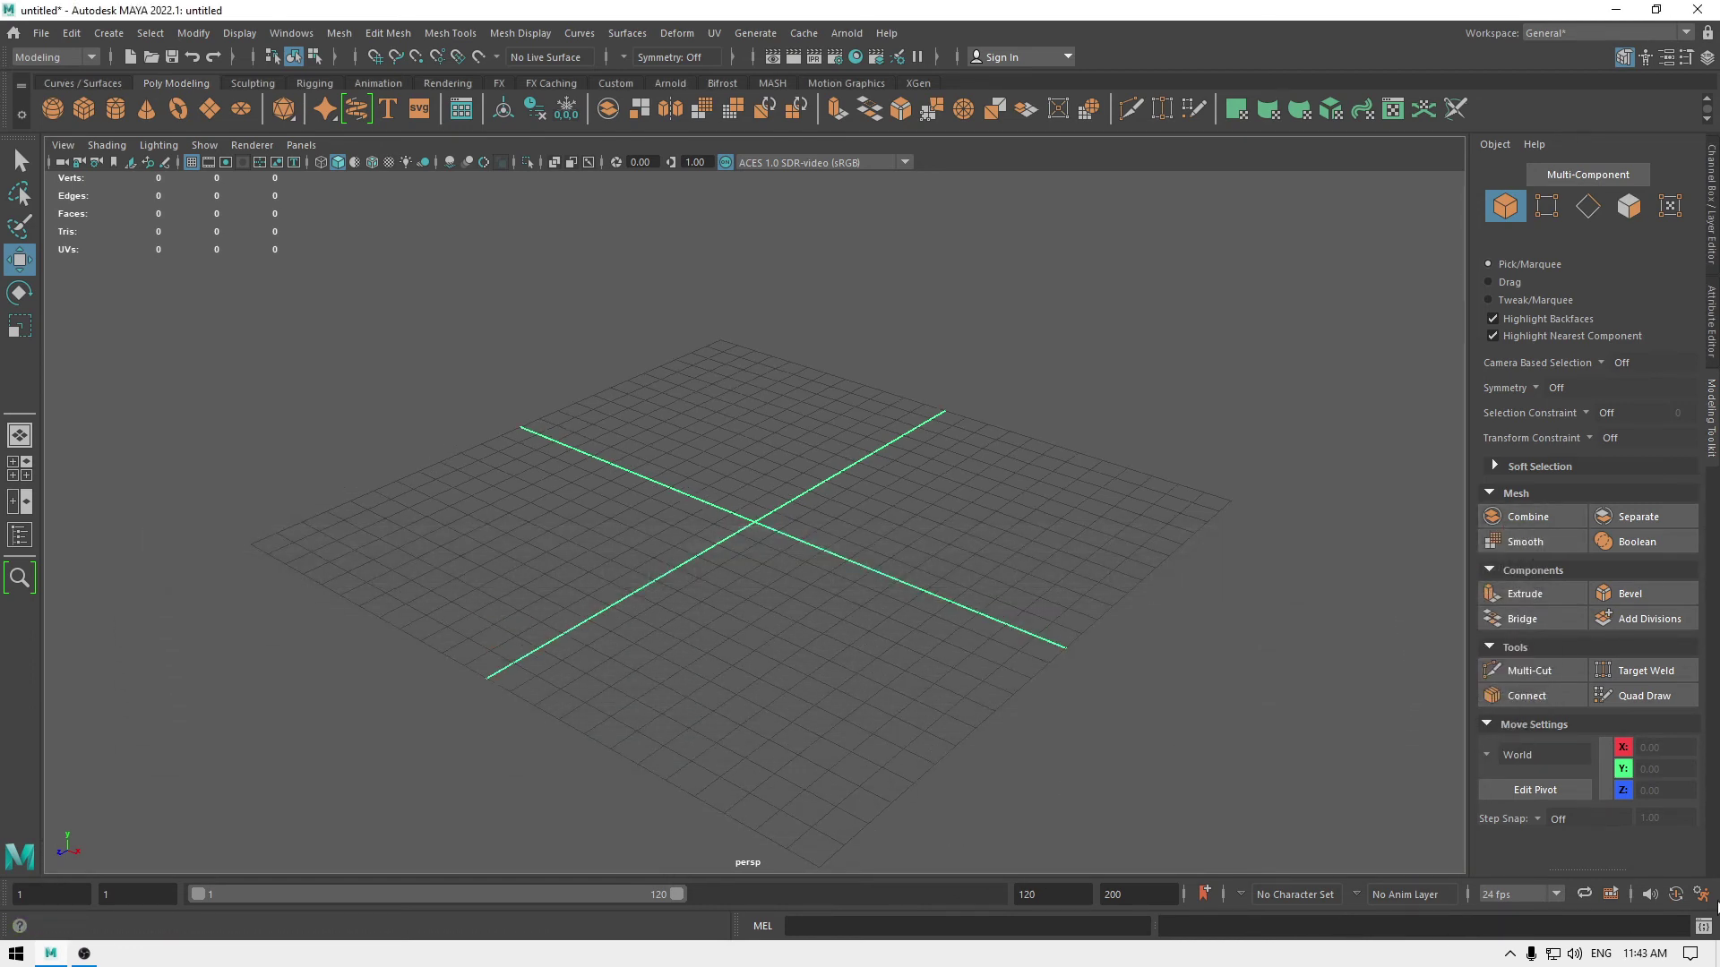
drag(3, 899, 1635, 520)
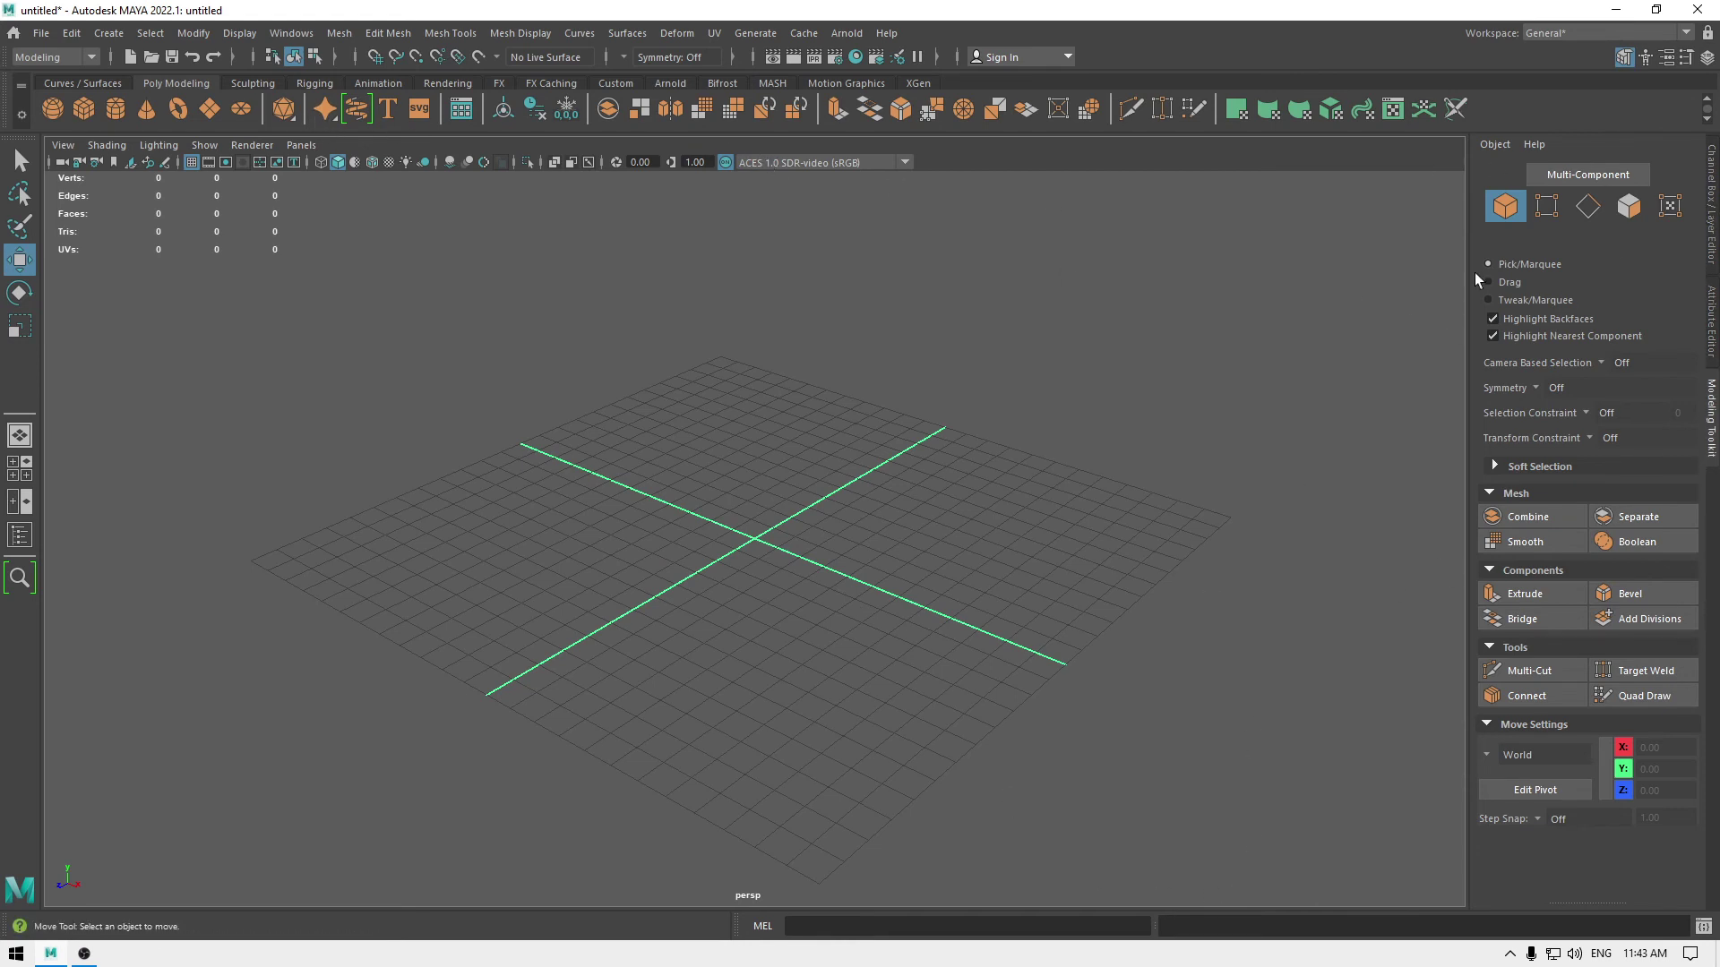
click(1586, 36)
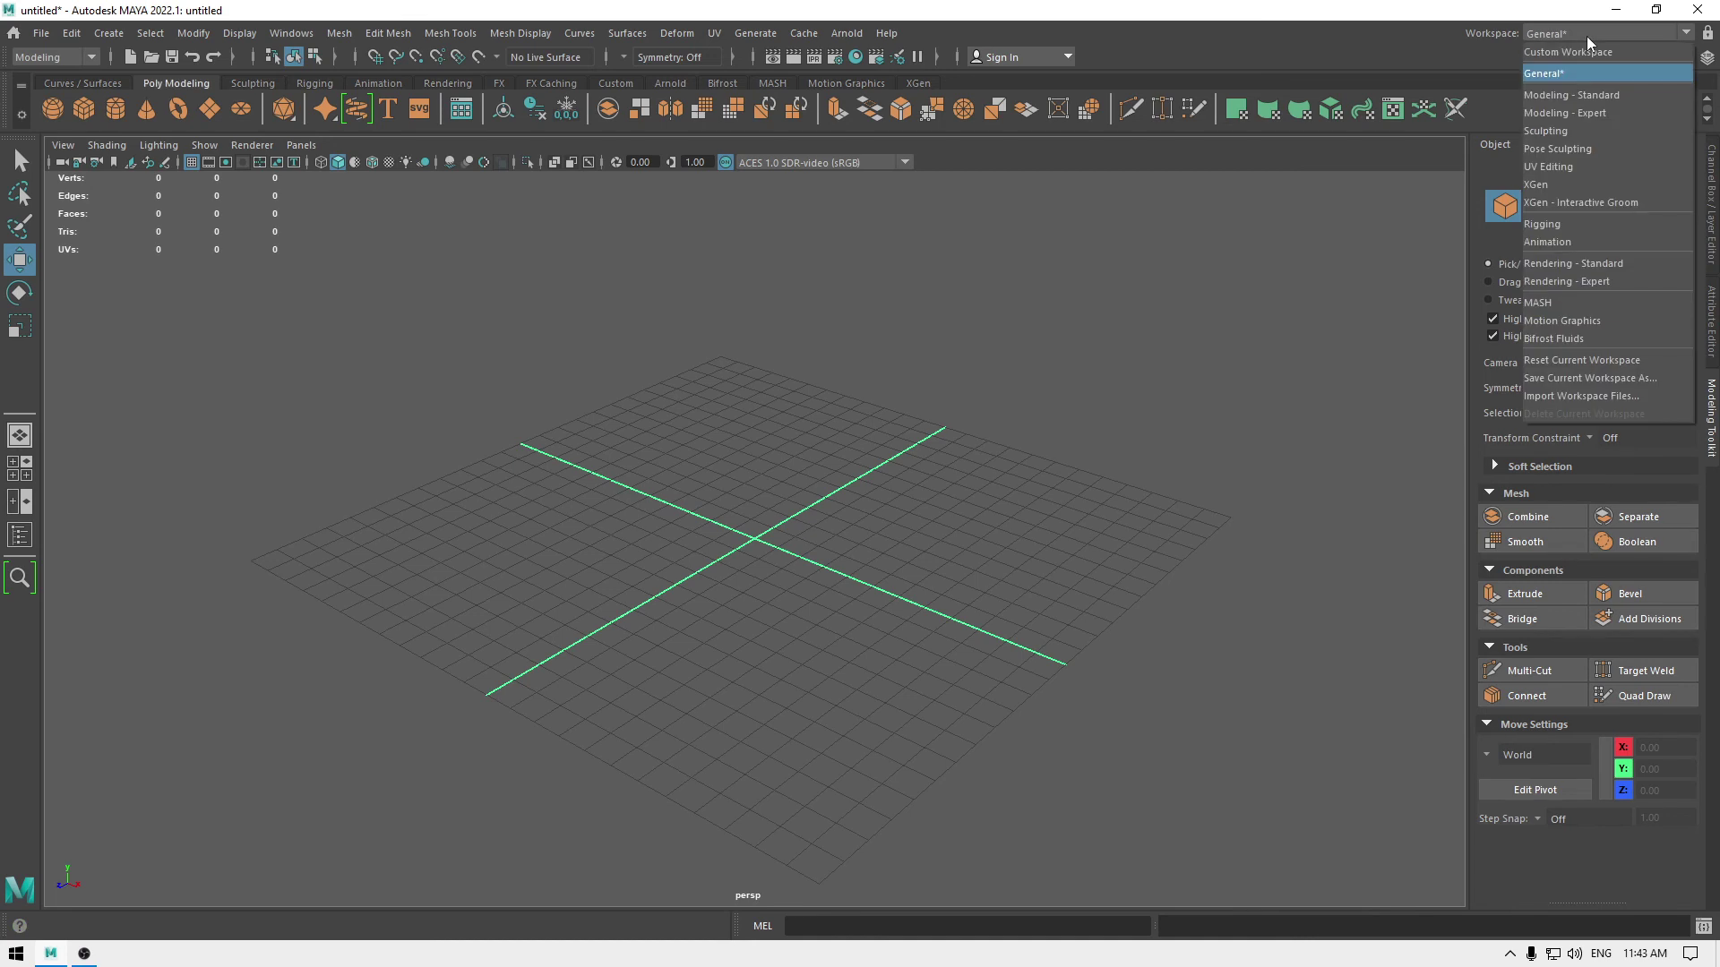
Save the current layout with Save Current Workspace As under the name 'Modeling_Custom'.
click(1619, 378)
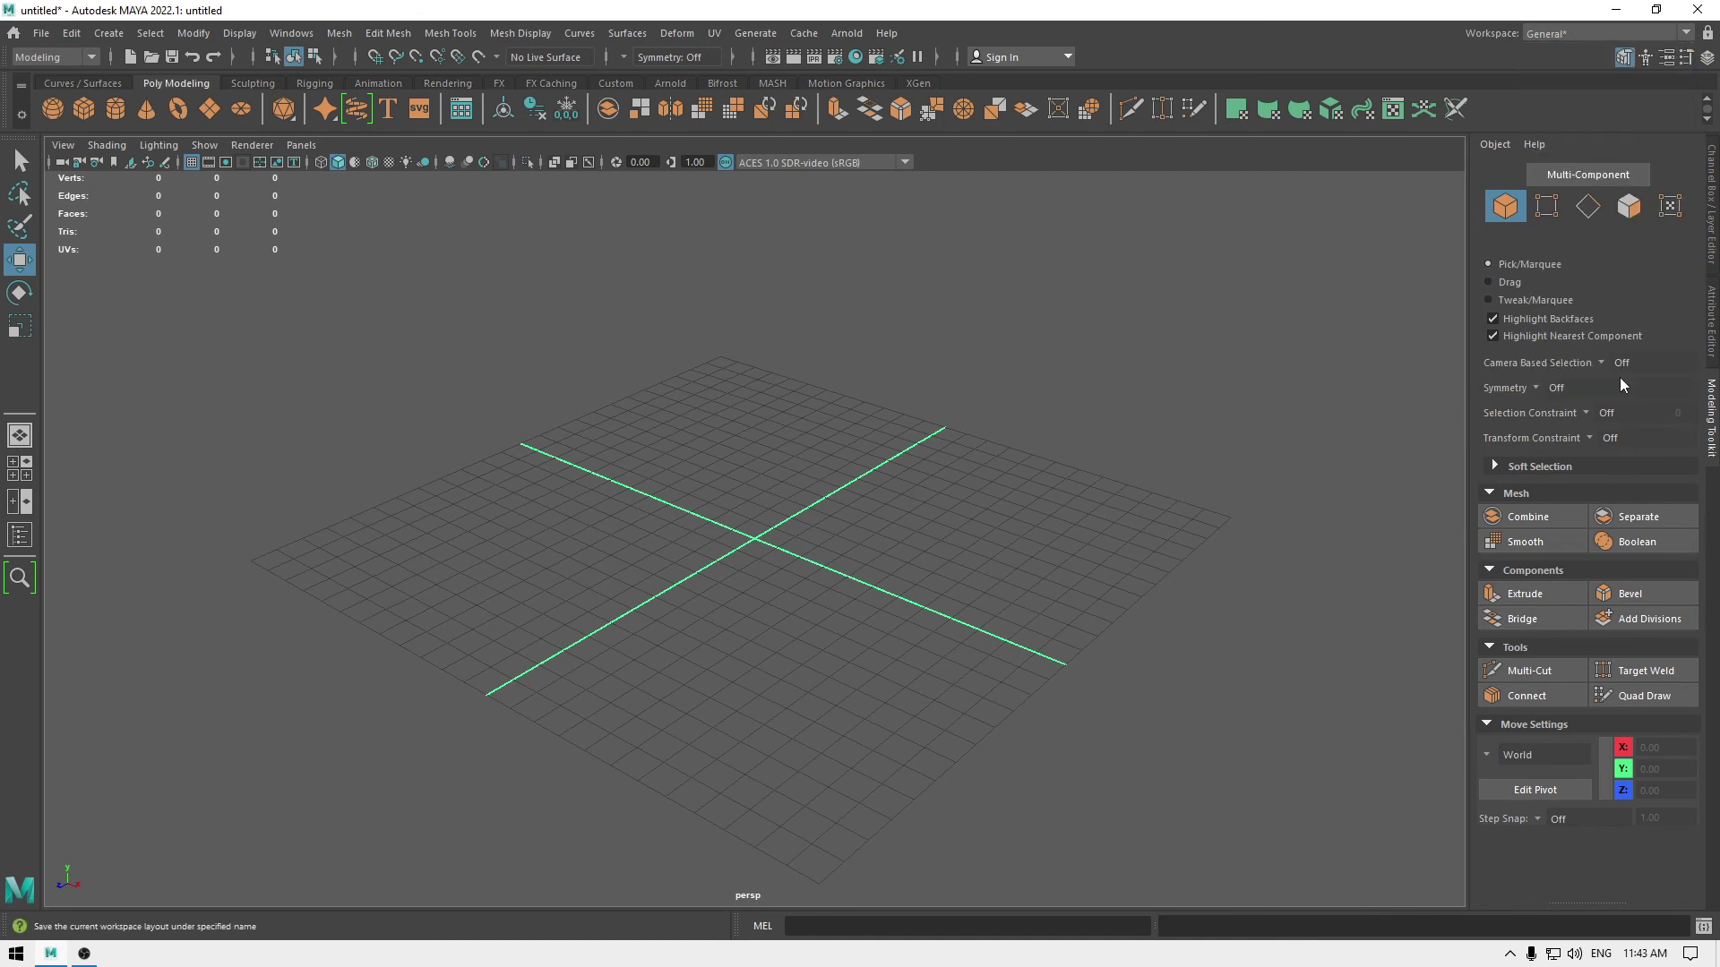
text(Modeling_Custom)
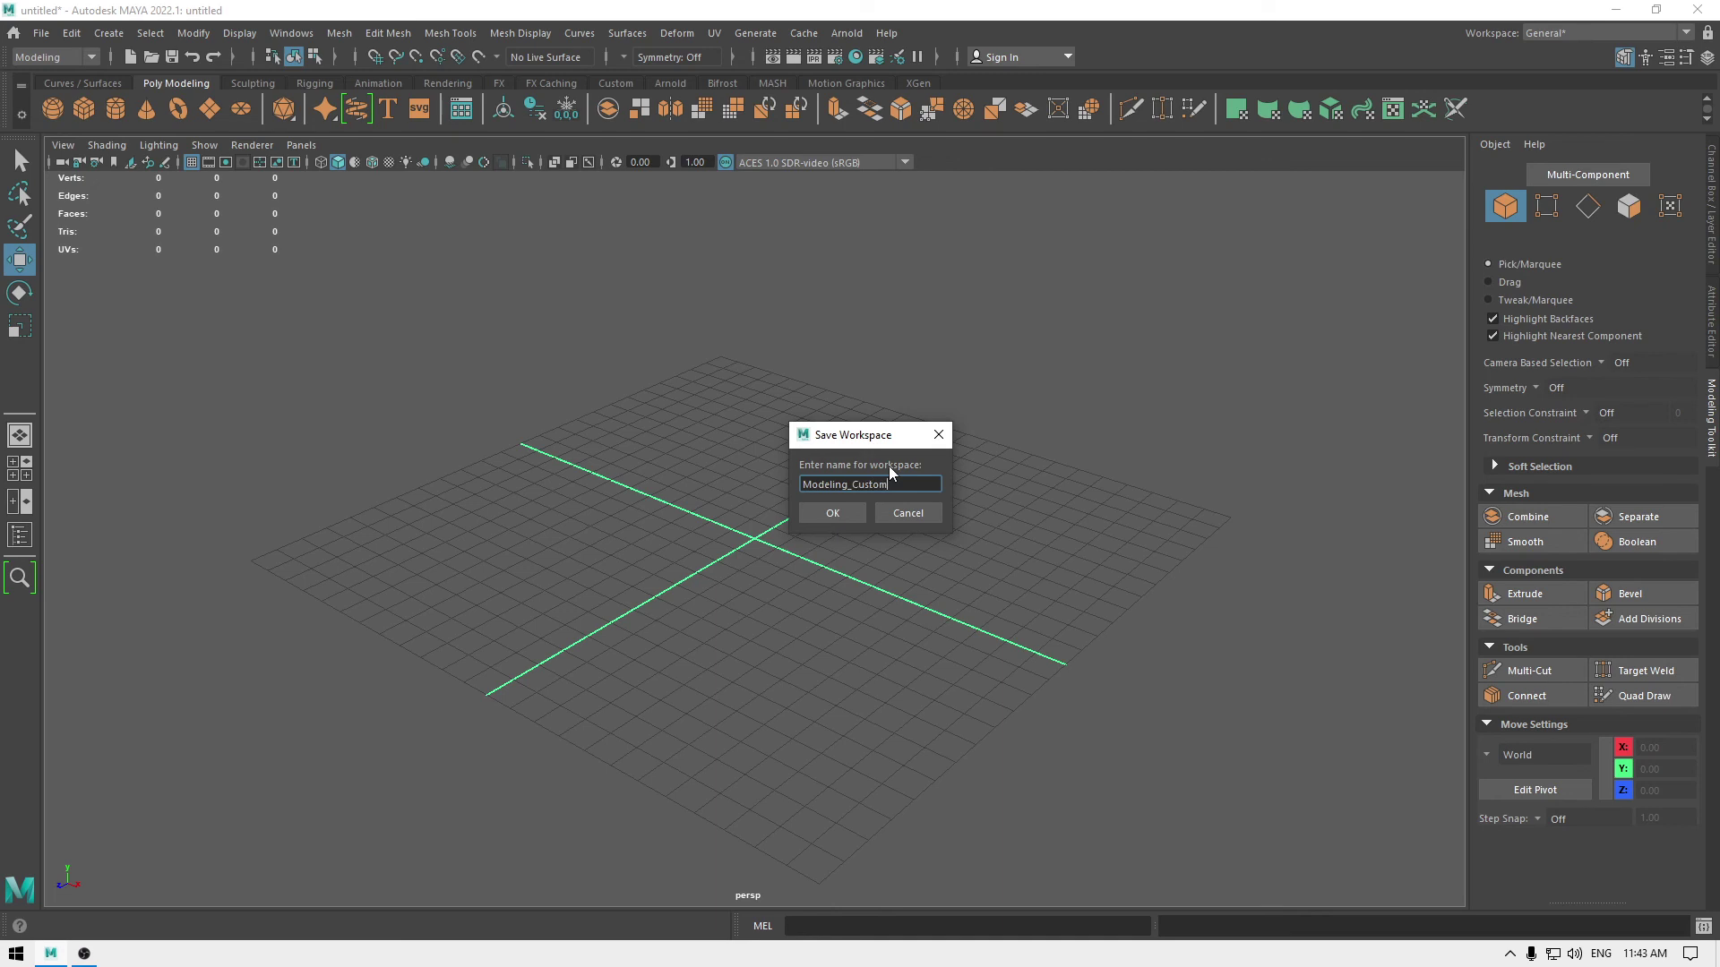
click(858, 511)
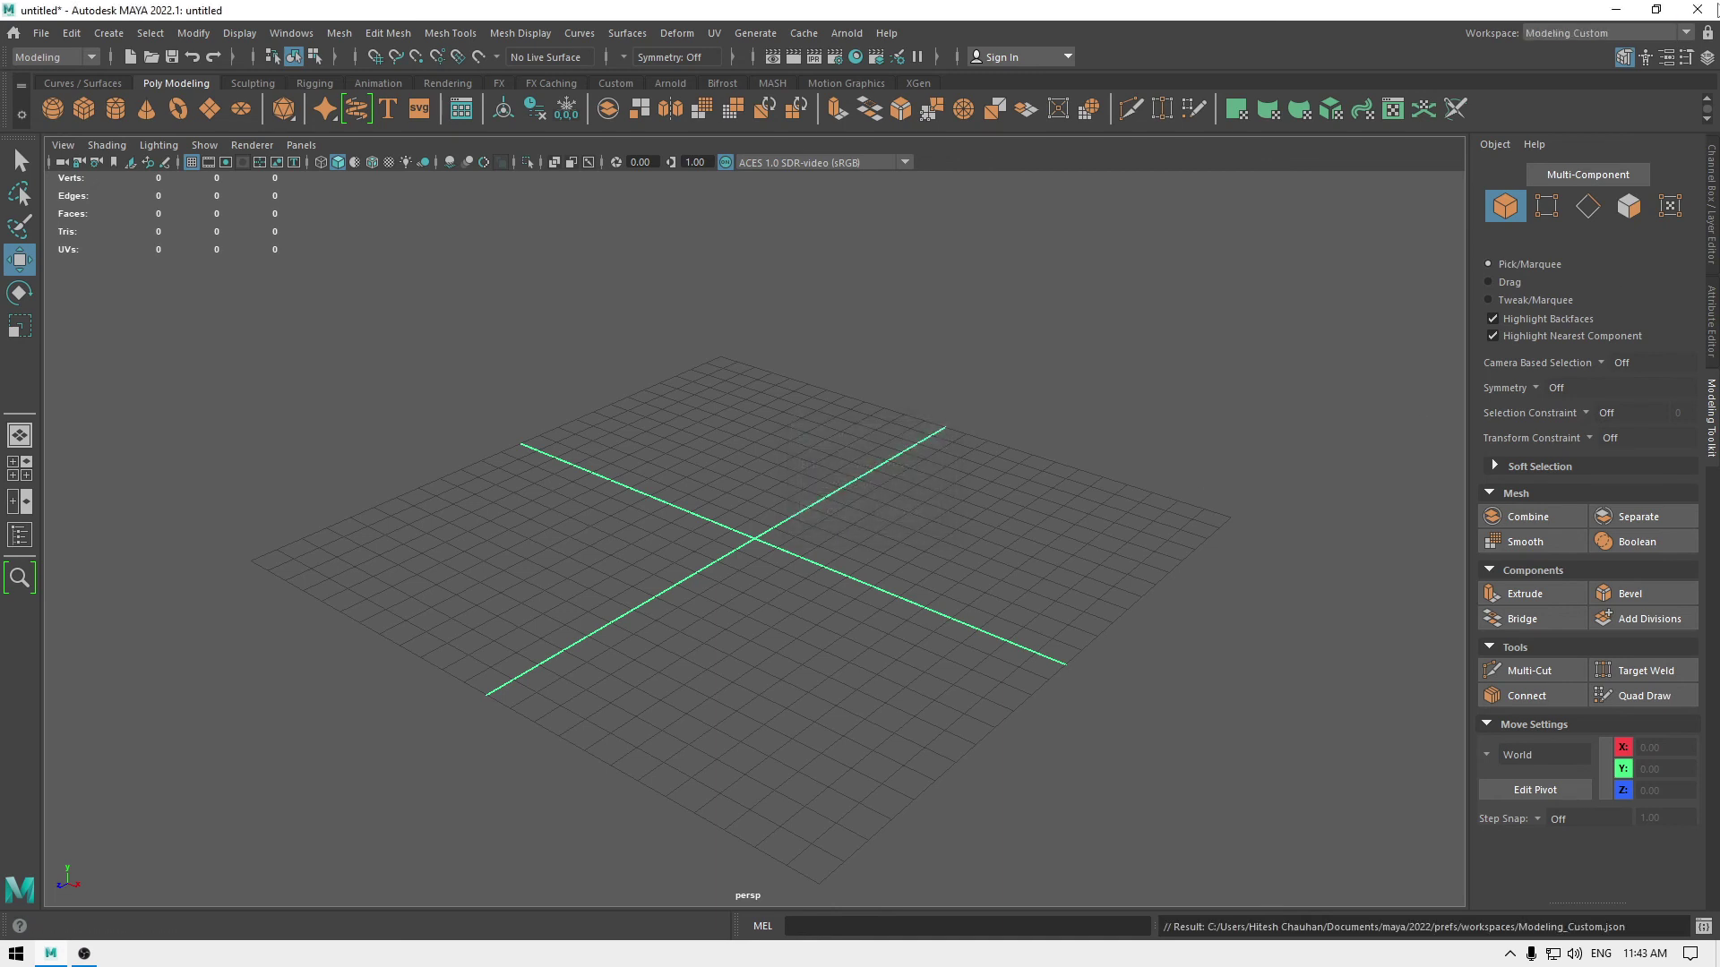
click(1605, 34)
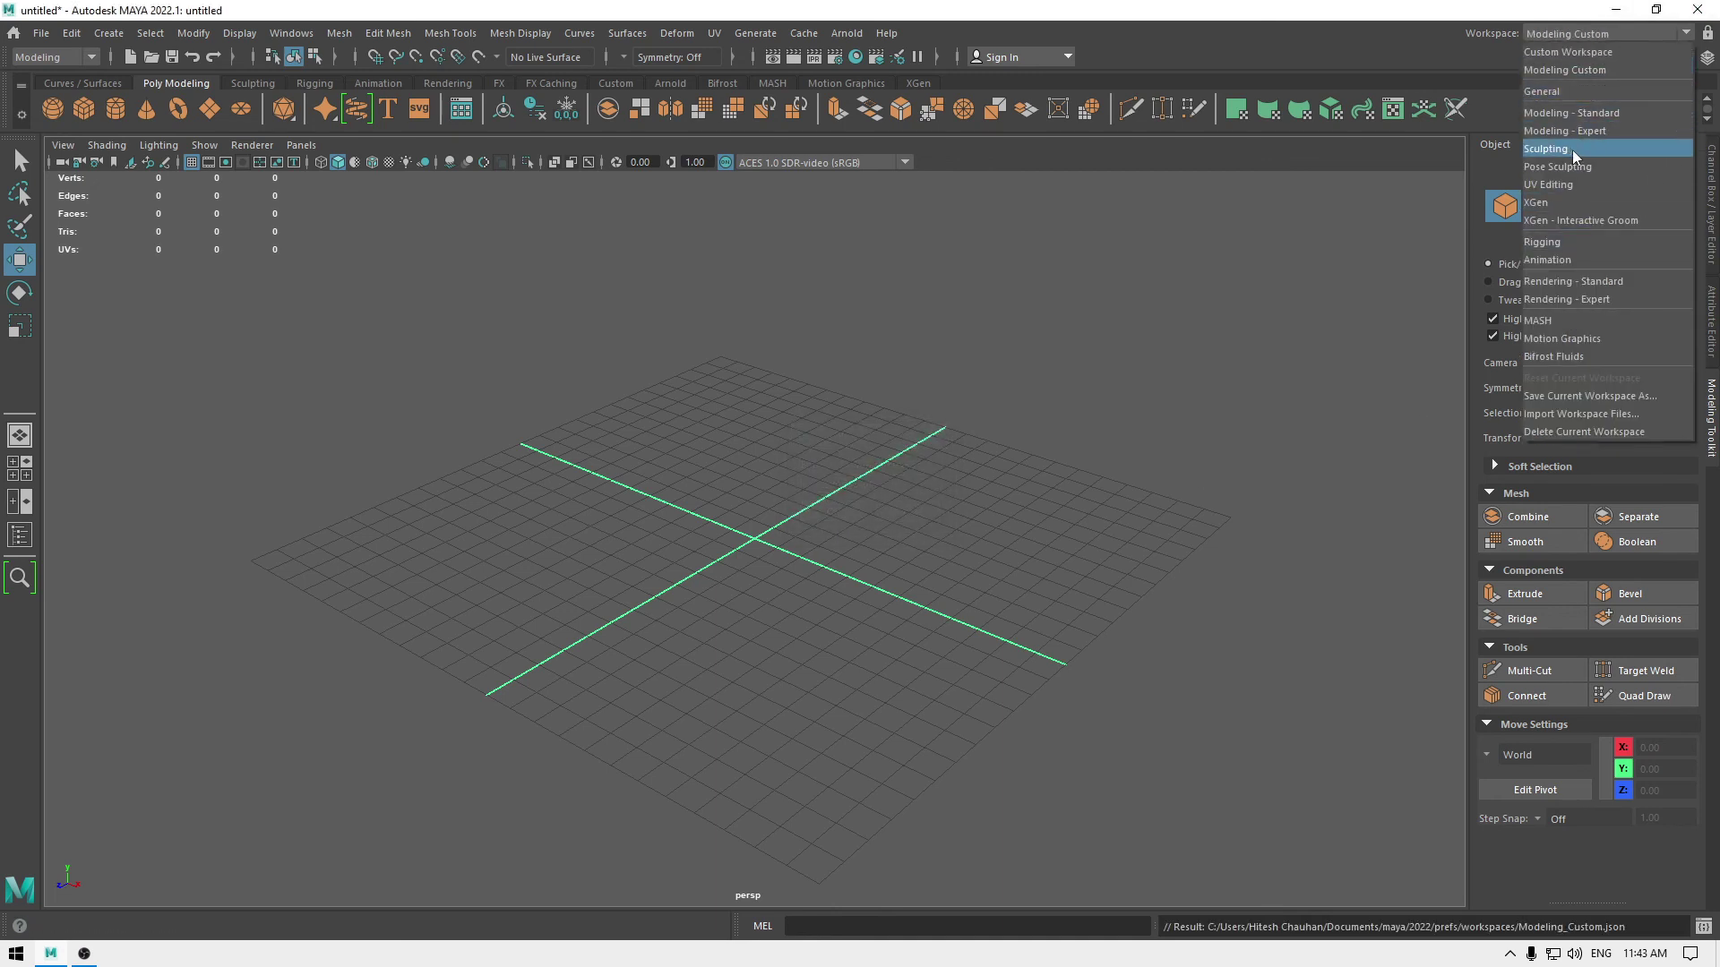
Switch to Modeling - Expert, then to the saved Modeling Custom workspace.
click(1595, 126)
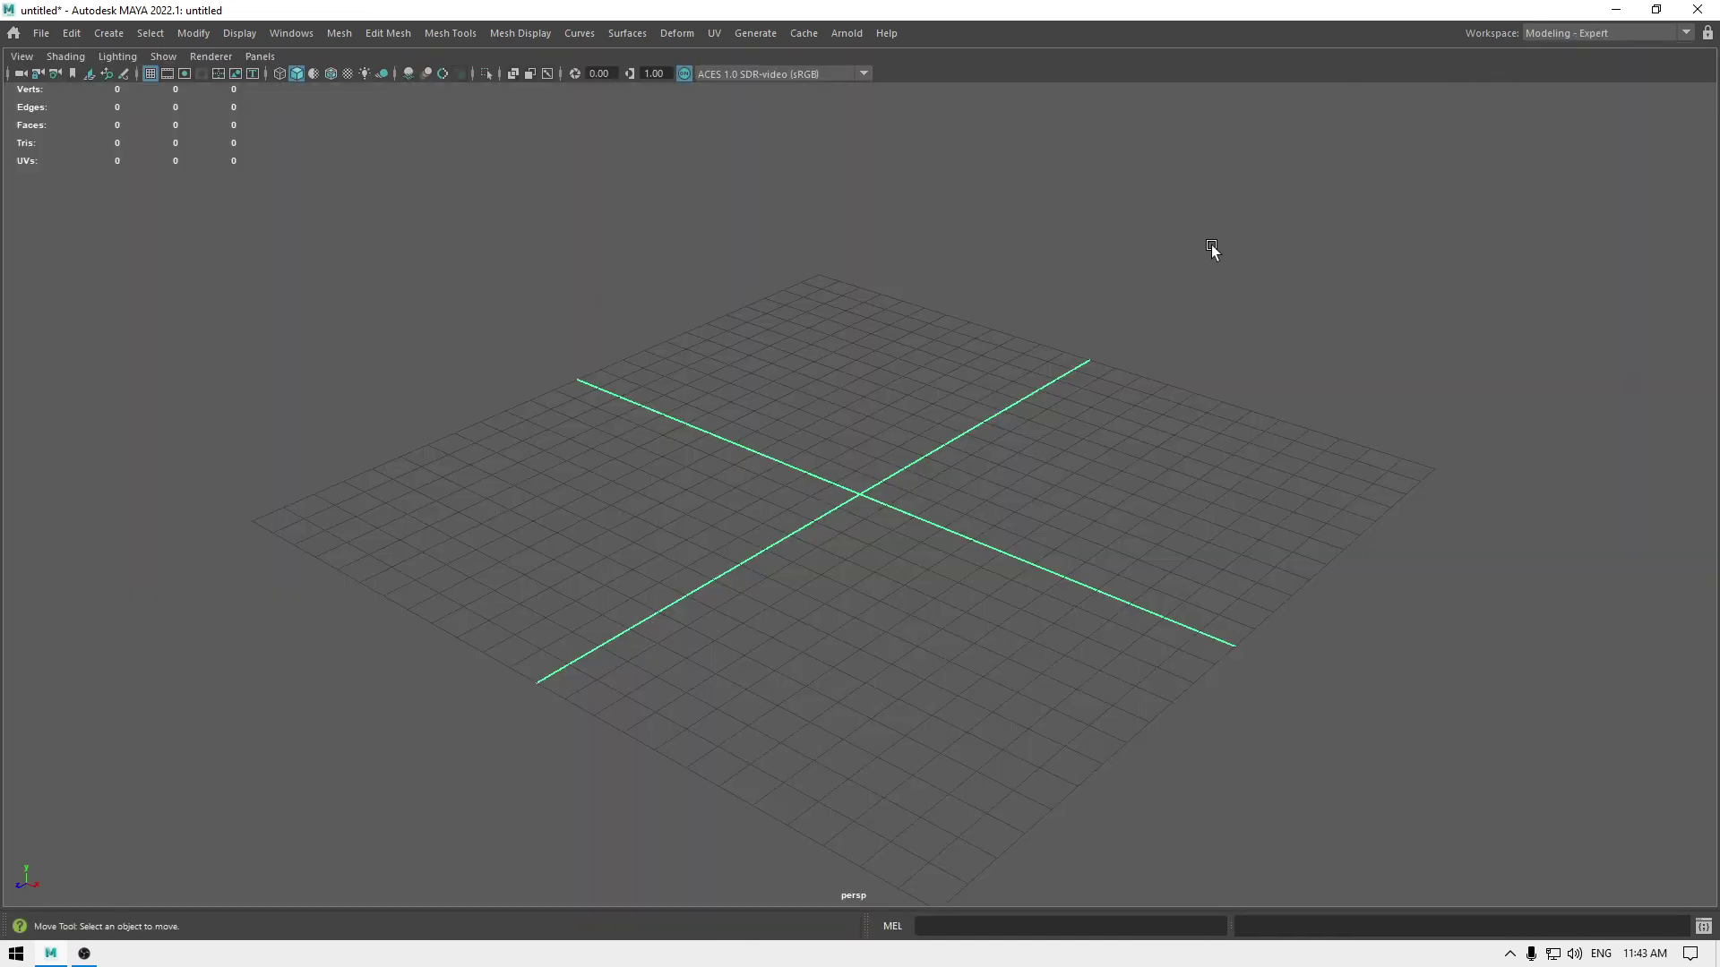
click(1553, 34)
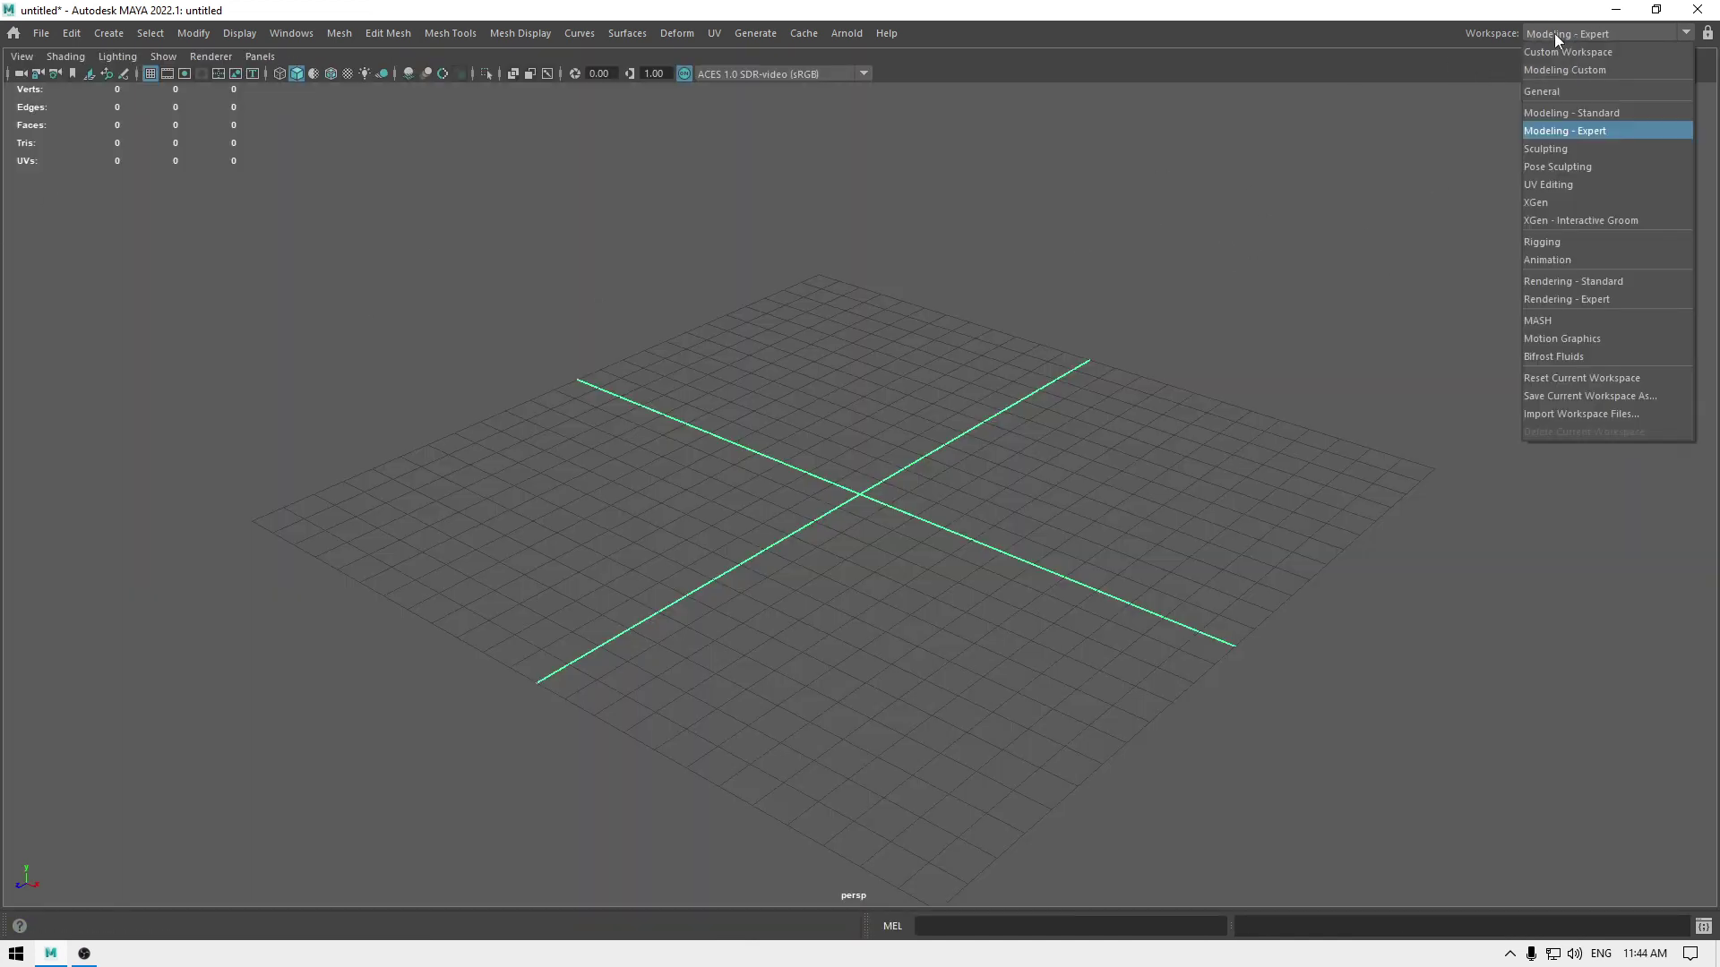
click(1598, 68)
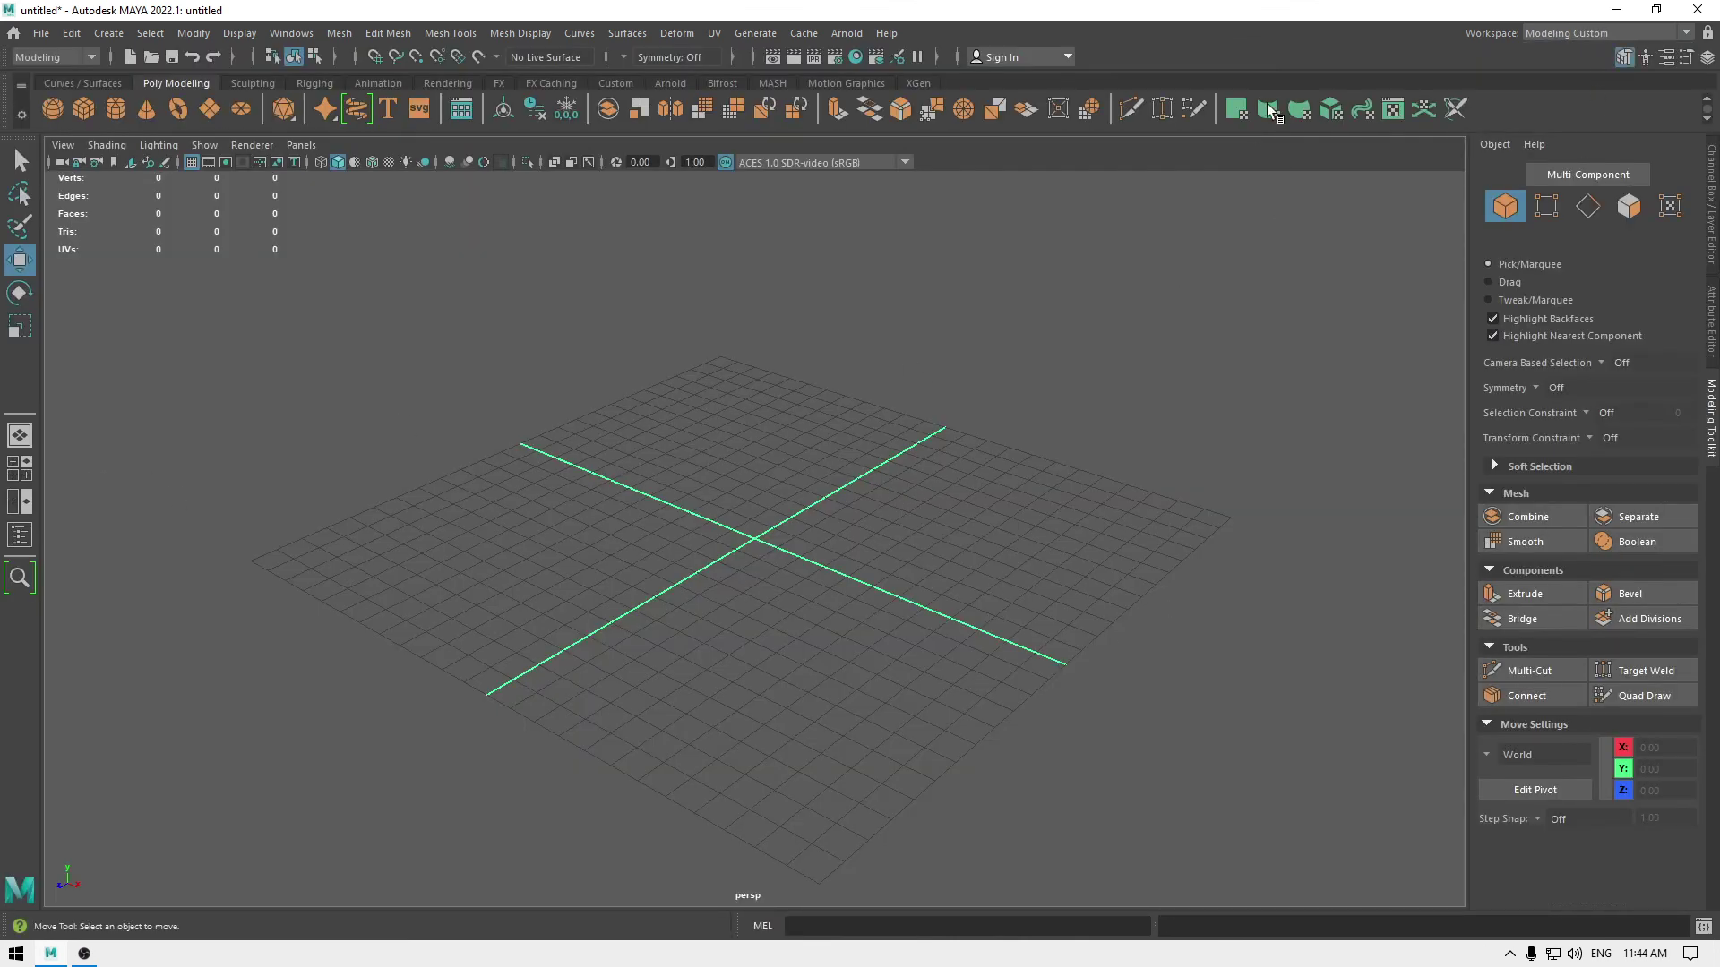
Delete the Modeling Custom workspace and reapply the General workspace.
click(1551, 33)
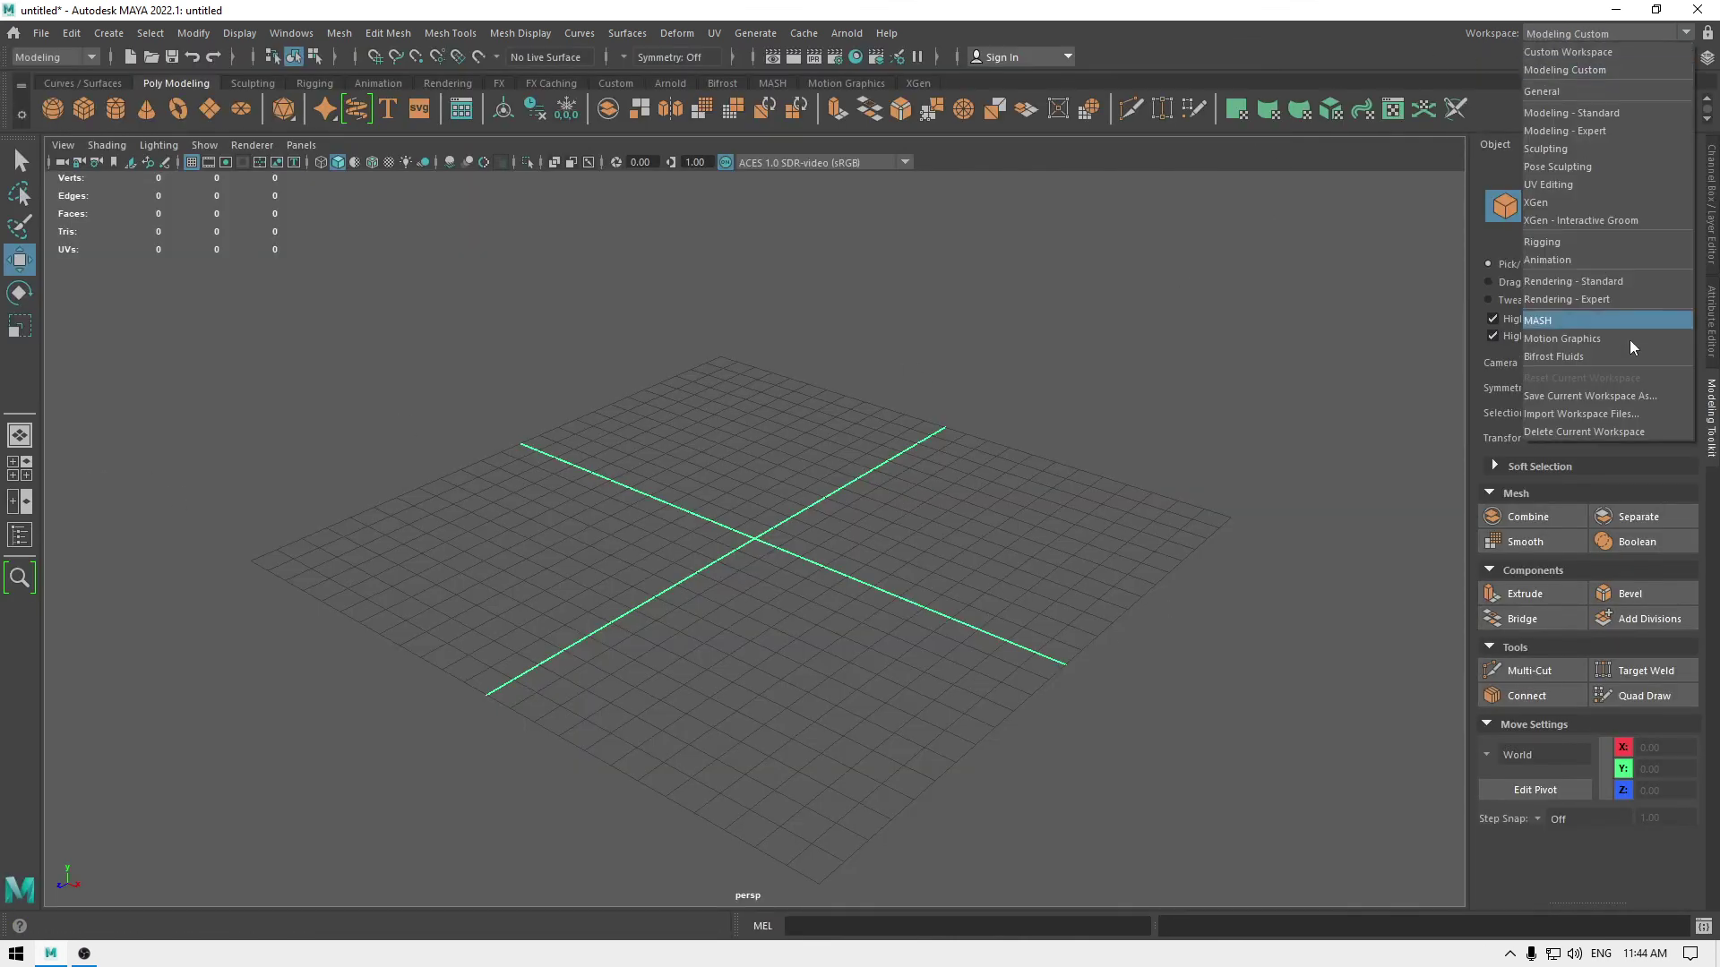
click(1625, 433)
click(820, 496)
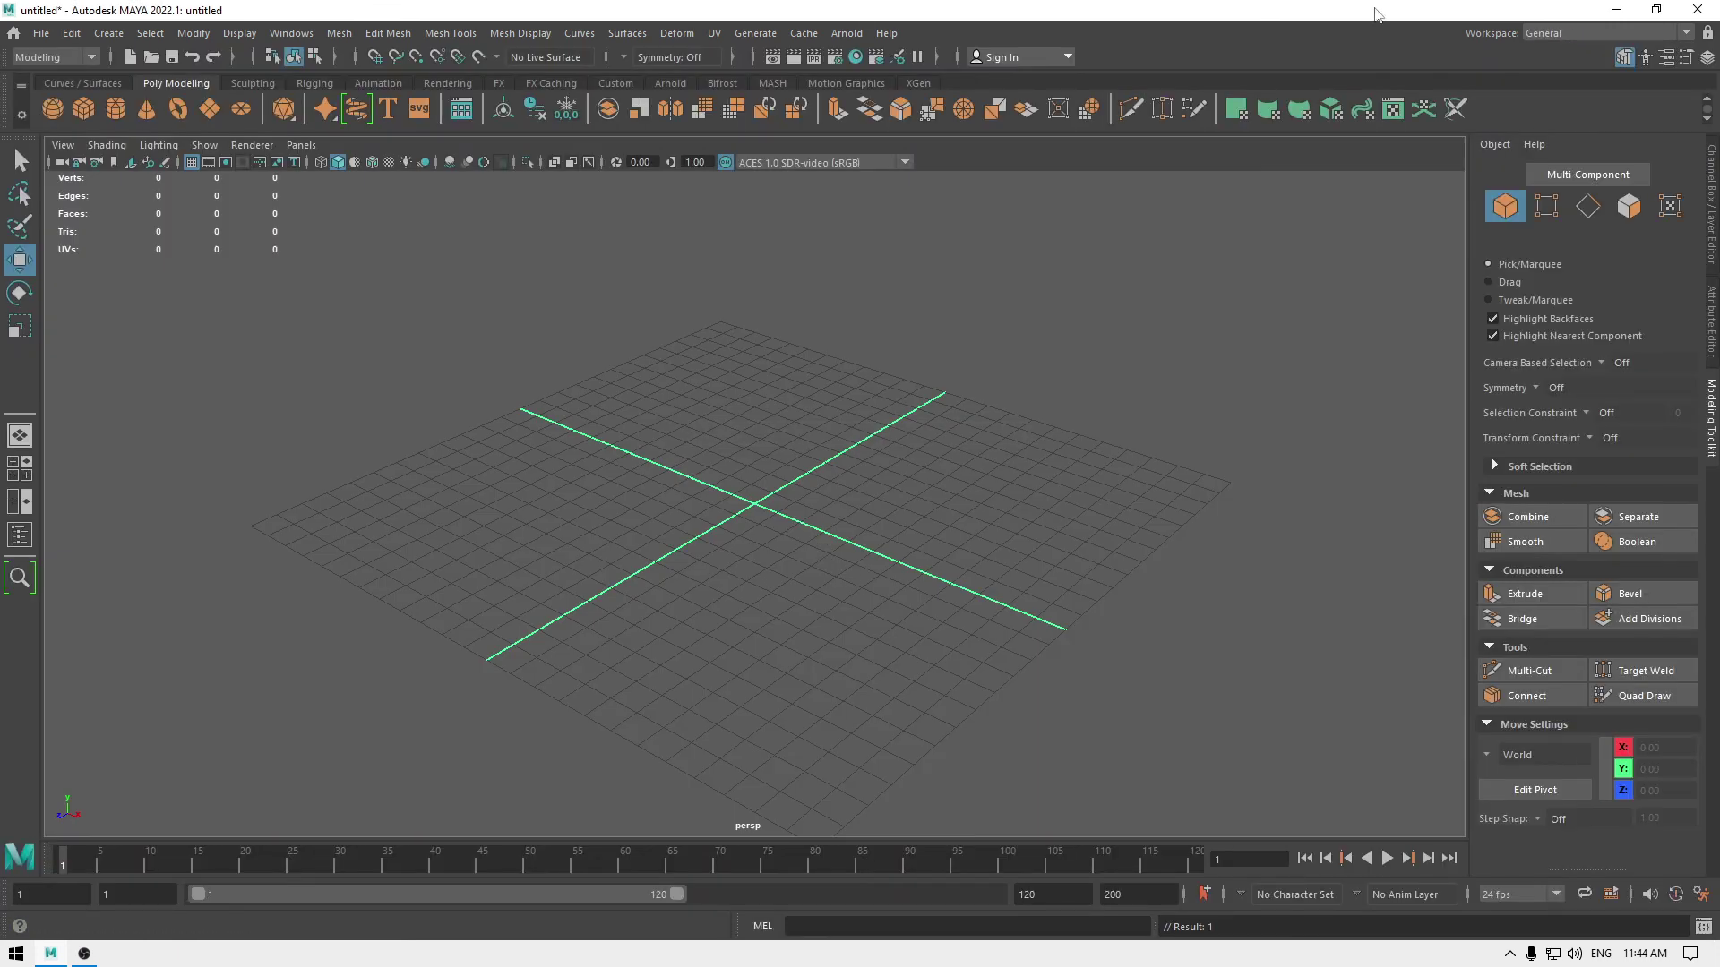
click(1574, 34)
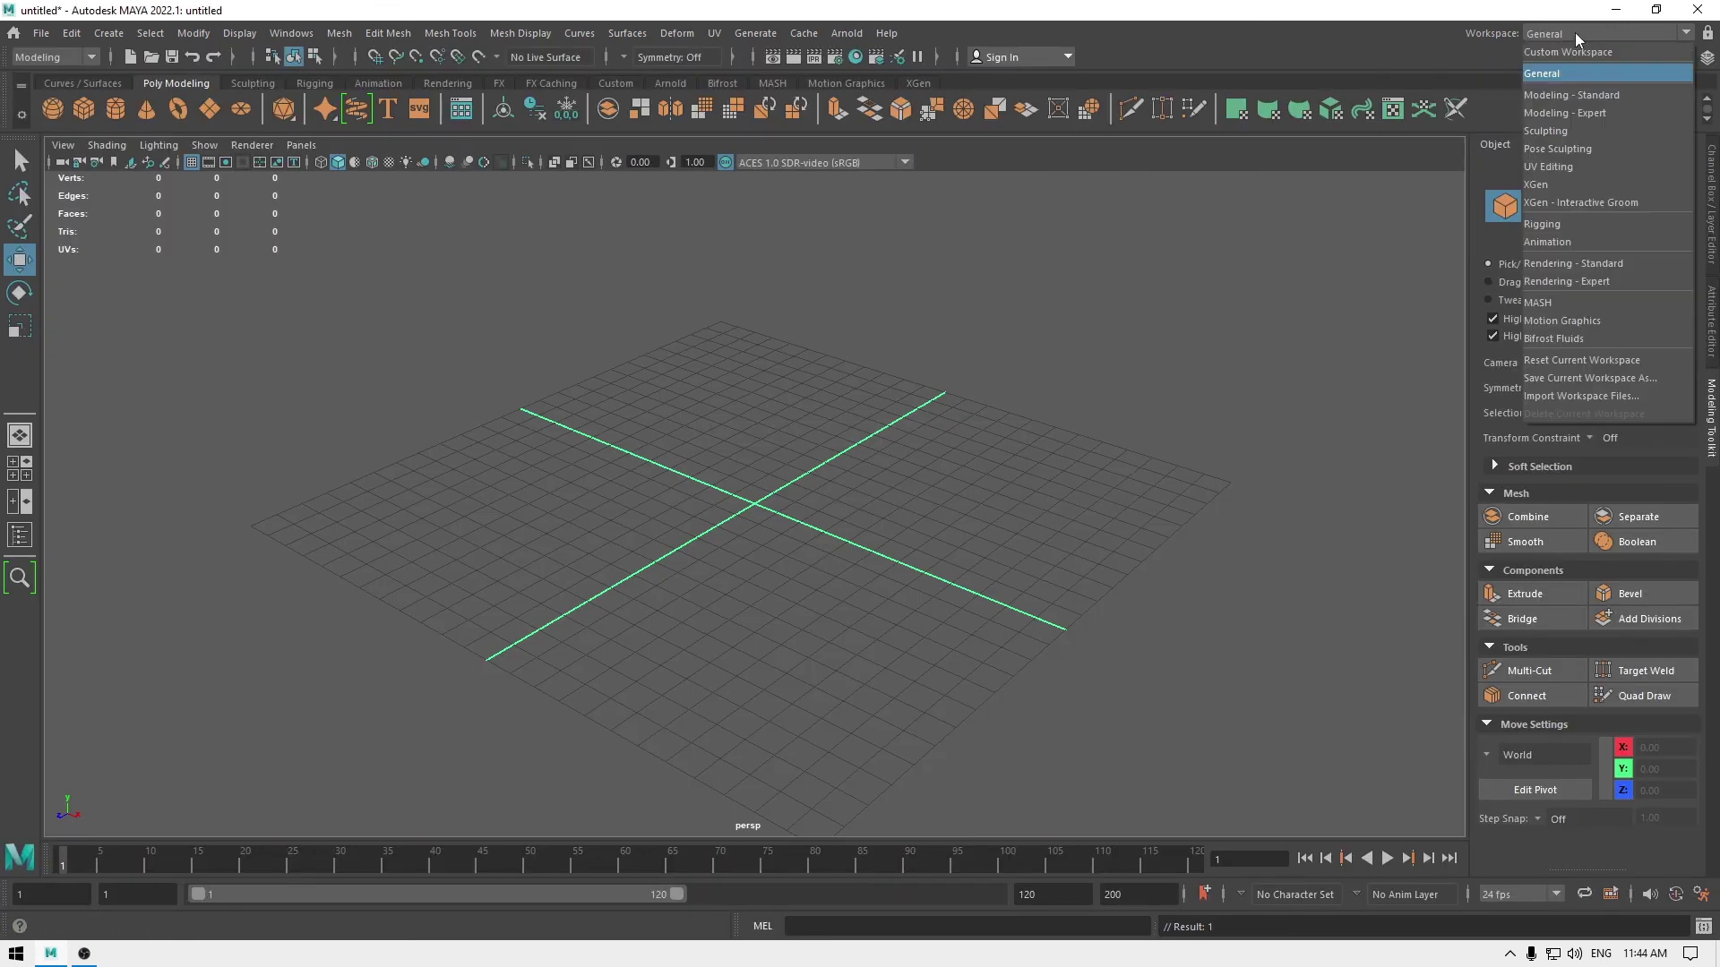
click(1584, 81)
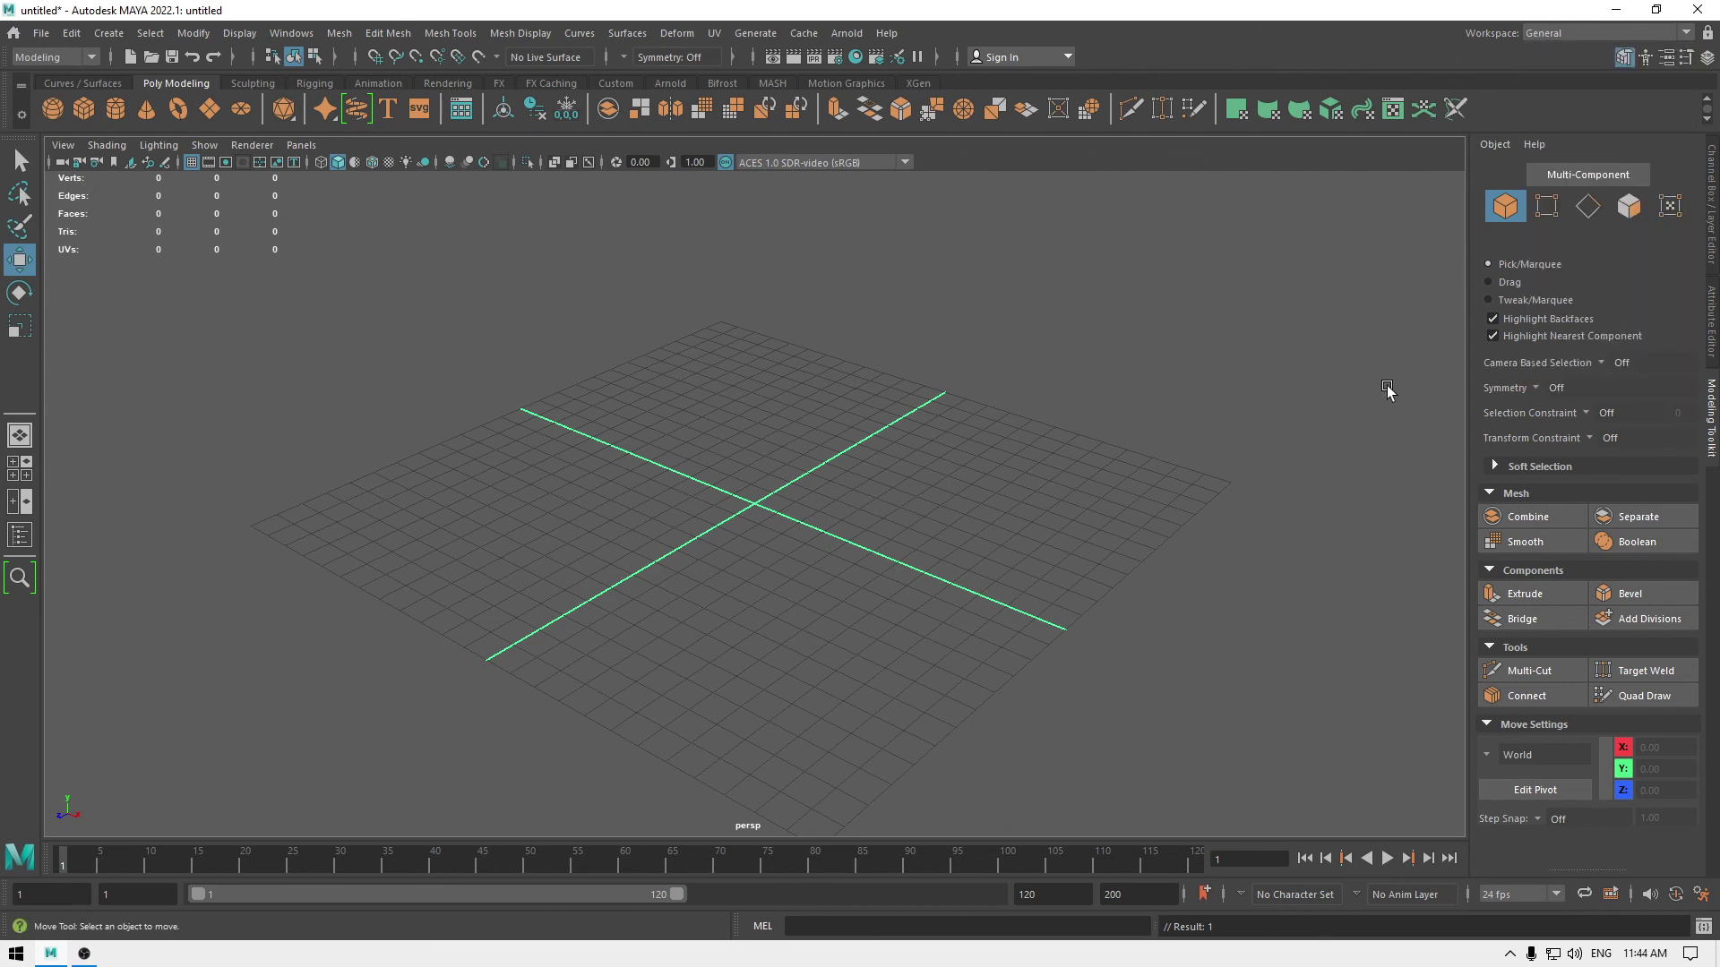